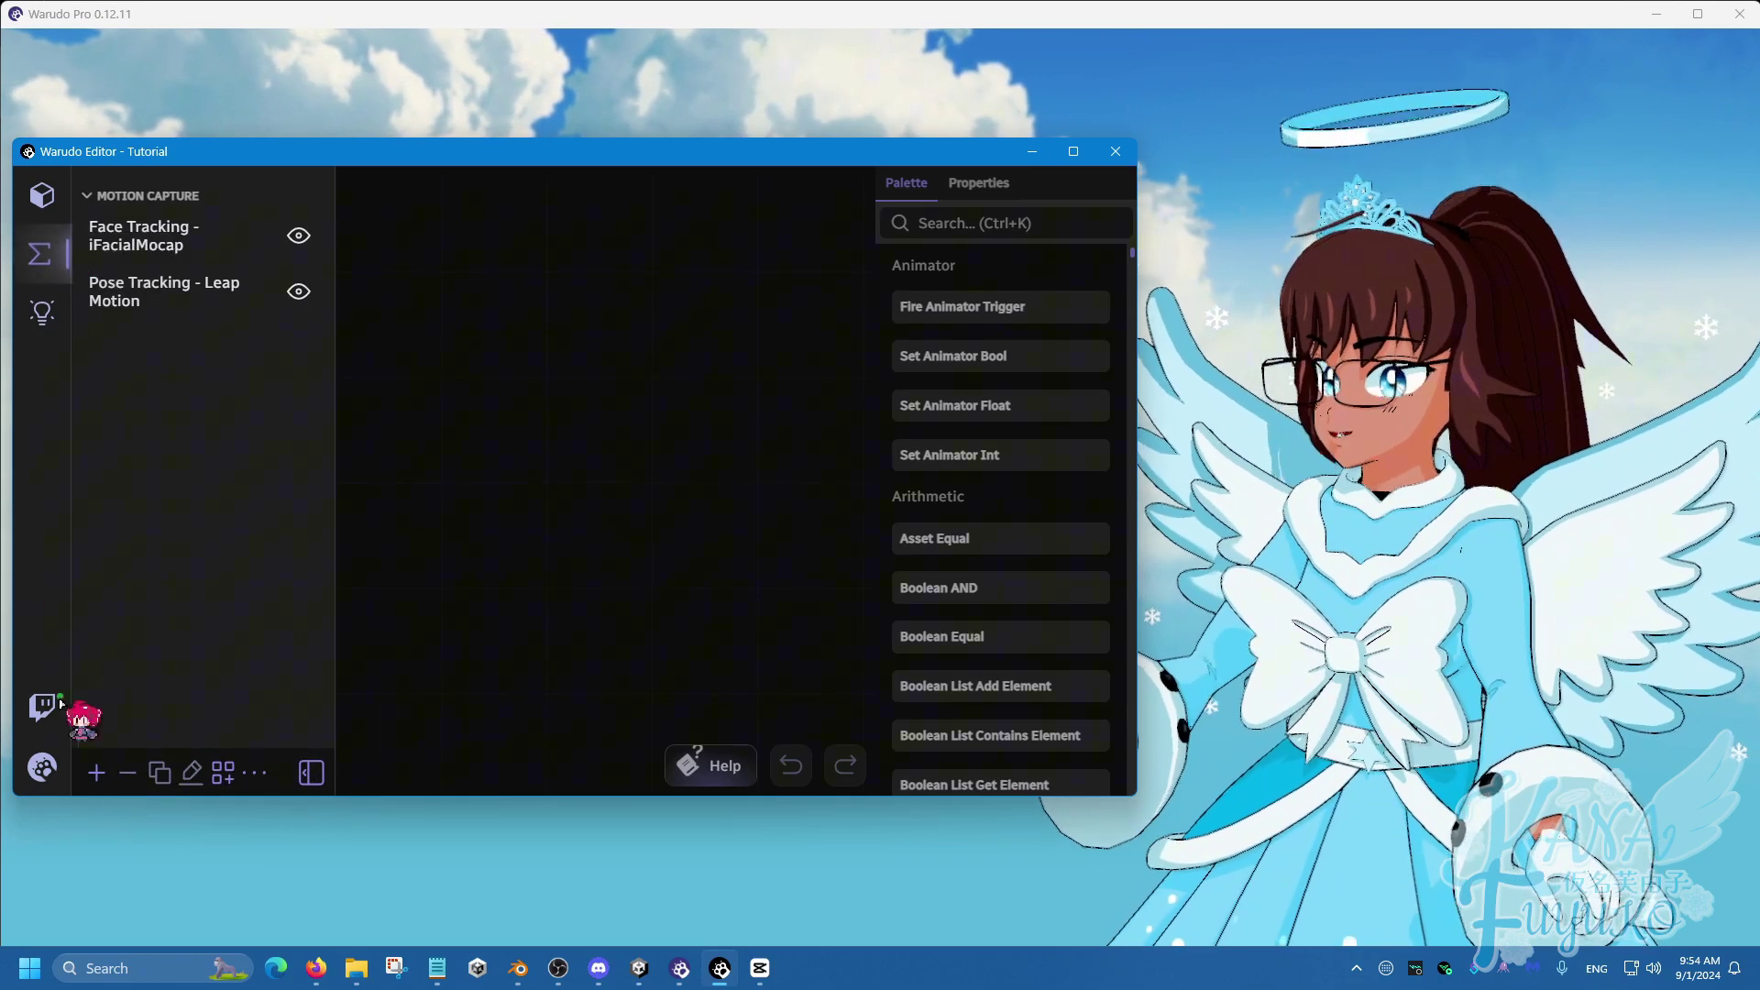
# Create a new blueprint named Particle Spawner
pyautogui.click(96, 773)
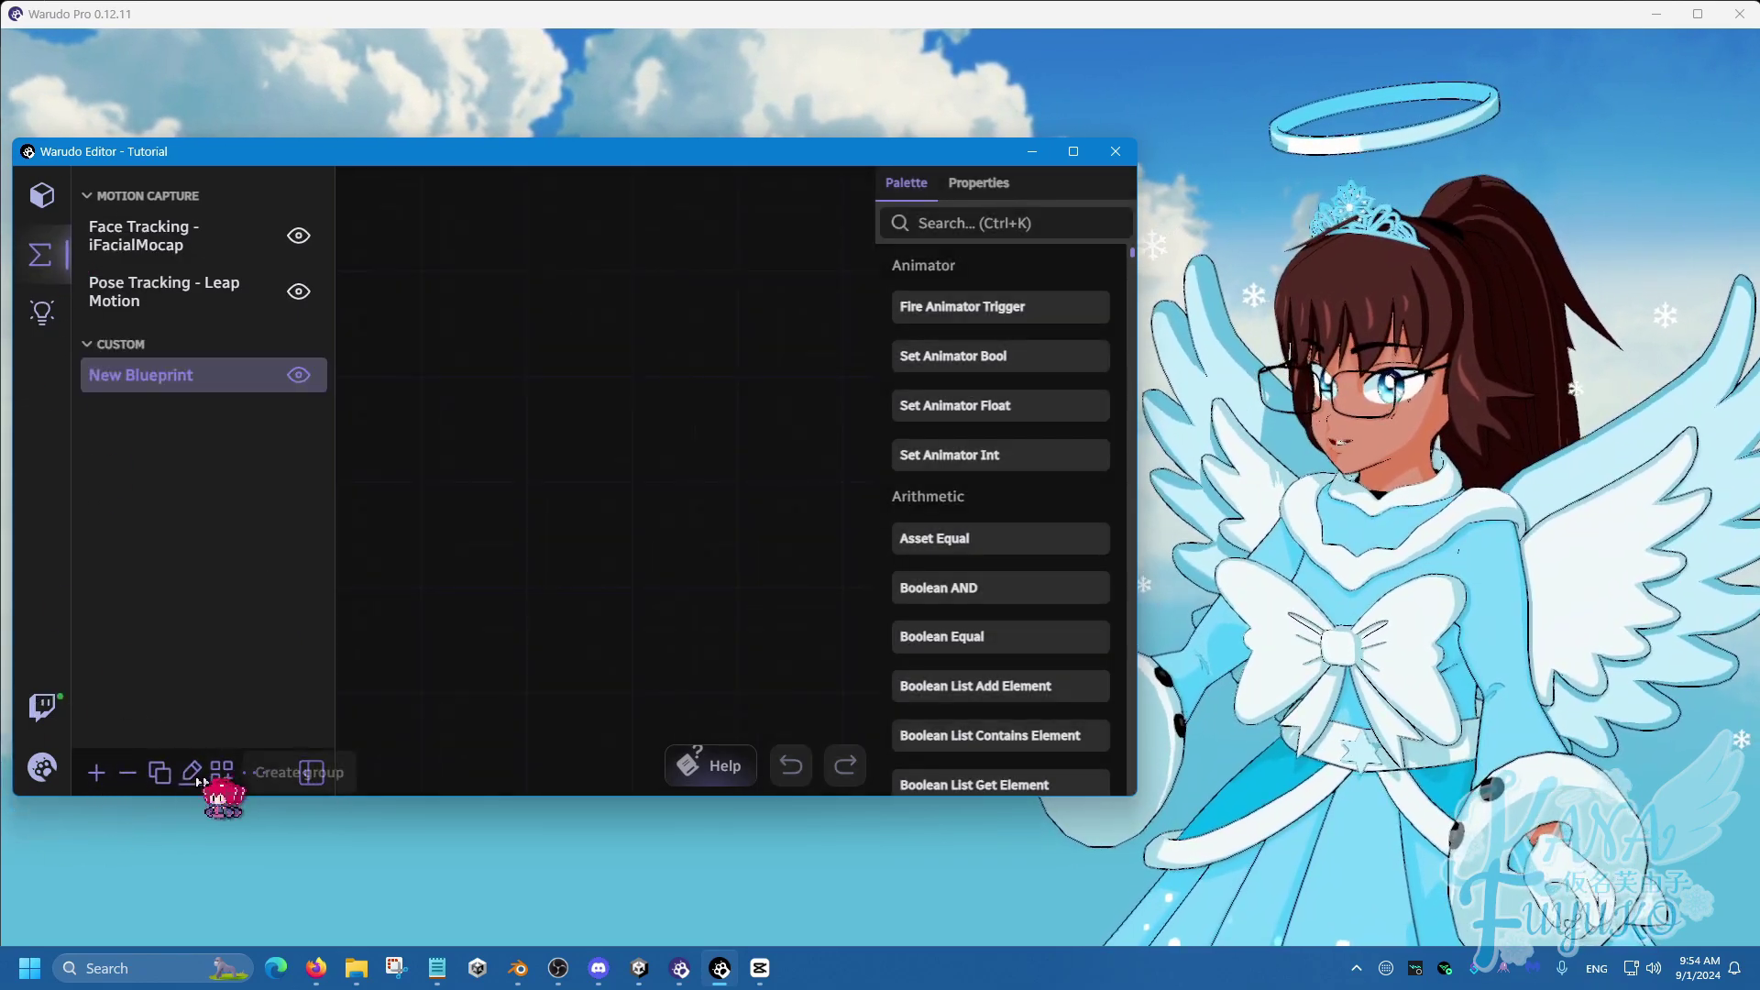
pyautogui.click(192, 770)
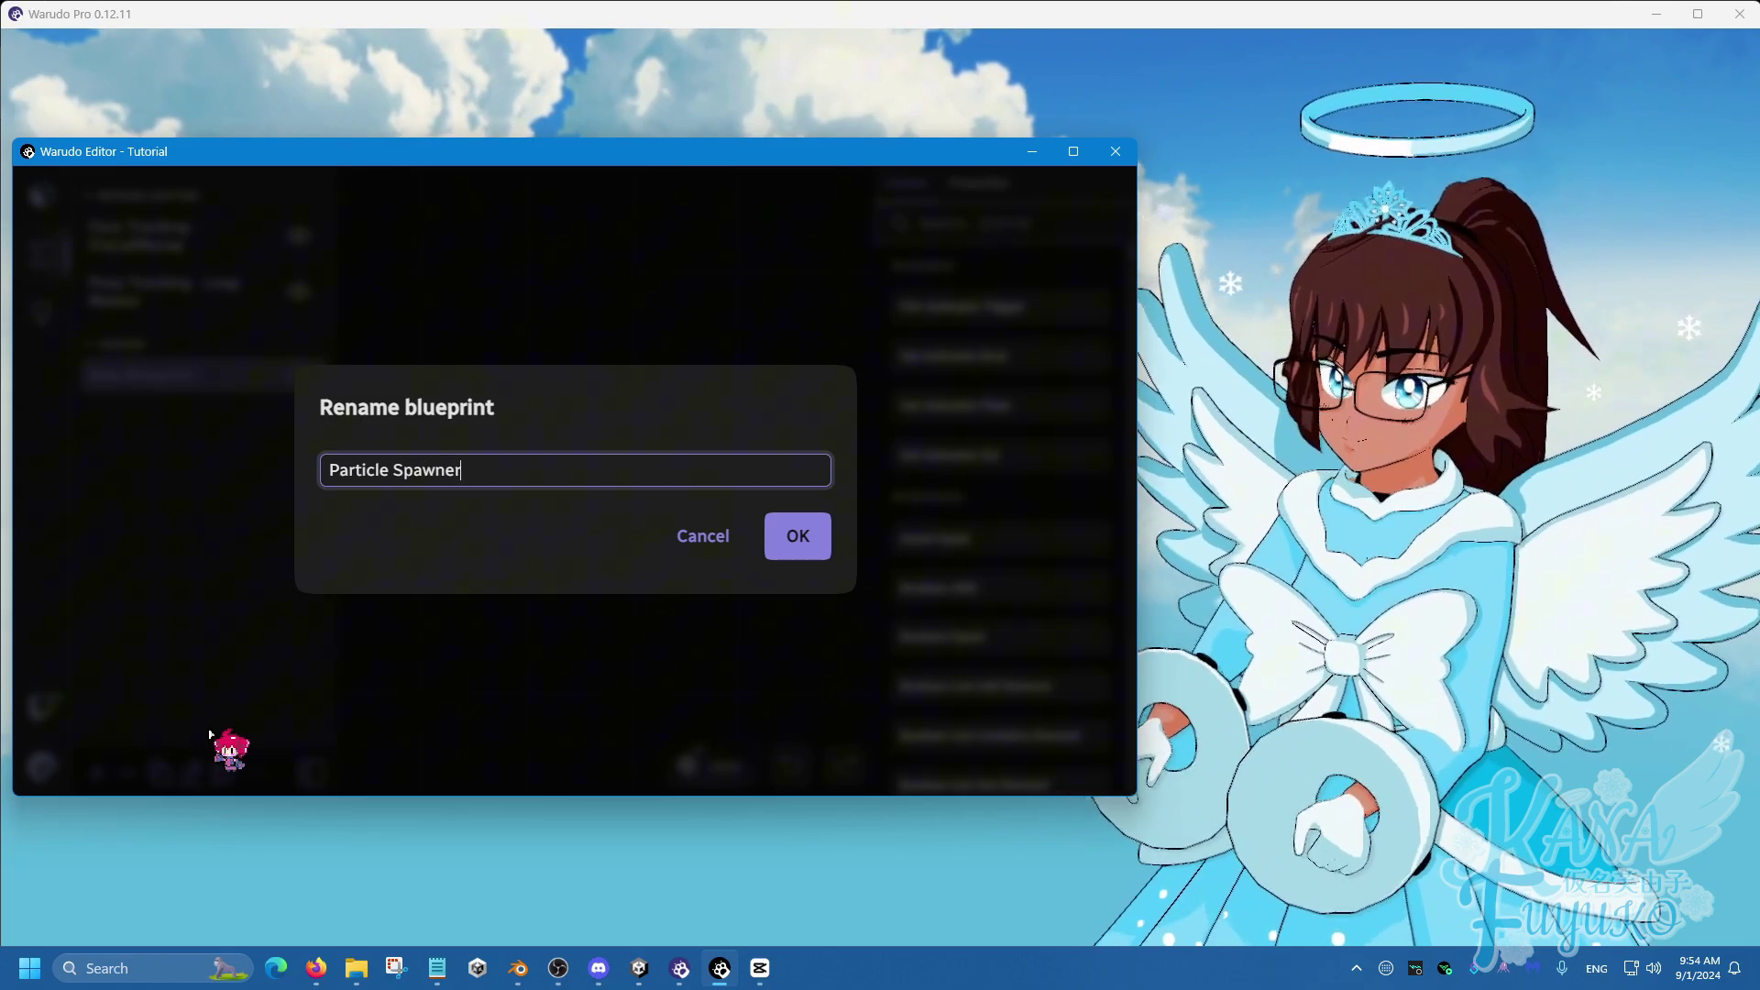
pyautogui.click(798, 535)
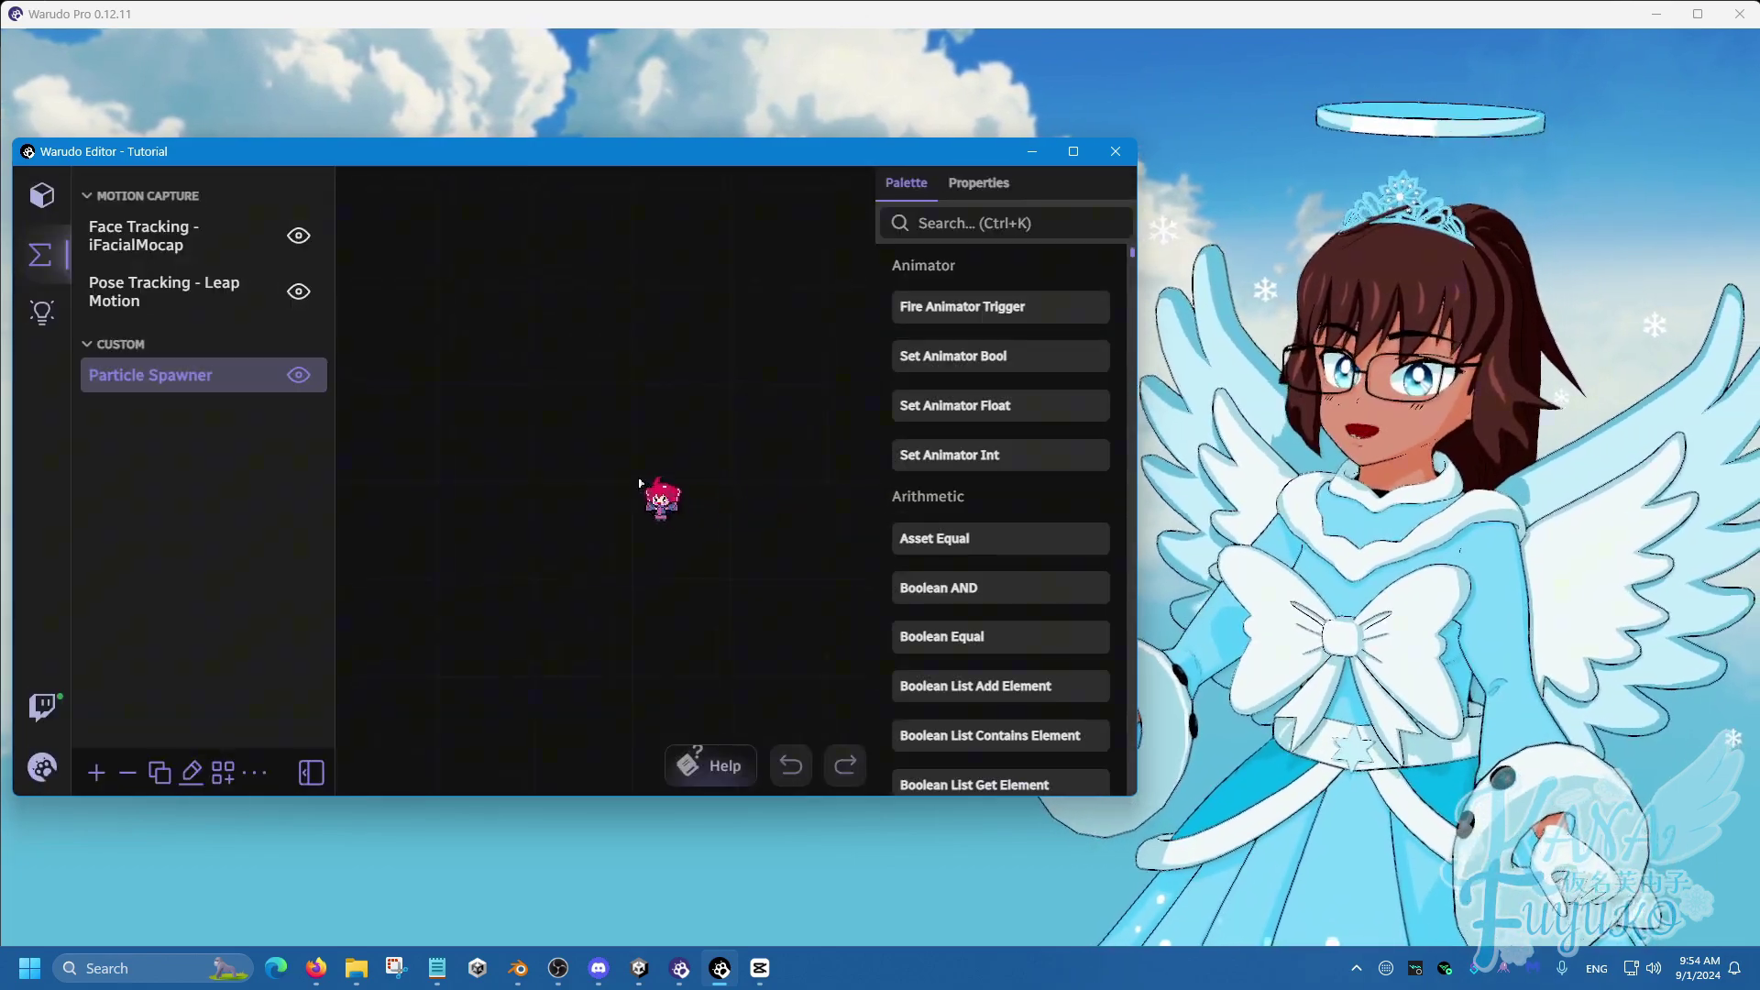
# Add an On Stream Deck Trigger node and an On Keystroke Pressed node below it
pyautogui.write('stream deck')
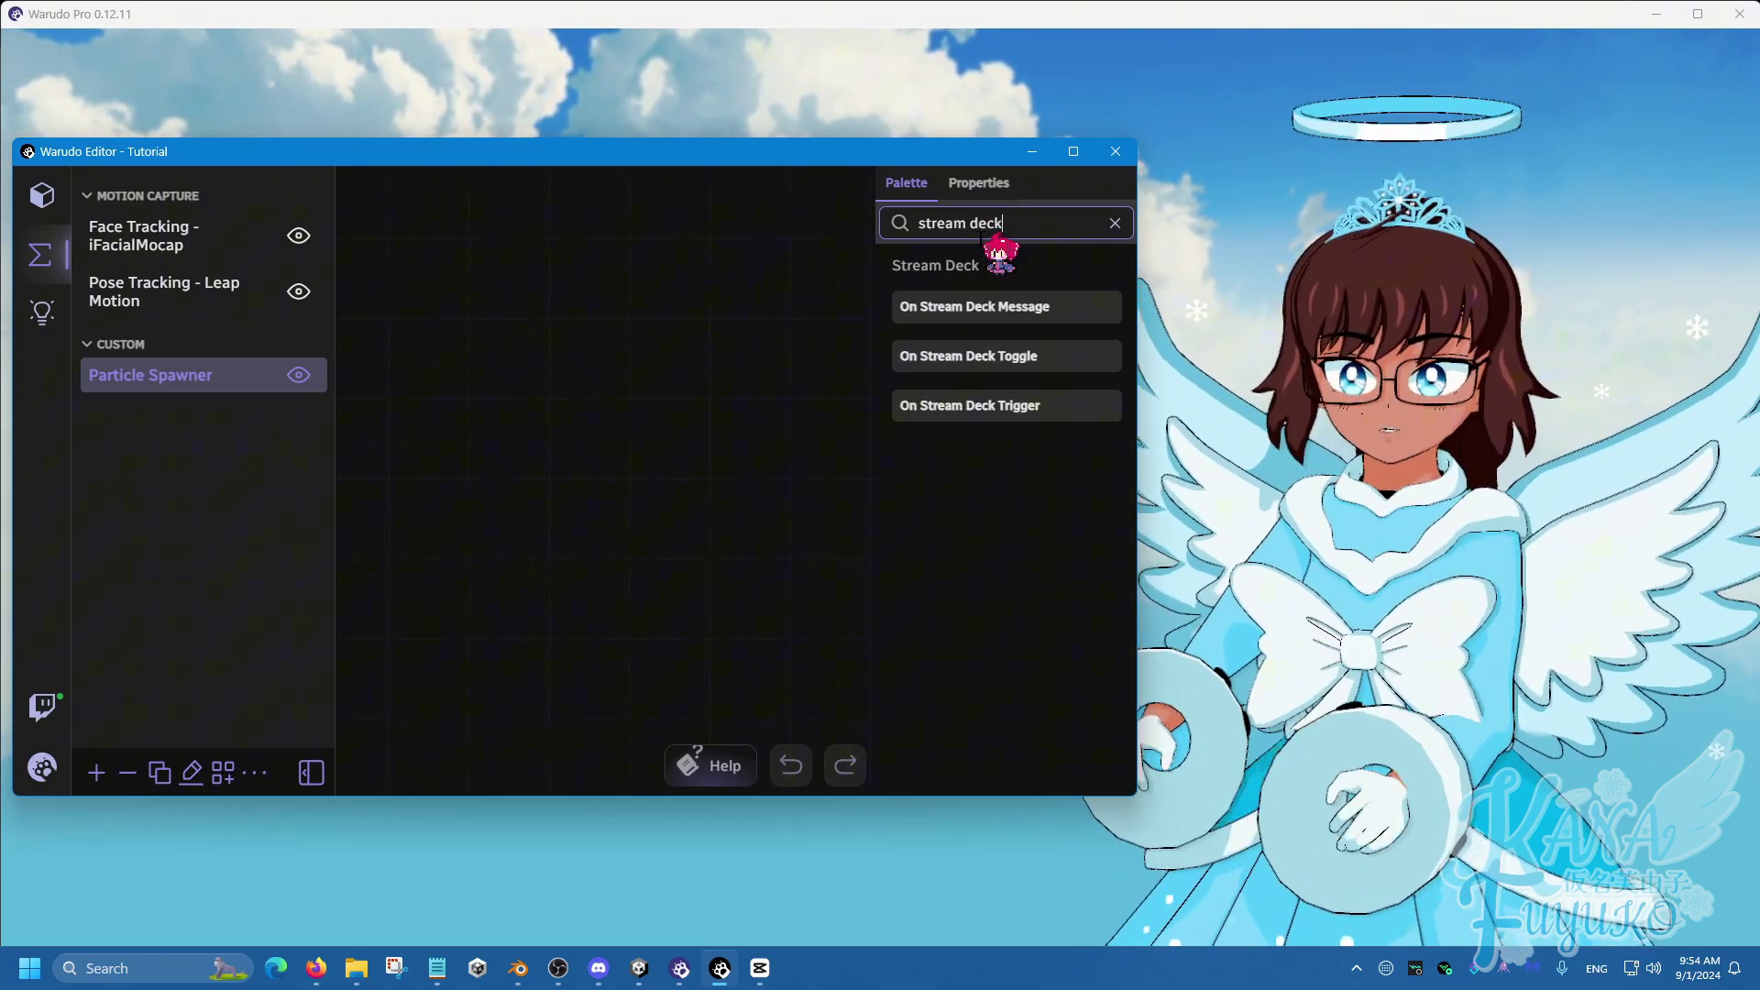
pyautogui.moveTo(962, 412); pyautogui.dragTo(389, 209)
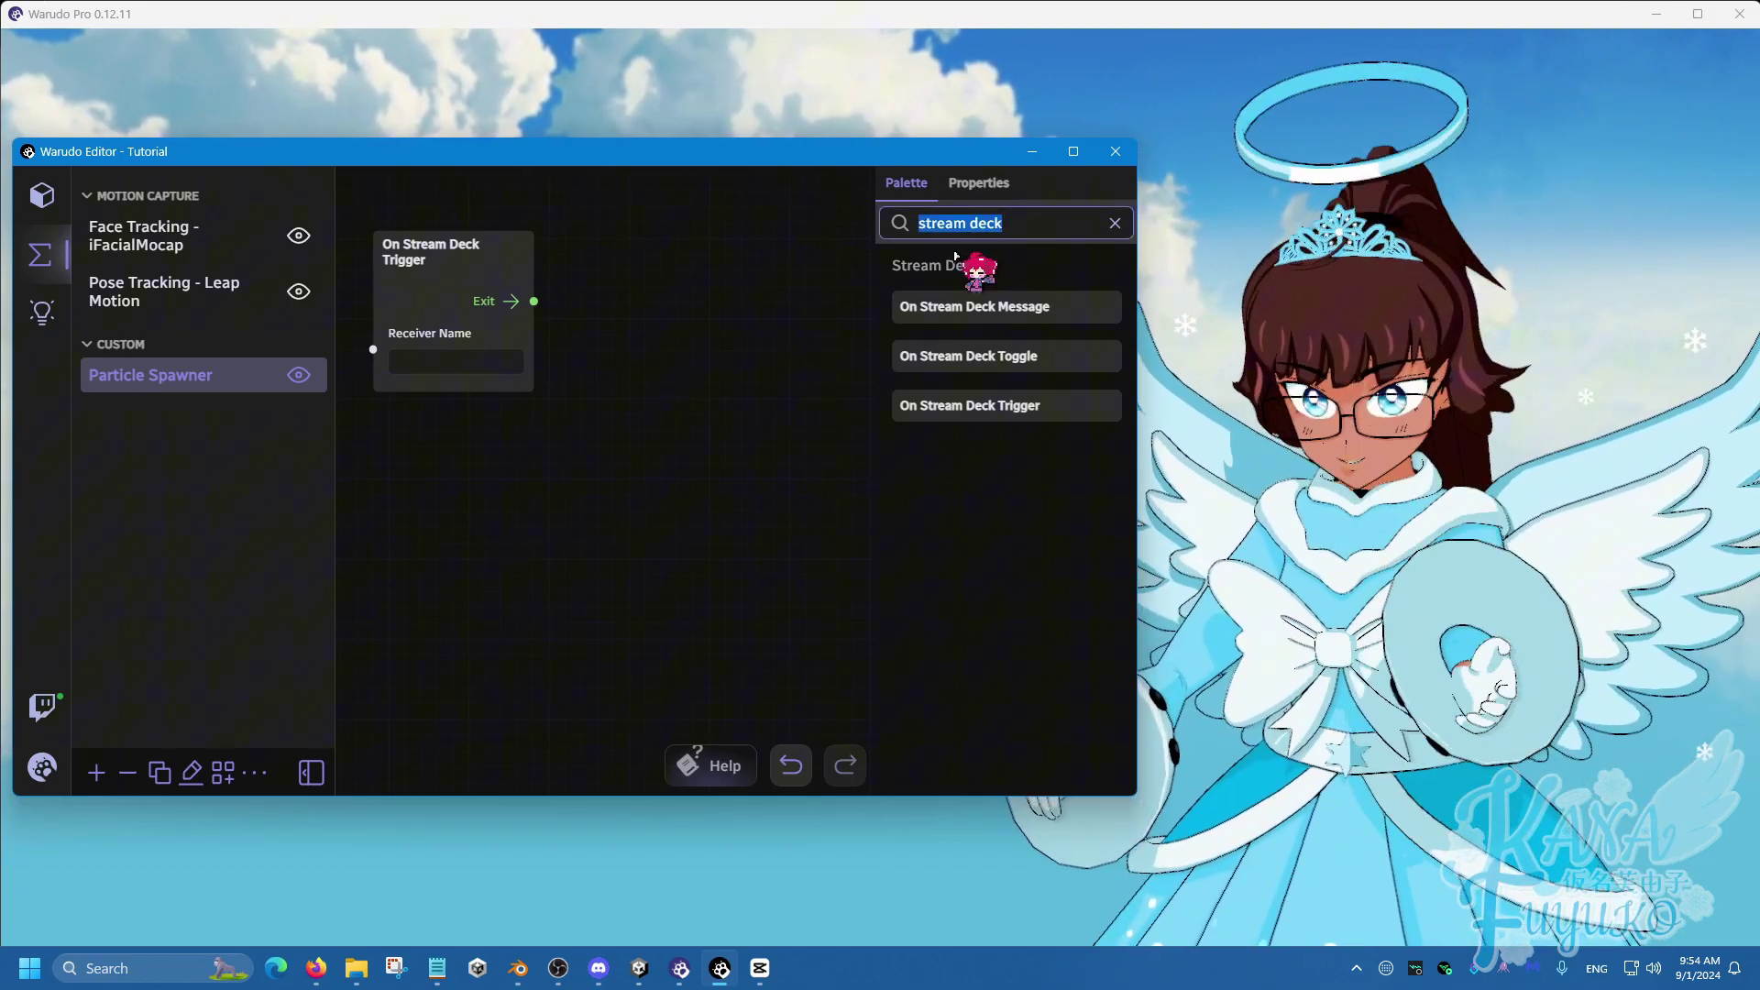
pyautogui.write('key')
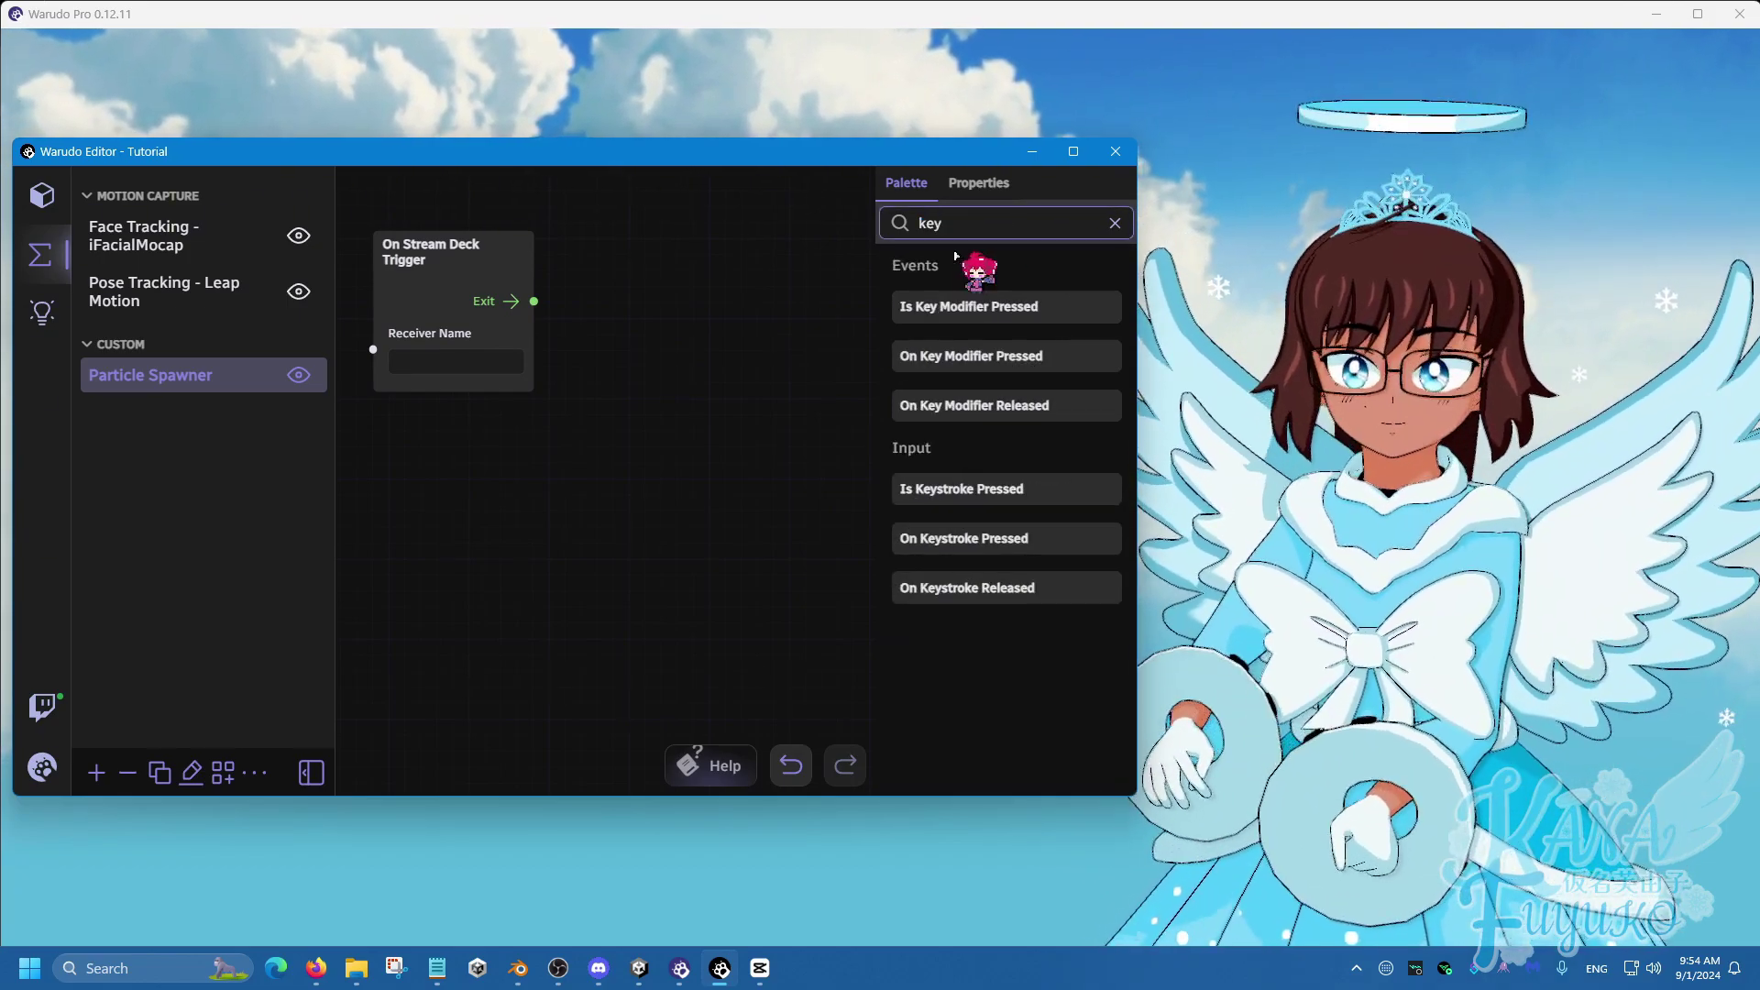
pyautogui.write('strok')
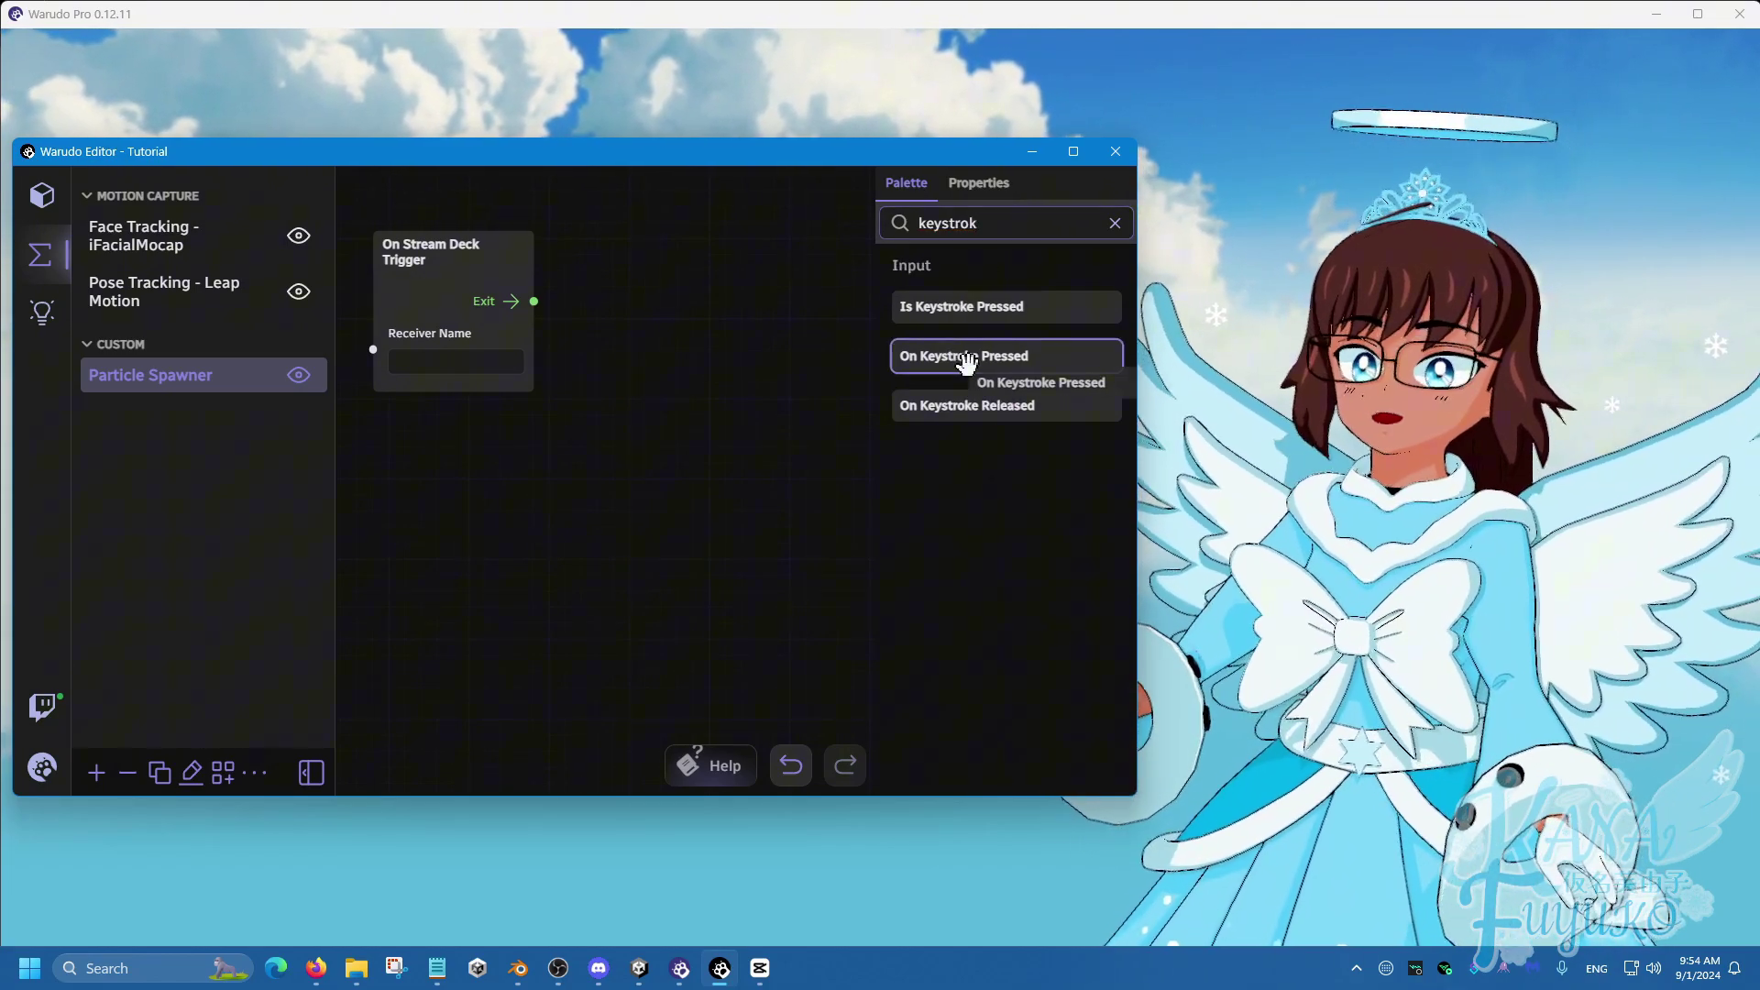
pyautogui.moveTo(955, 358); pyautogui.dragTo(394, 425)
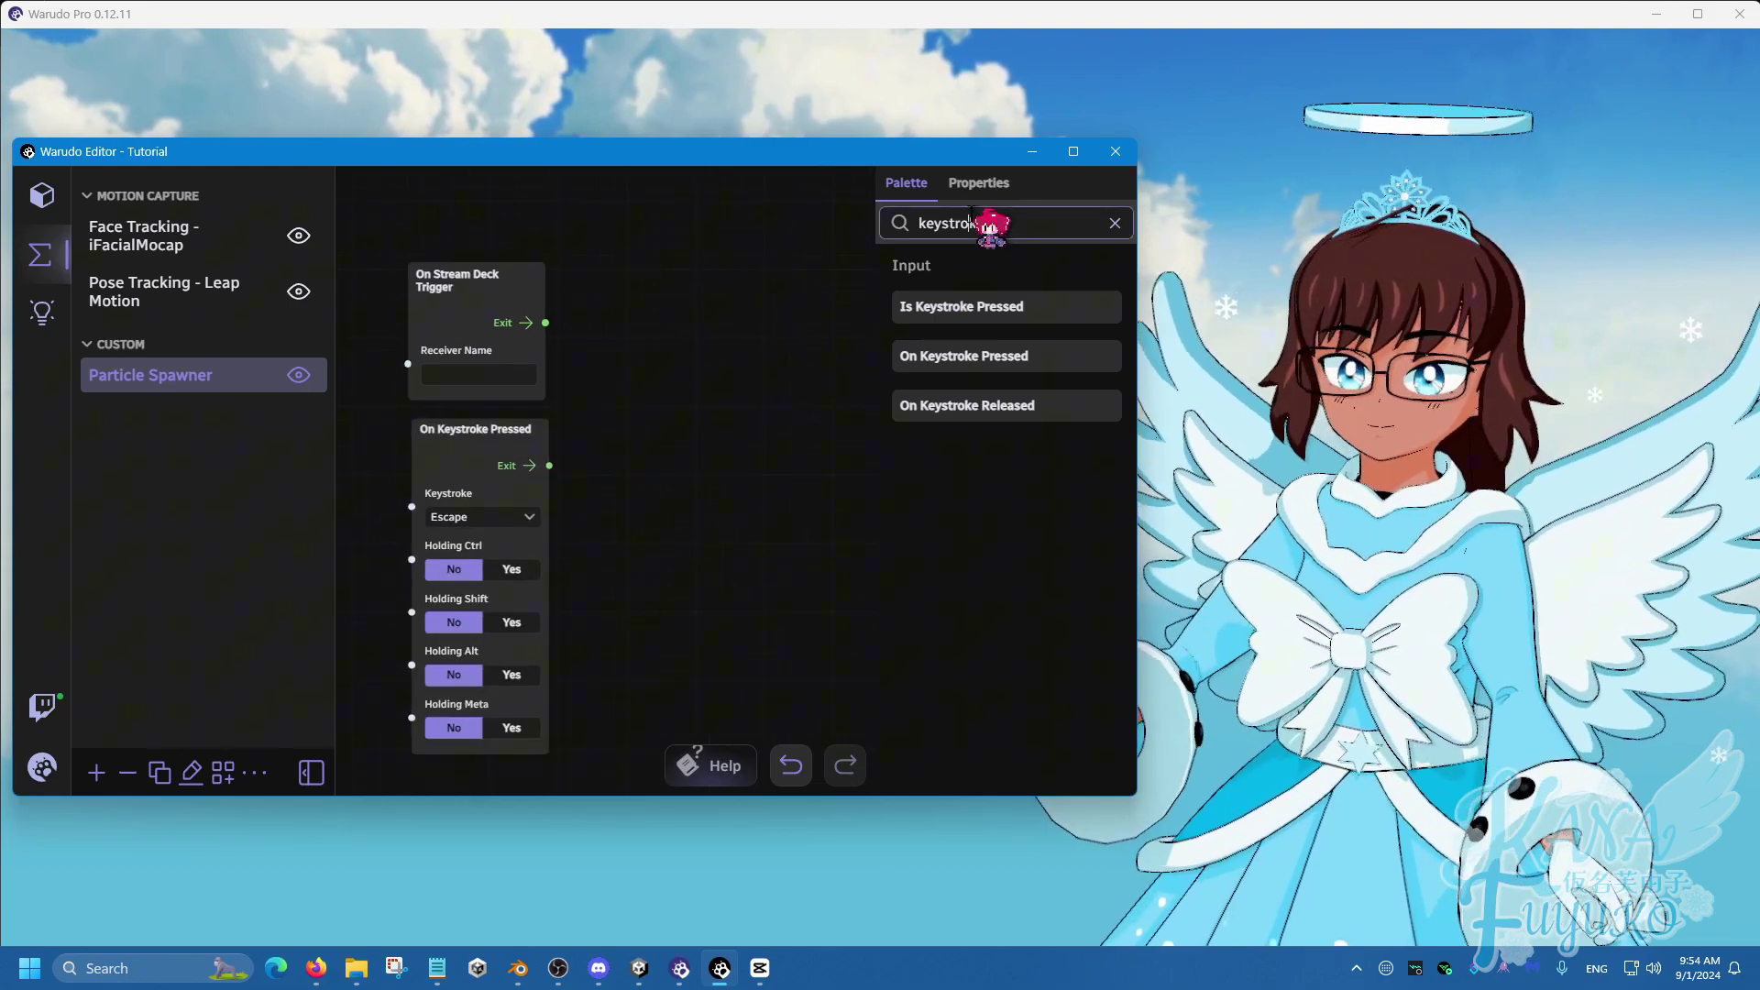
# Add a Spawn Particle node and wire both trigger Exits into its Enter
pyautogui.write('spawn partic')
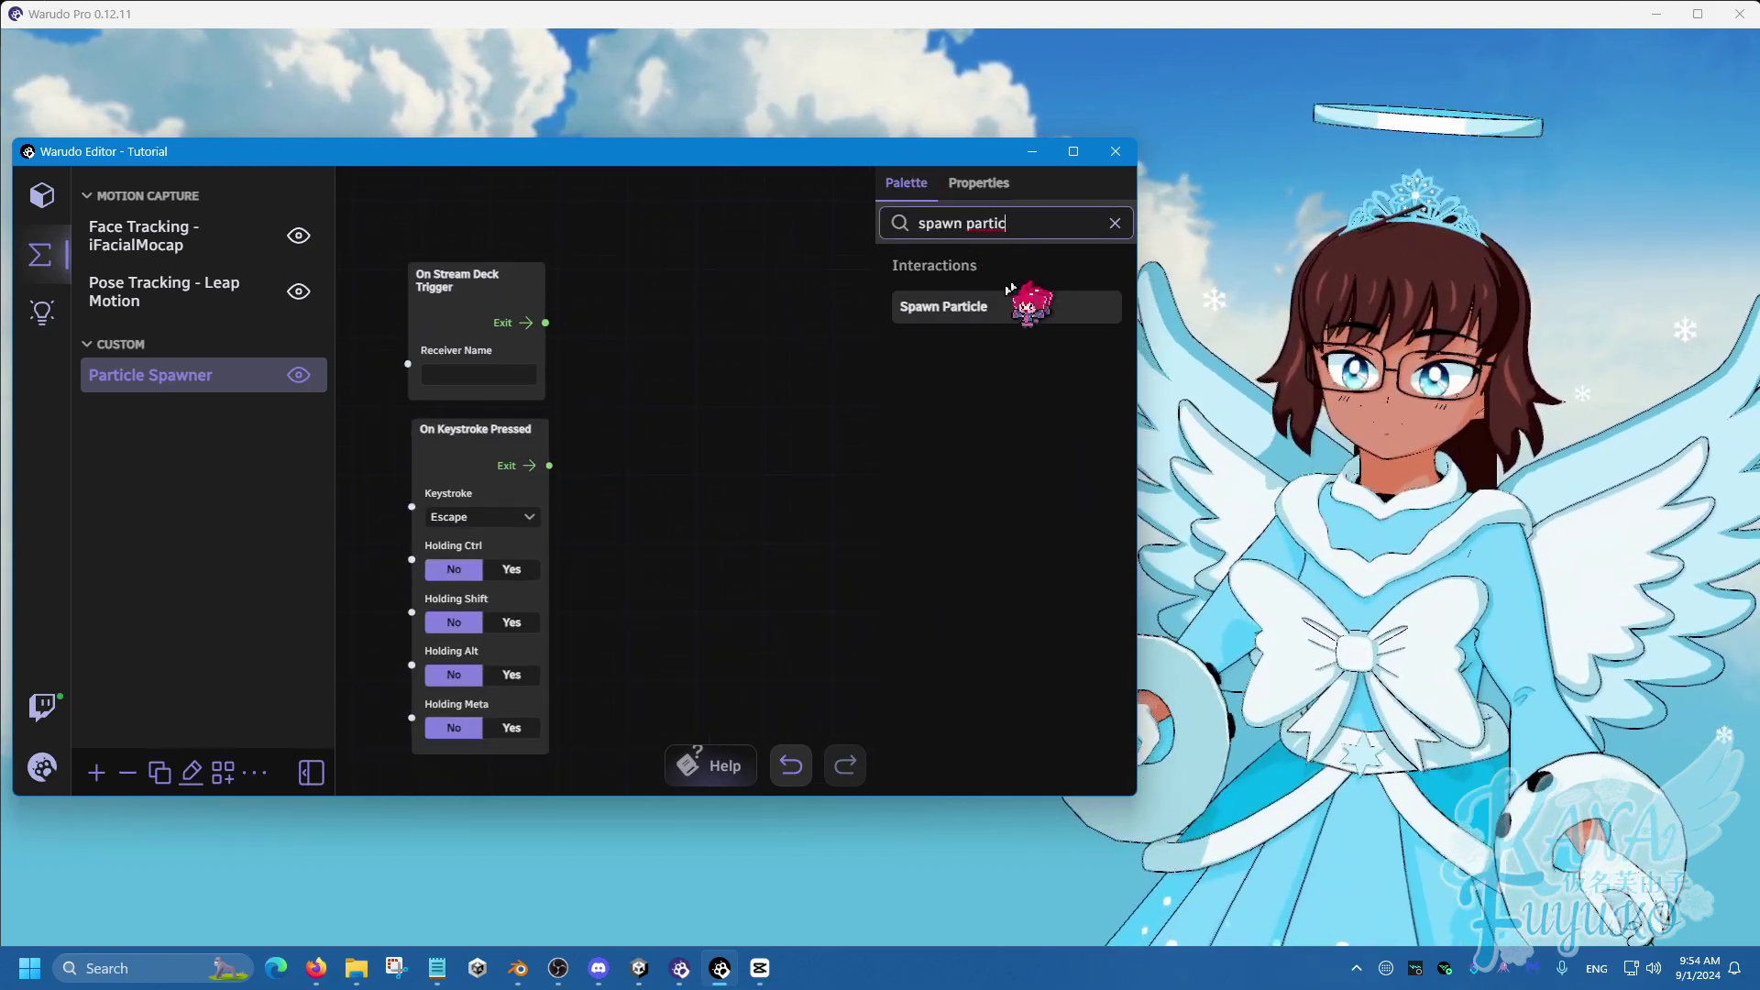
pyautogui.moveTo(1006, 293); pyautogui.dragTo(651, 352)
pyautogui.moveTo(545, 322); pyautogui.dragTo(662, 416)
pyautogui.moveTo(549, 465); pyautogui.dragTo(641, 417)
# Set the Stream Deck receiver name to Particle Spawn and the keystroke to Ctrl+1
pyautogui.click(459, 376)
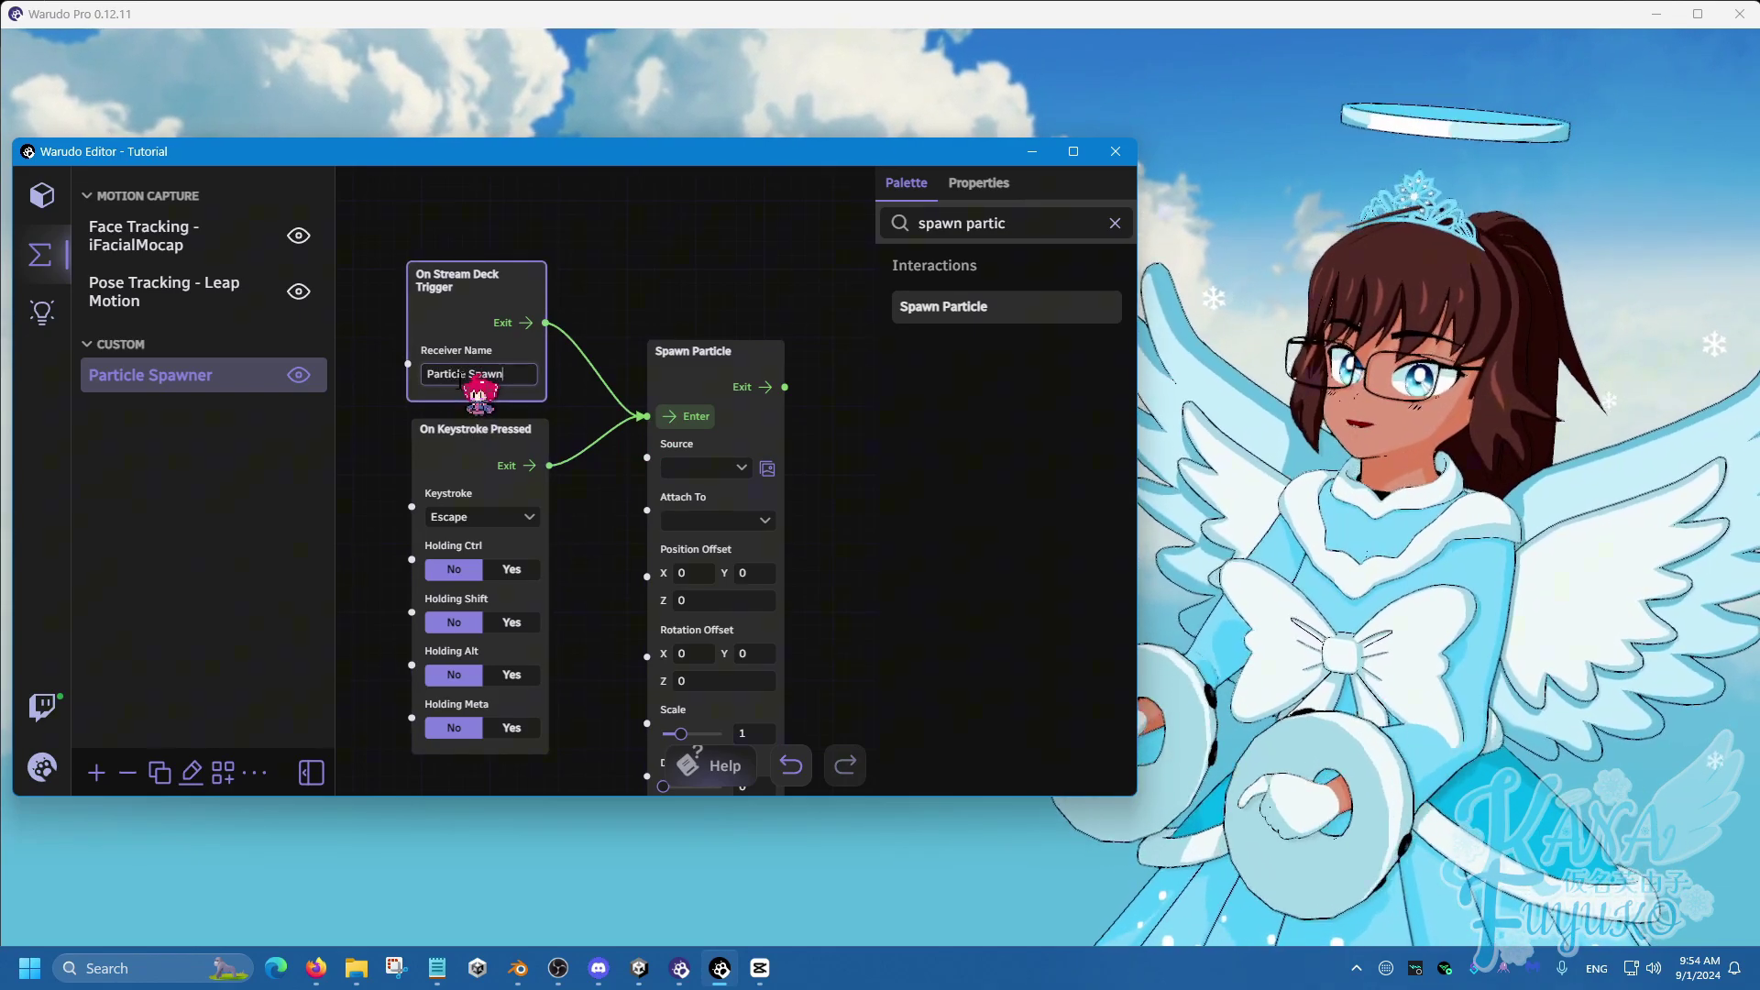
pyautogui.click(509, 517)
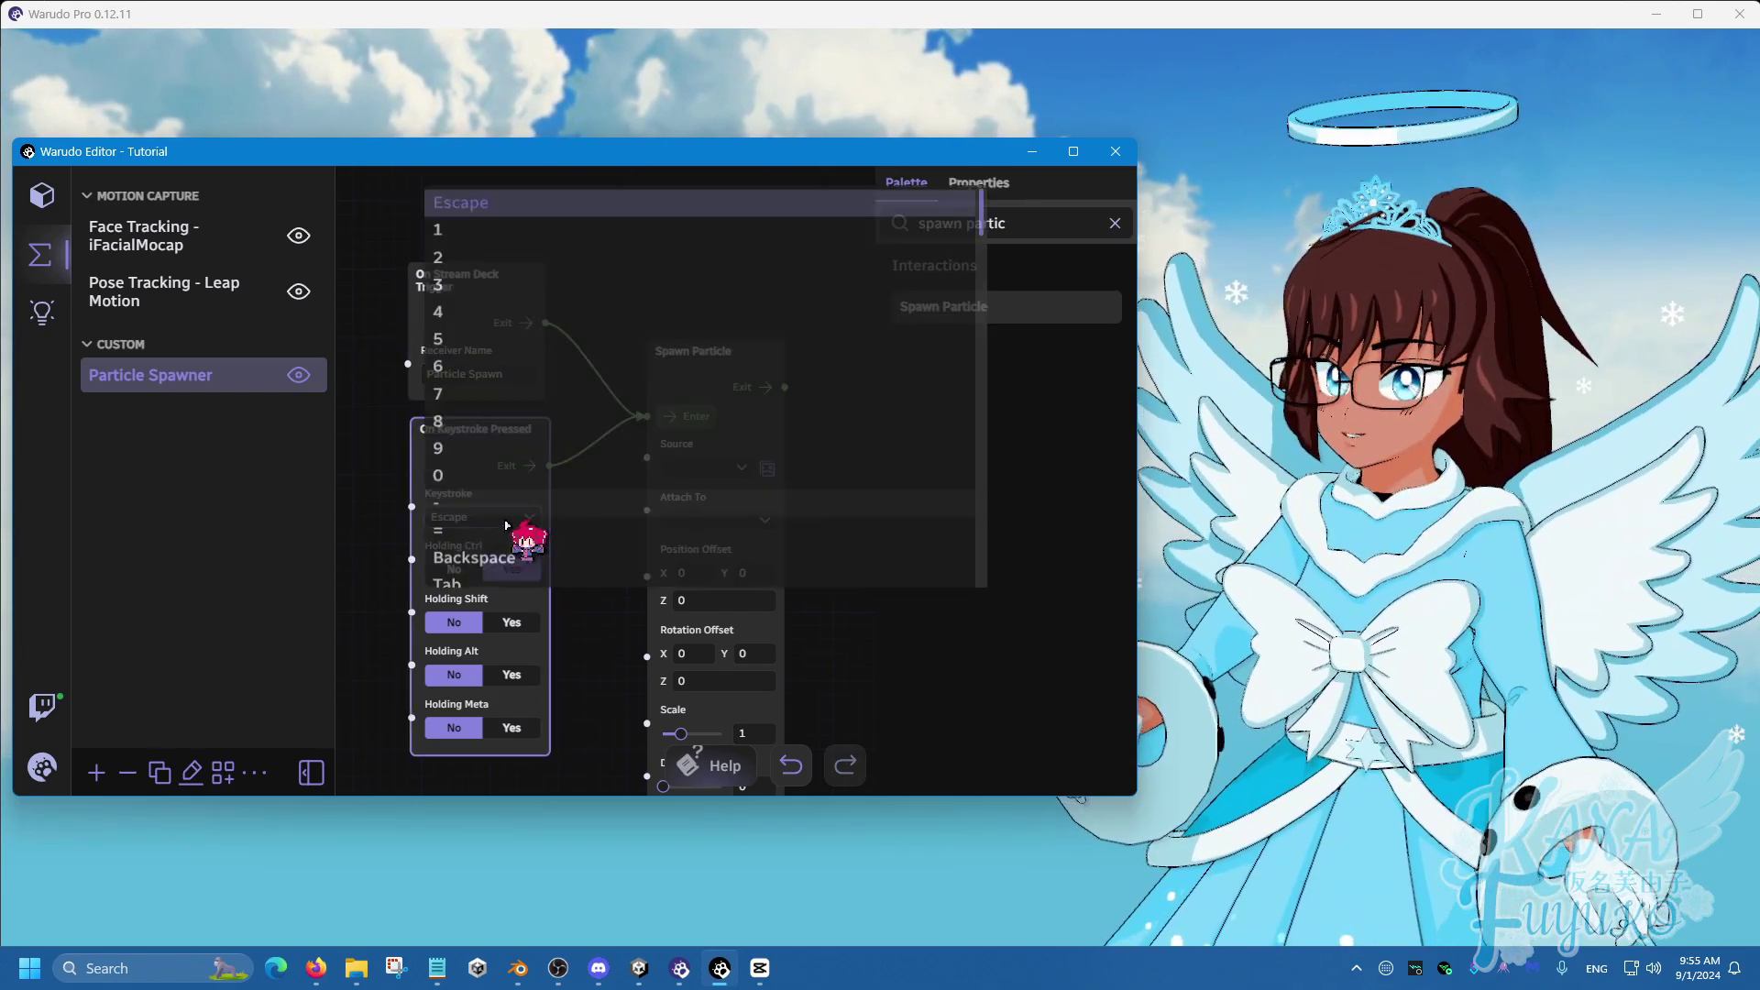
pyautogui.click(509, 335)
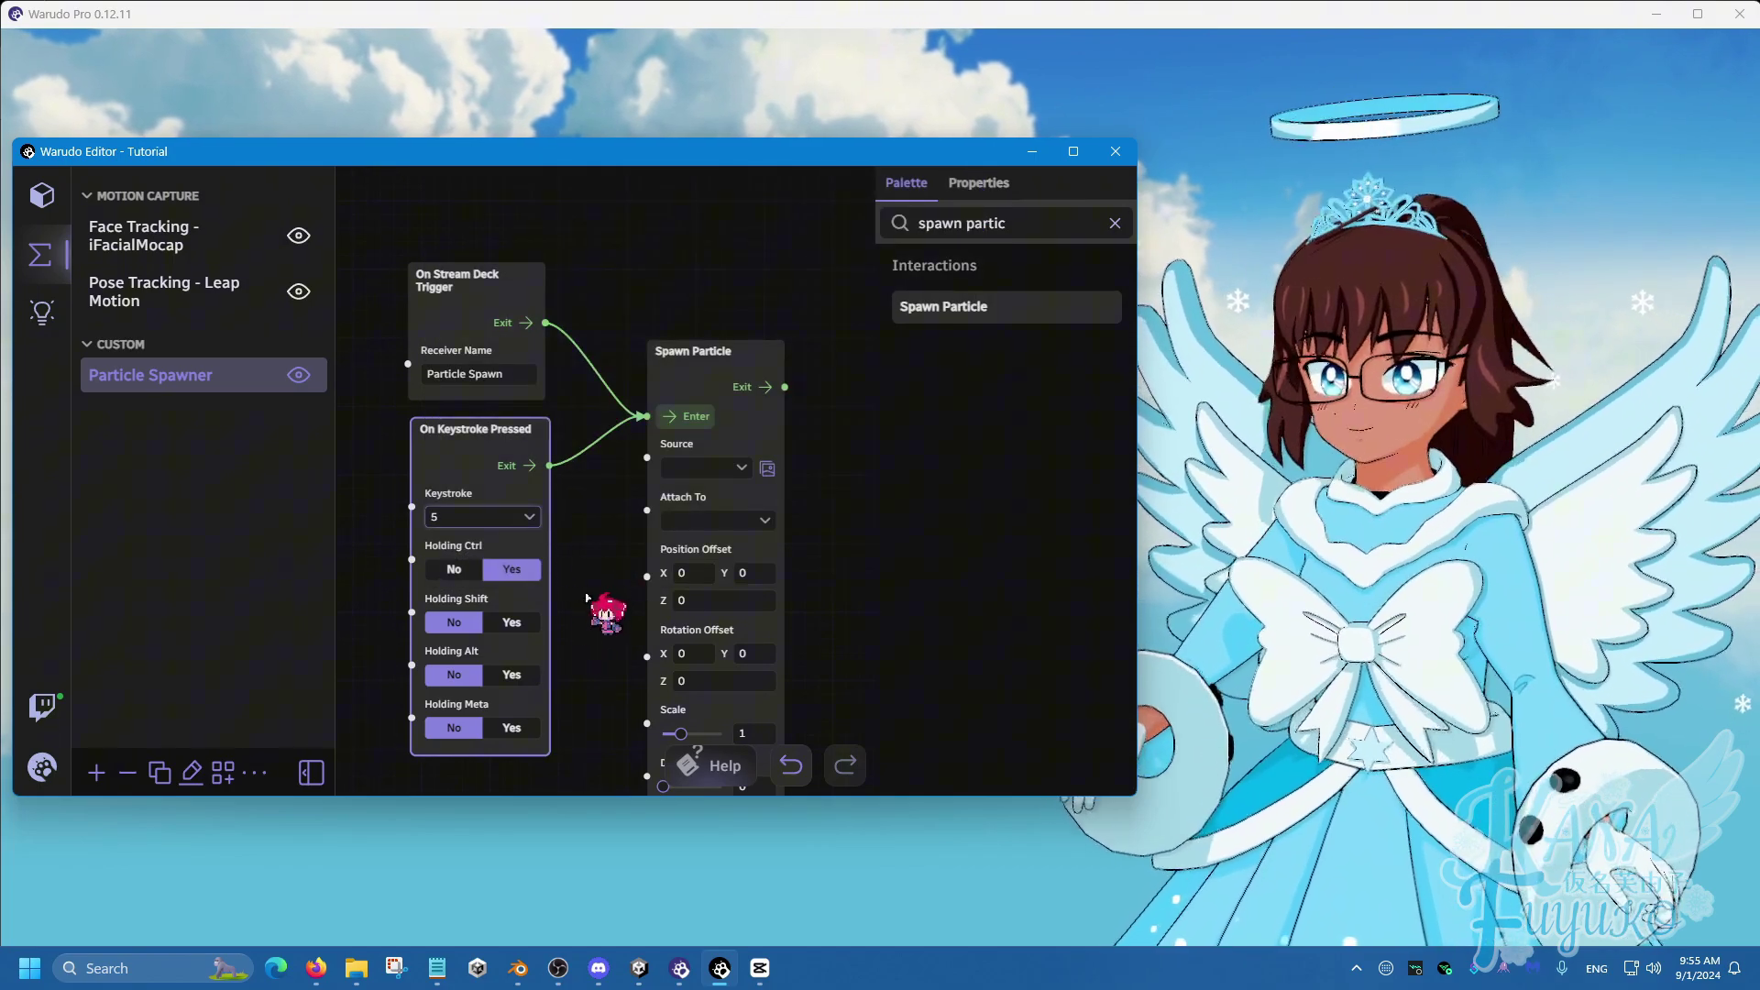
pyautogui.click(475, 519)
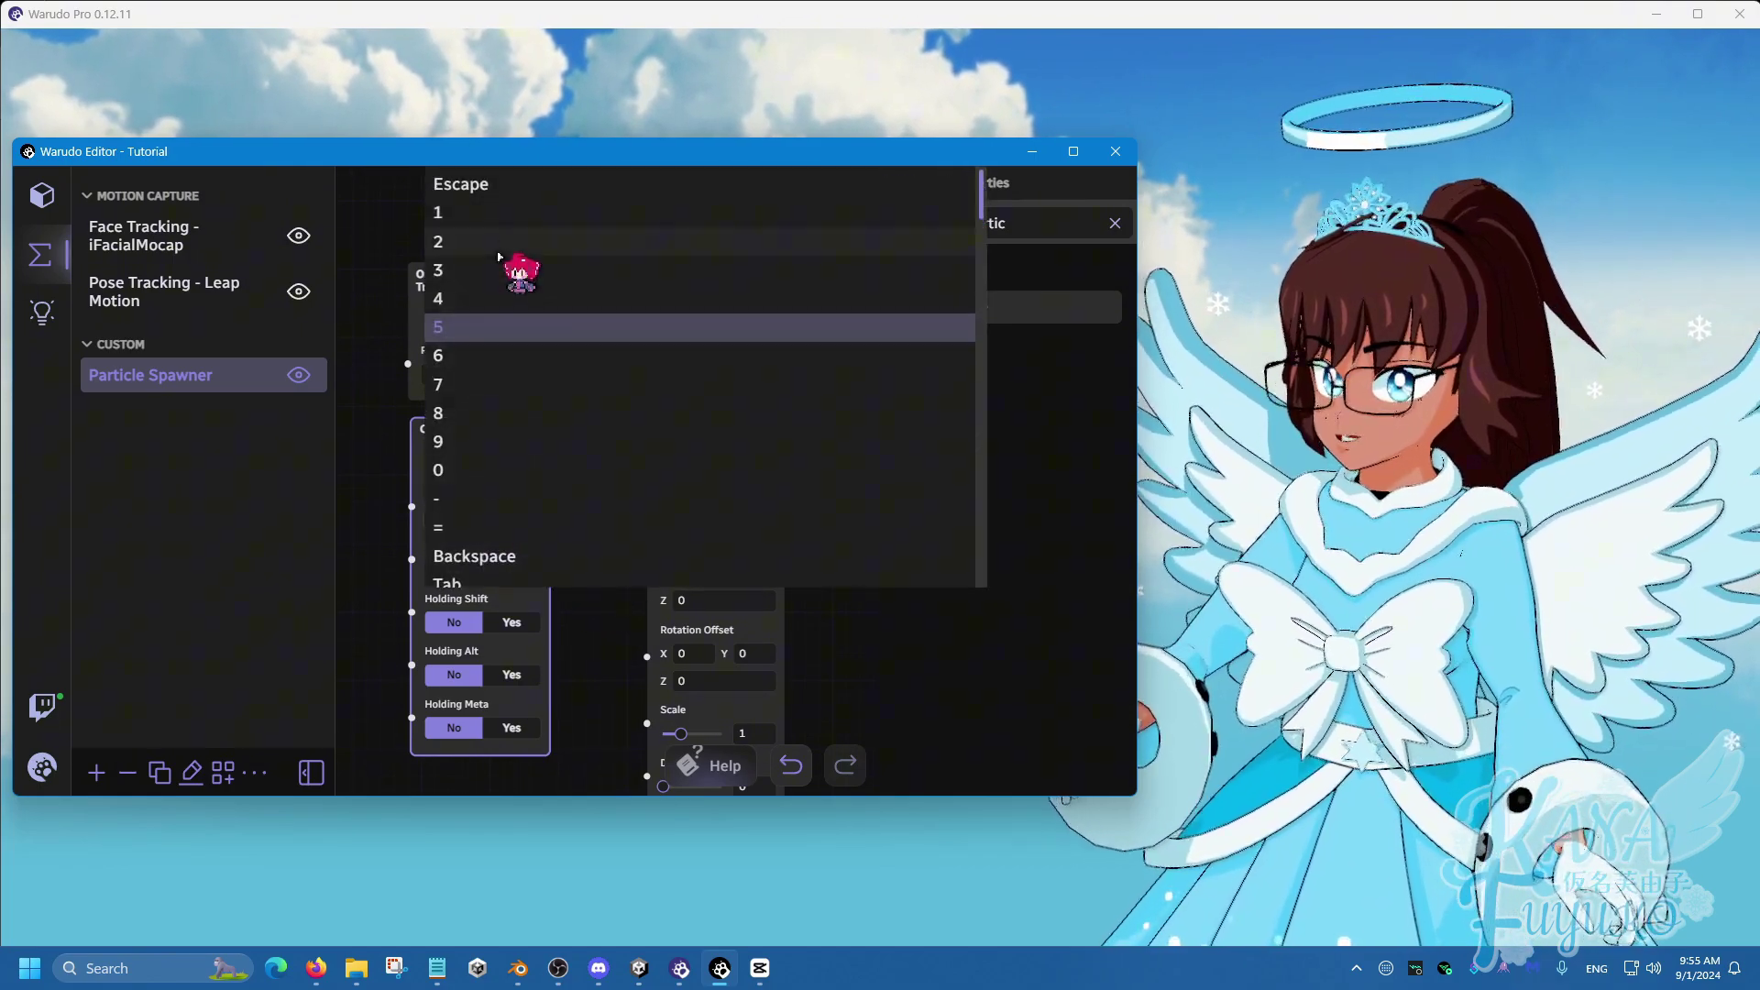
pyautogui.click(505, 211)
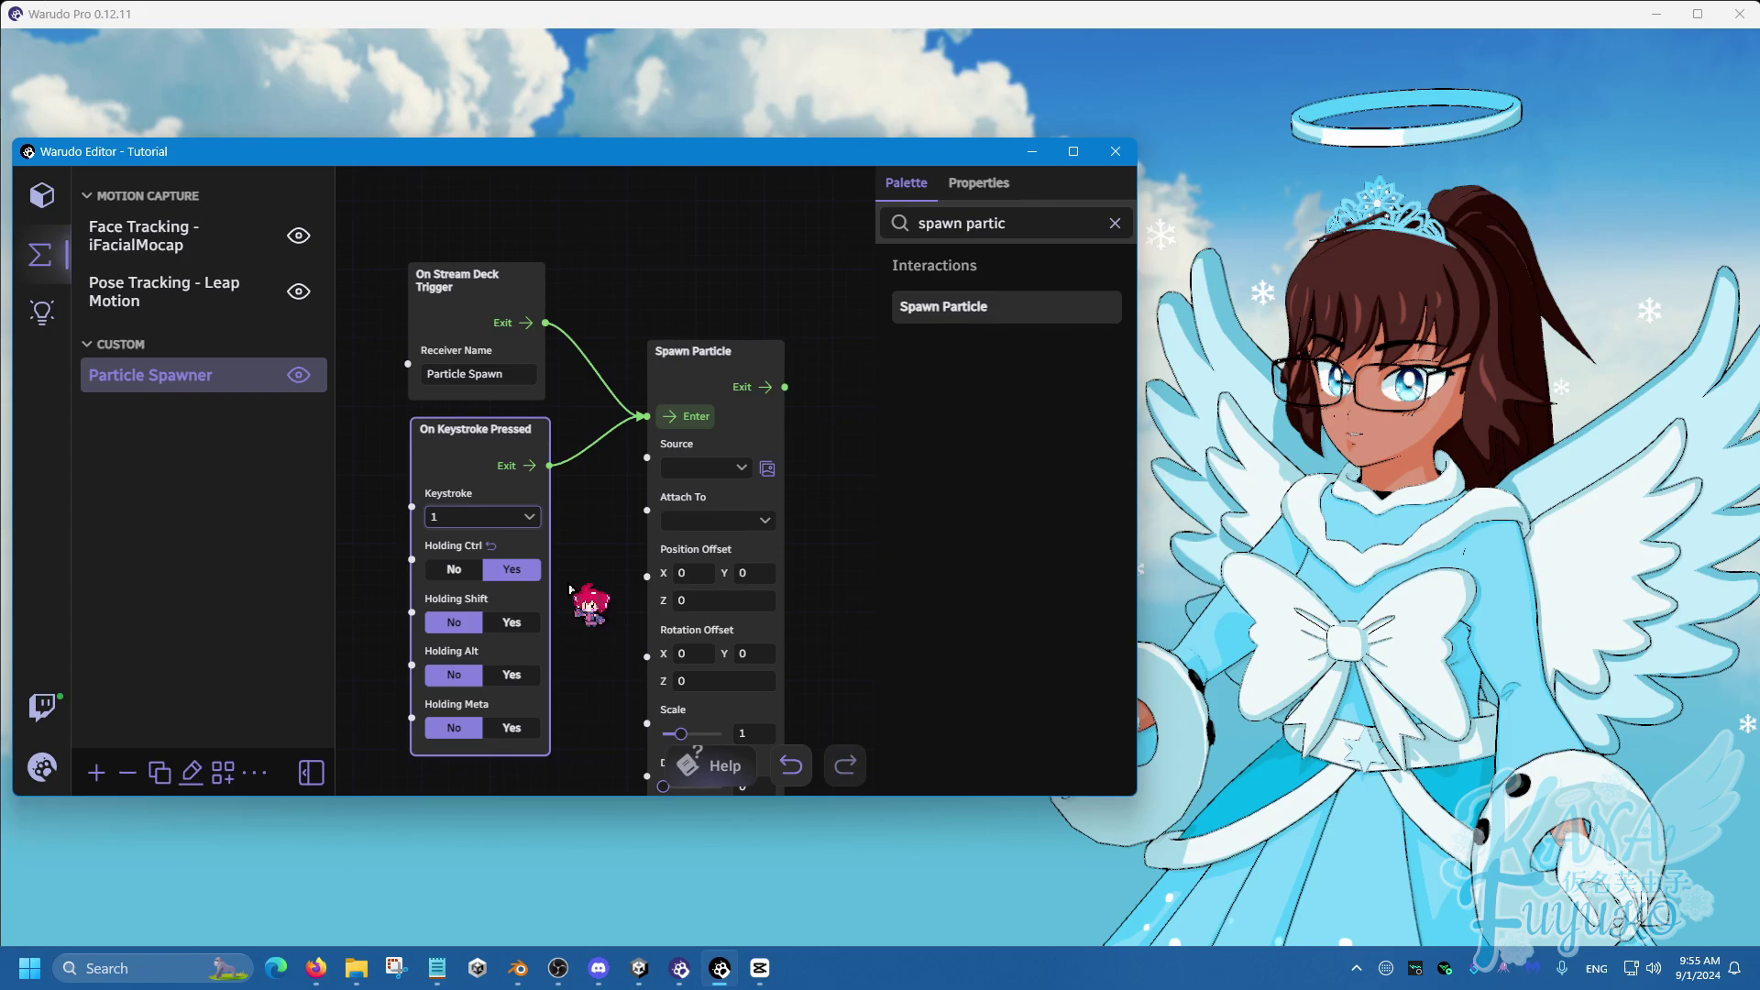
# Choose Ground Power Impact Dark 02 from the gallery as the Spawn Particle source
pyautogui.click(767, 468)
pyautogui.scroll(-5, 597, 566)
pyautogui.scroll(-15, 596, 566)
pyautogui.scroll(-15, 620, 611)
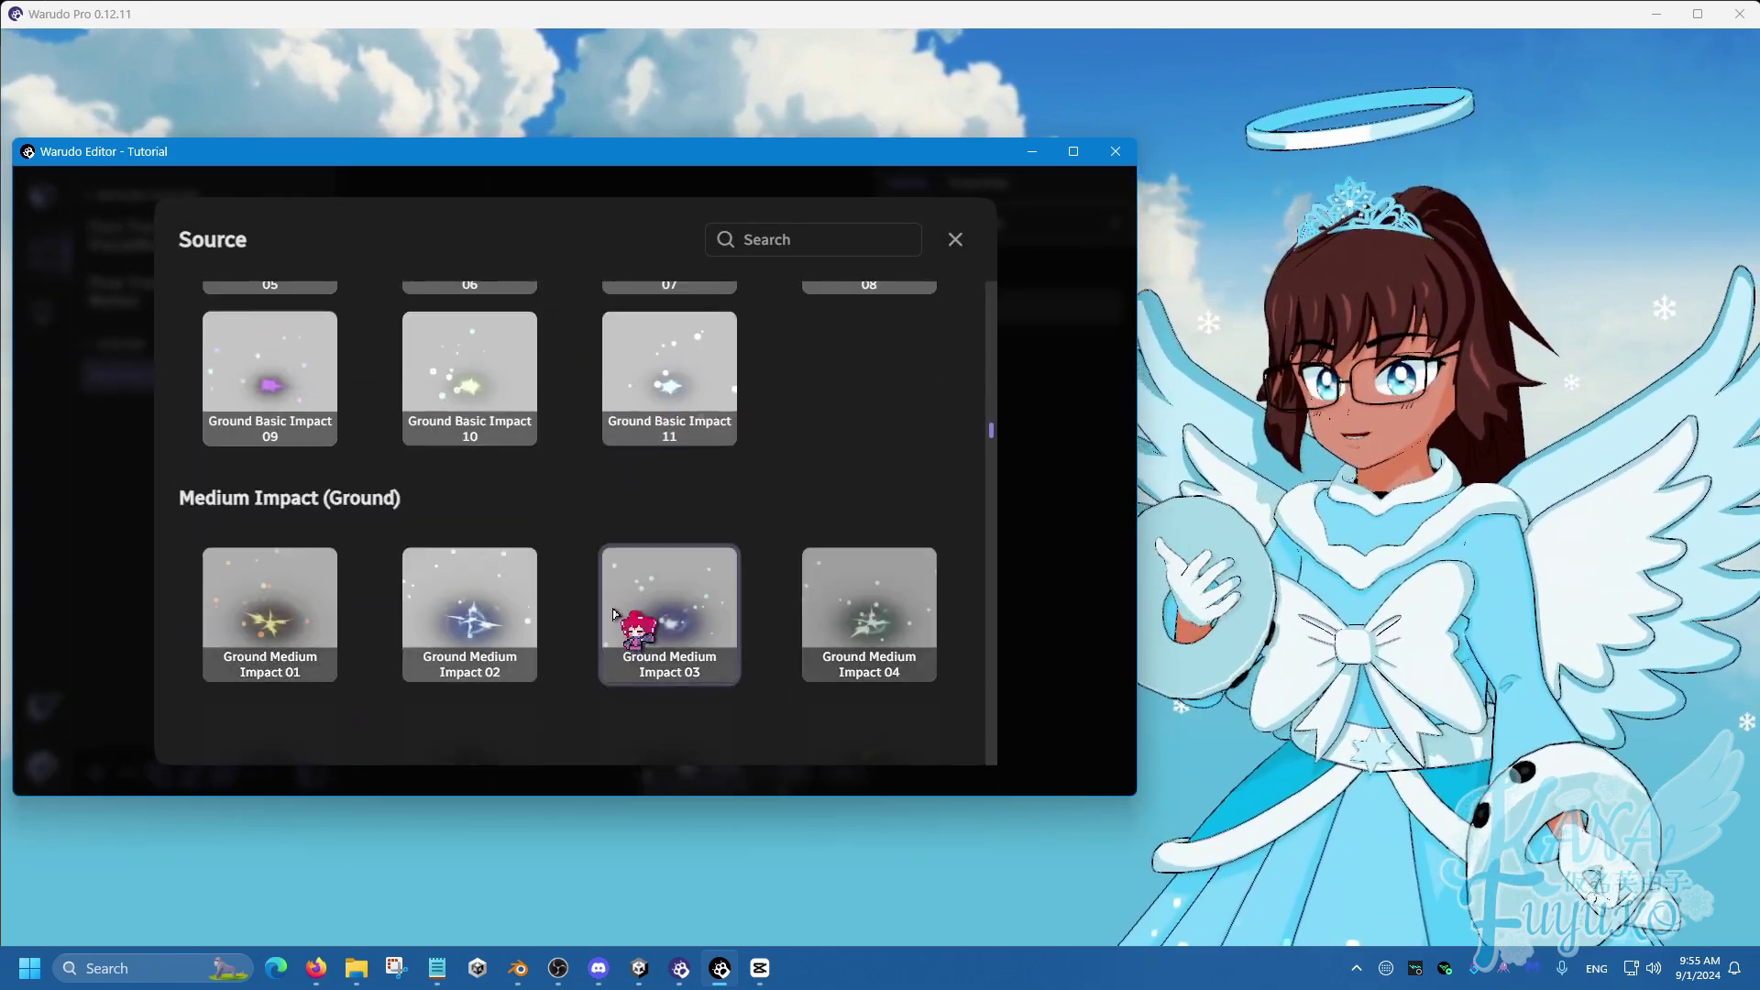
pyautogui.scroll(-6, 555, 507)
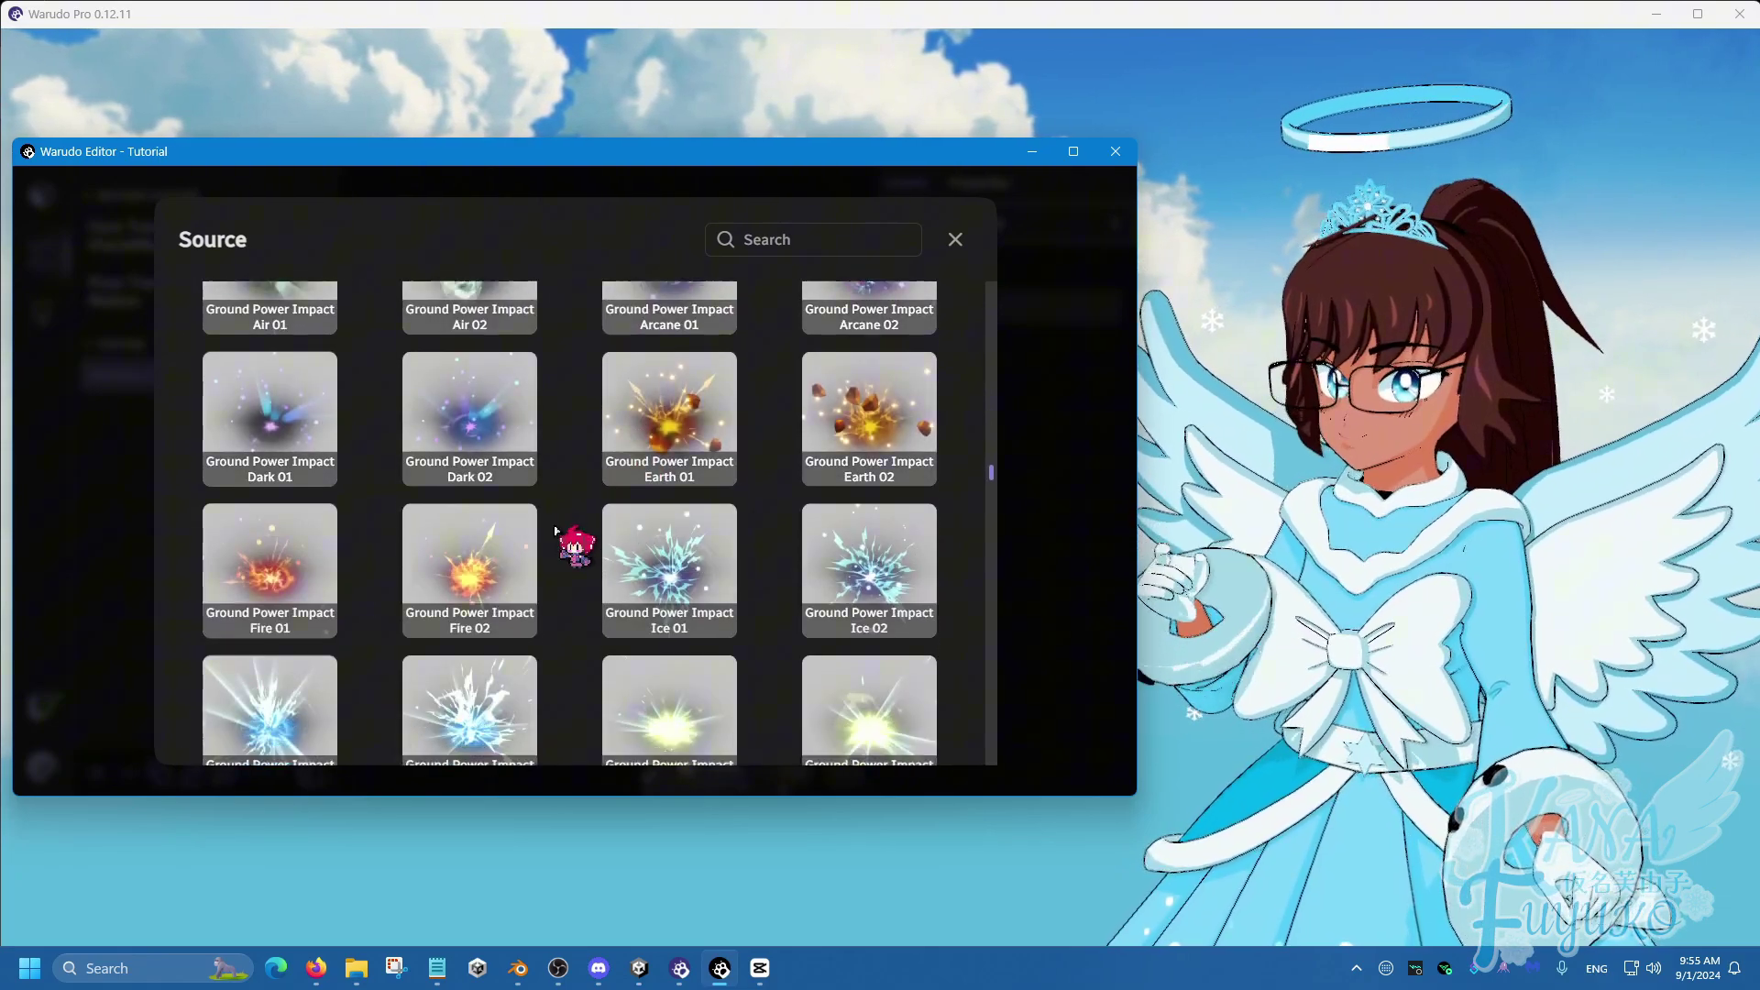
pyautogui.scroll(5, 596, 523)
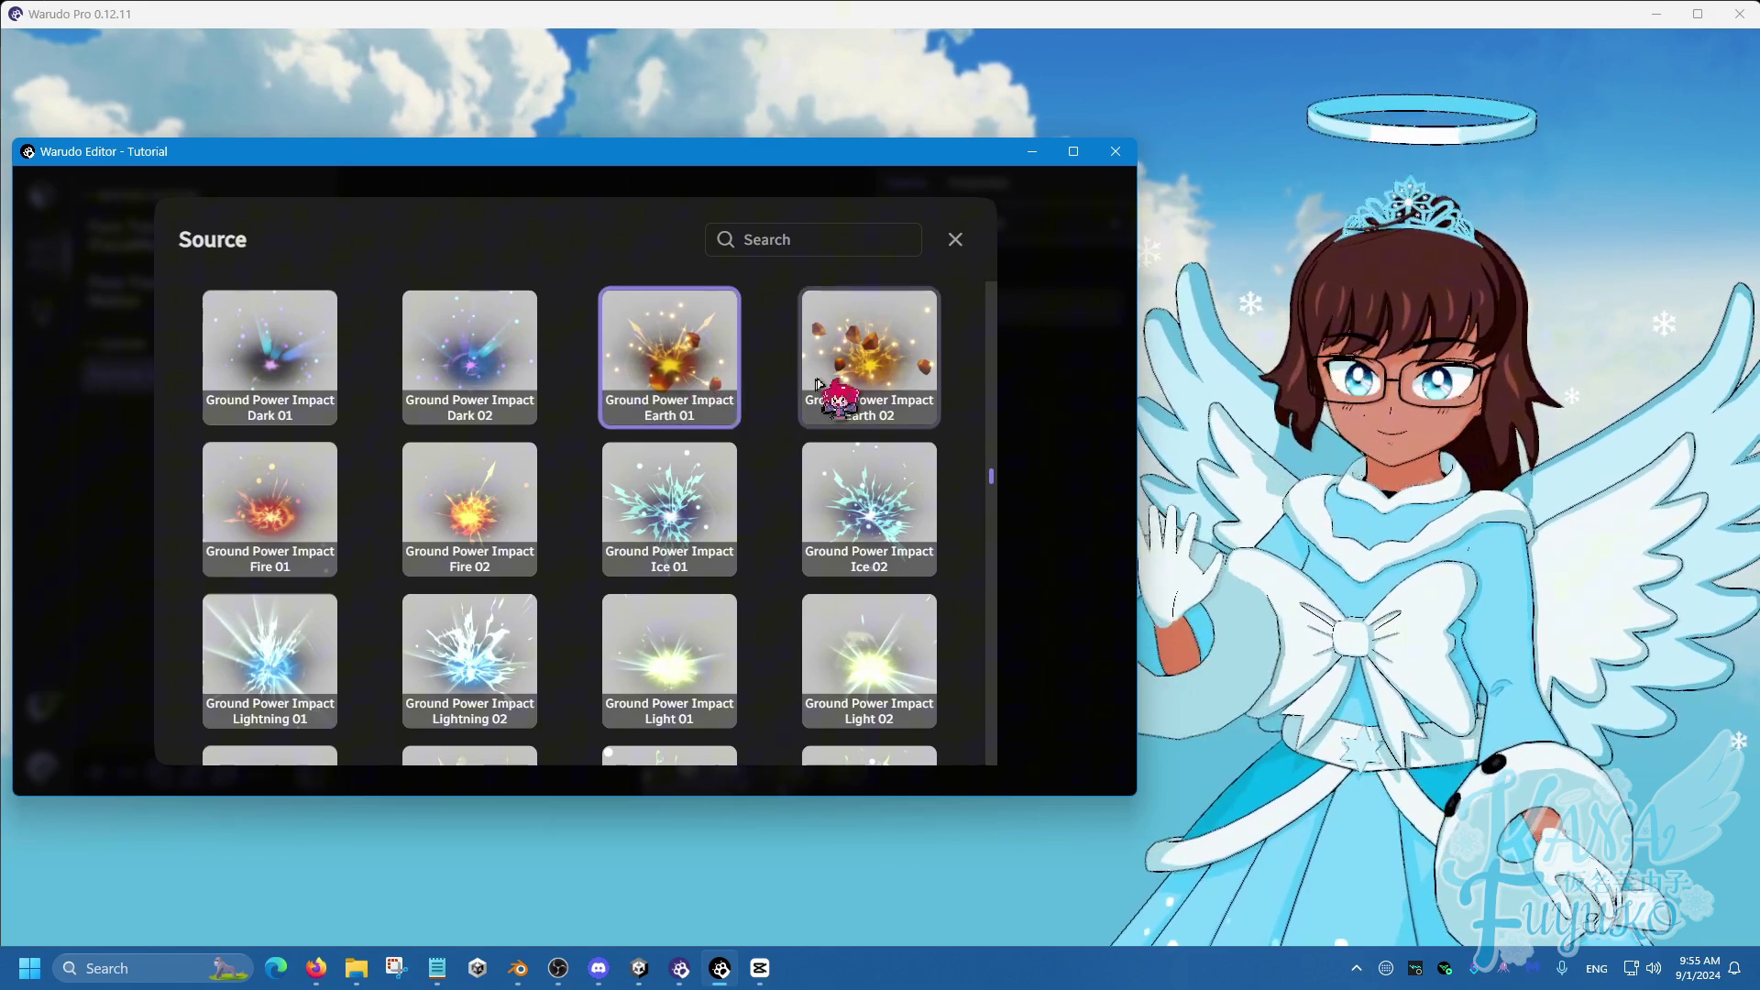
pyautogui.click(472, 362)
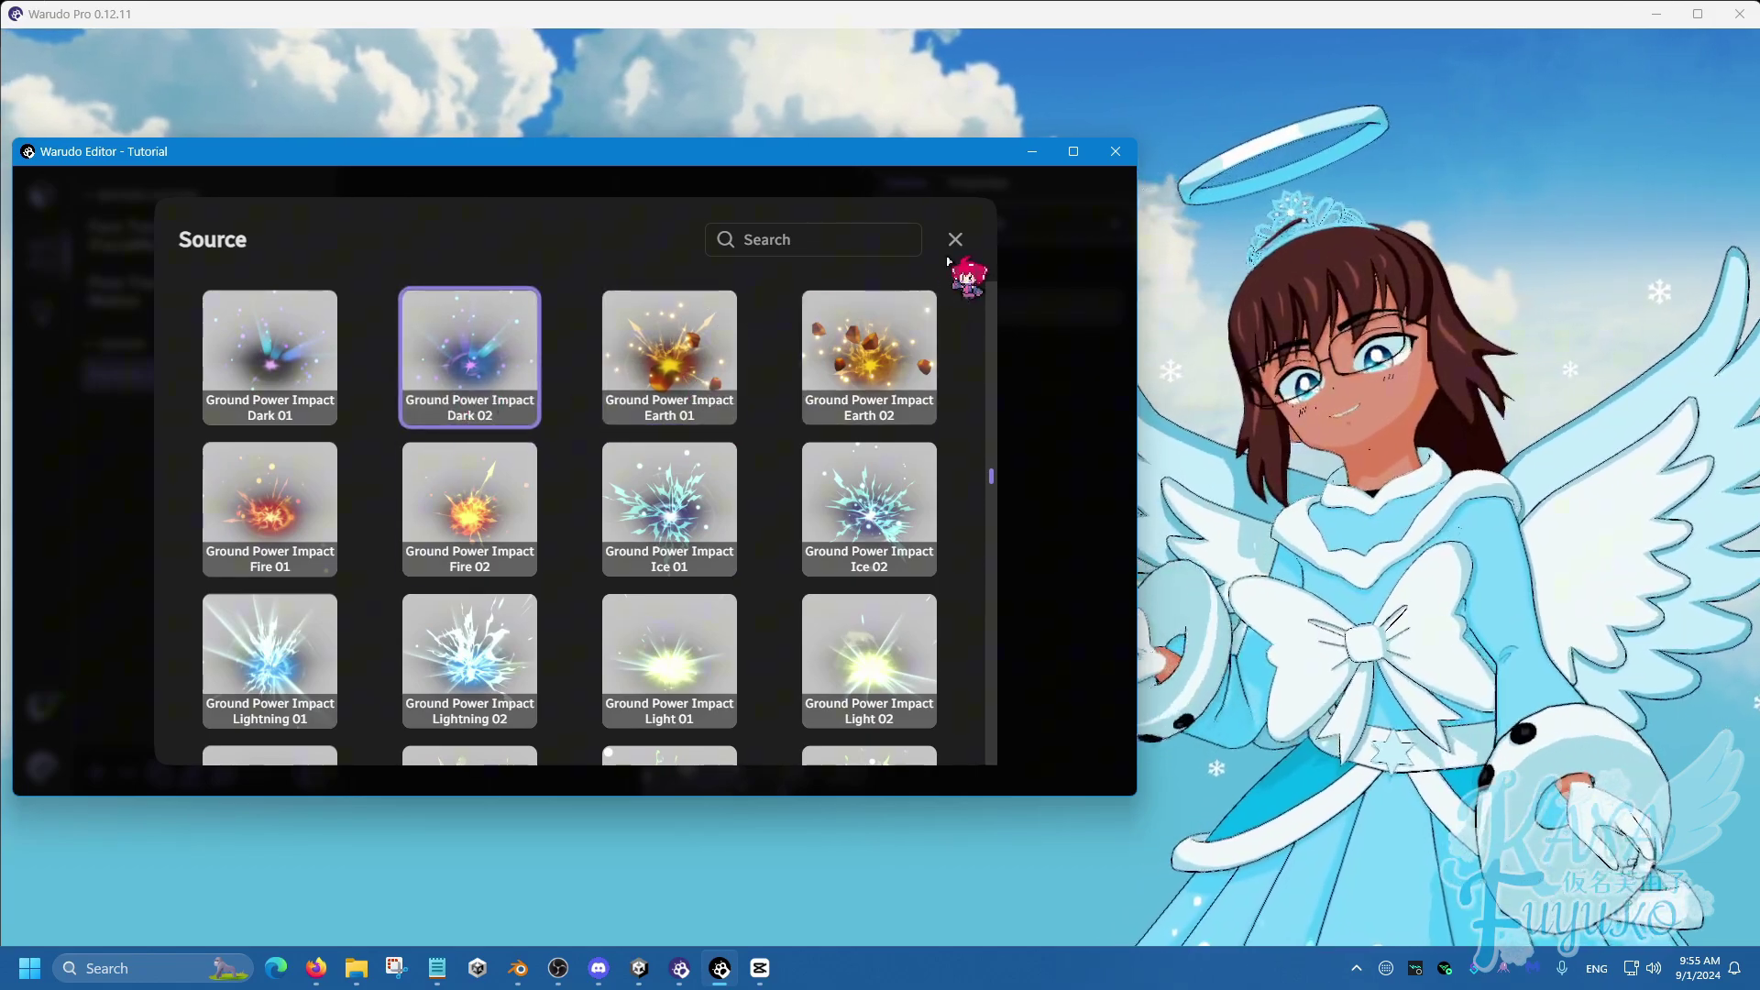
pyautogui.click(954, 241)
pyautogui.moveTo(876, 163); pyautogui.dragTo(656, 163)
# Test with Ctrl+1, spawning the dark ground impact around the avatar's feet
pyautogui.scroll(-3, 600, 357)
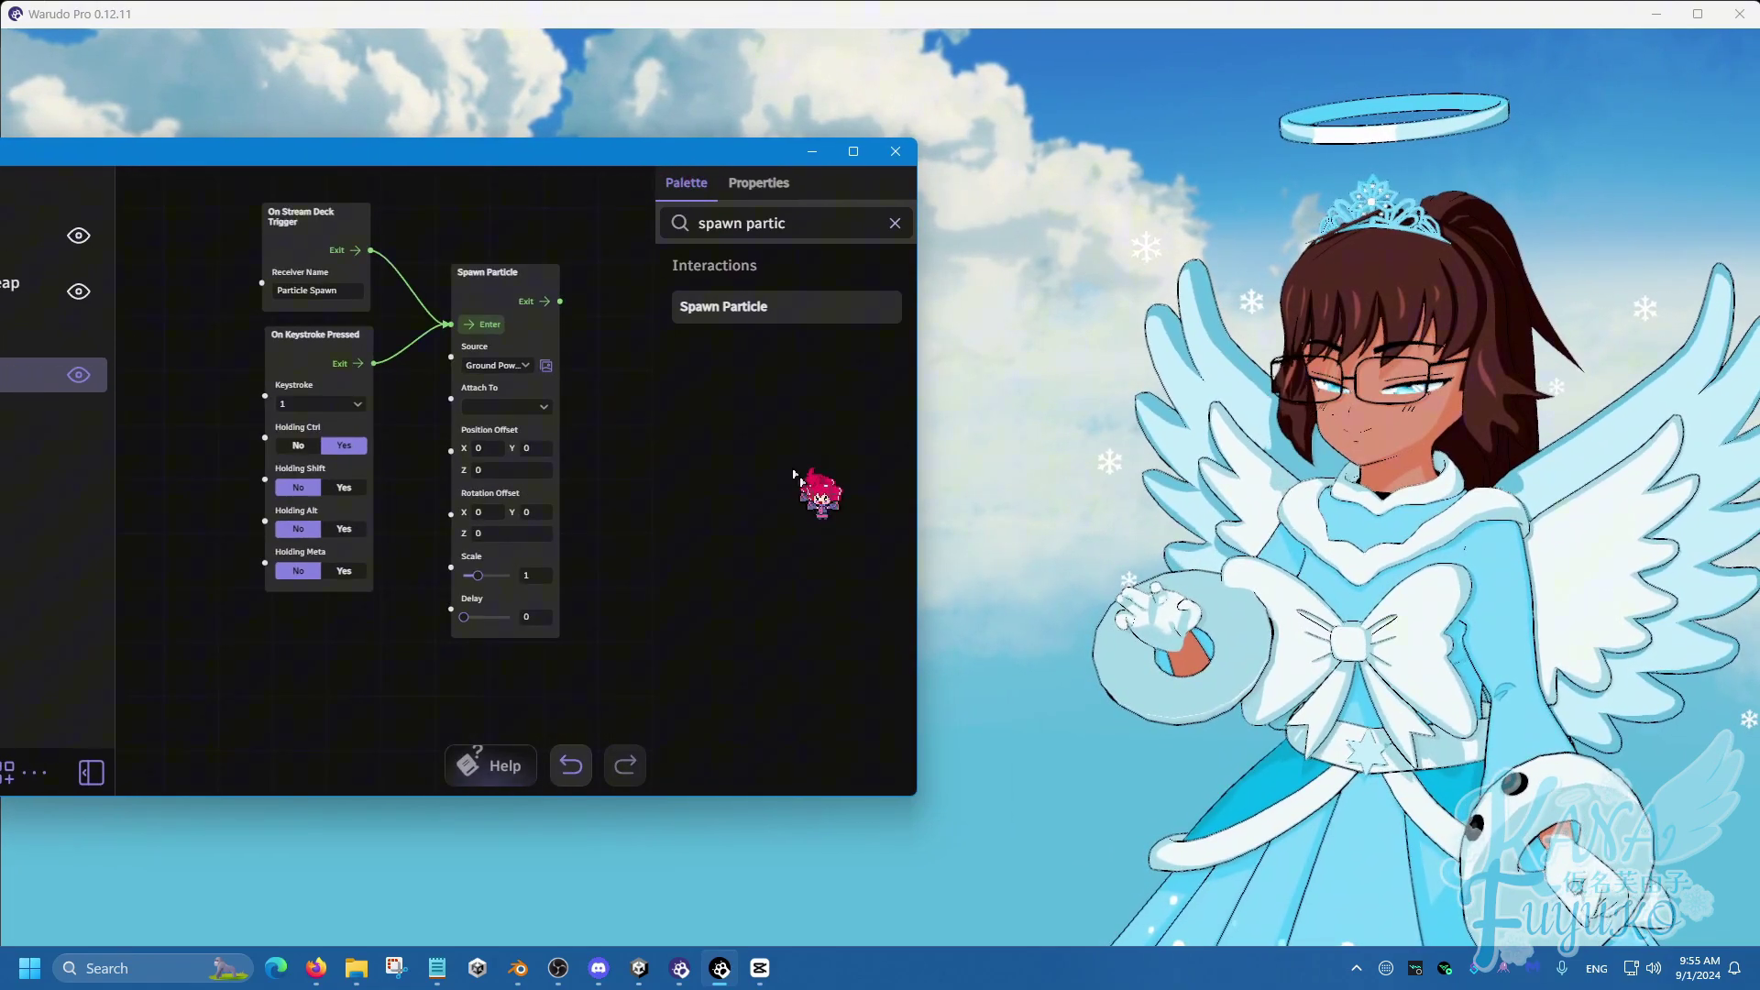
pyautogui.click(1009, 615)
pyautogui.scroll(-5, 1256, 598)
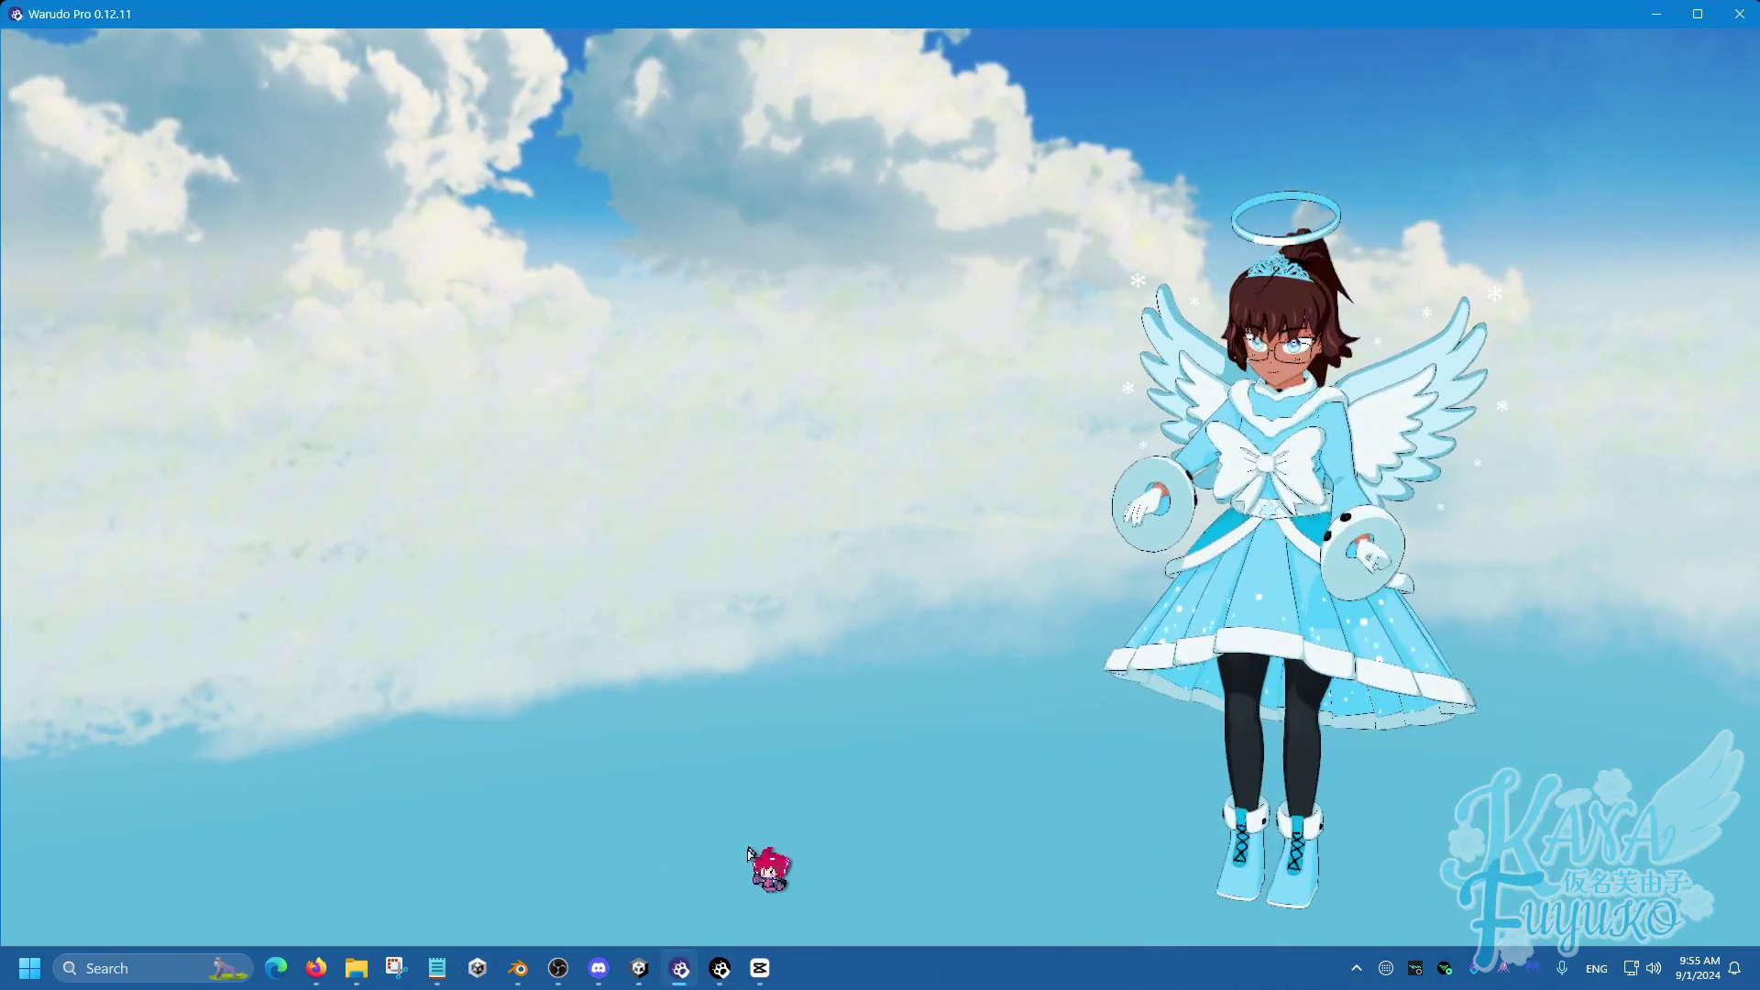
pyautogui.click(719, 968)
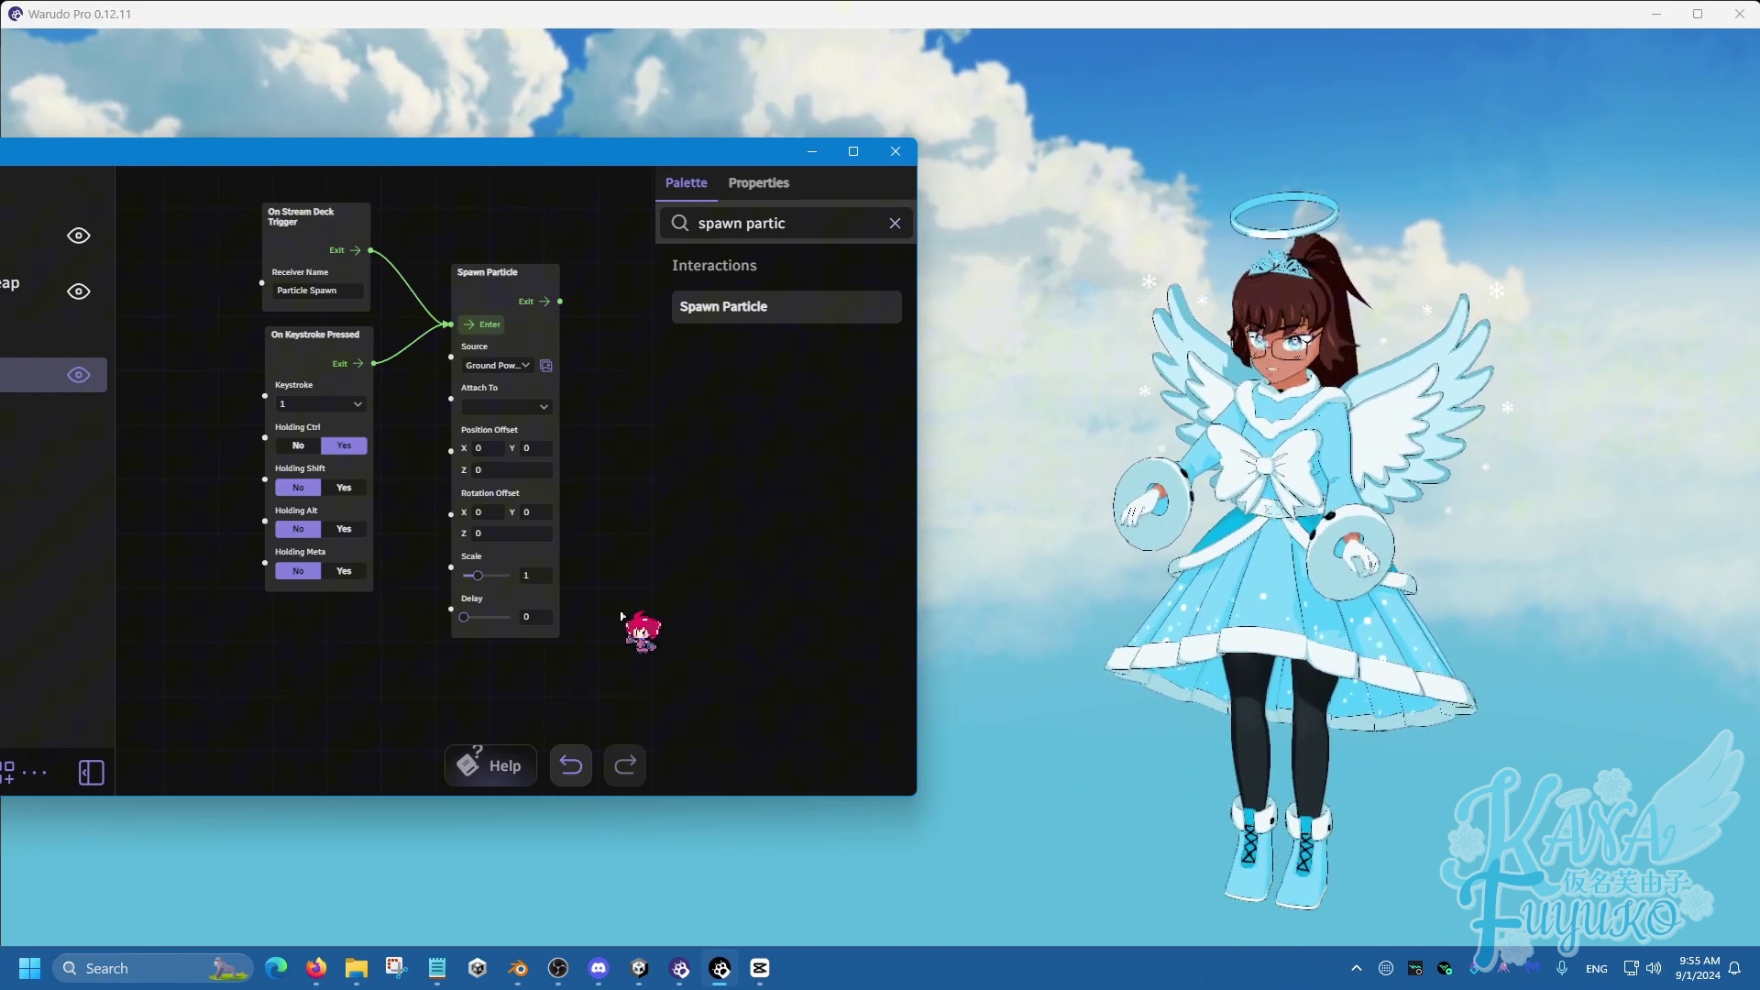
pyautogui.hotkey('ctrl', '1')
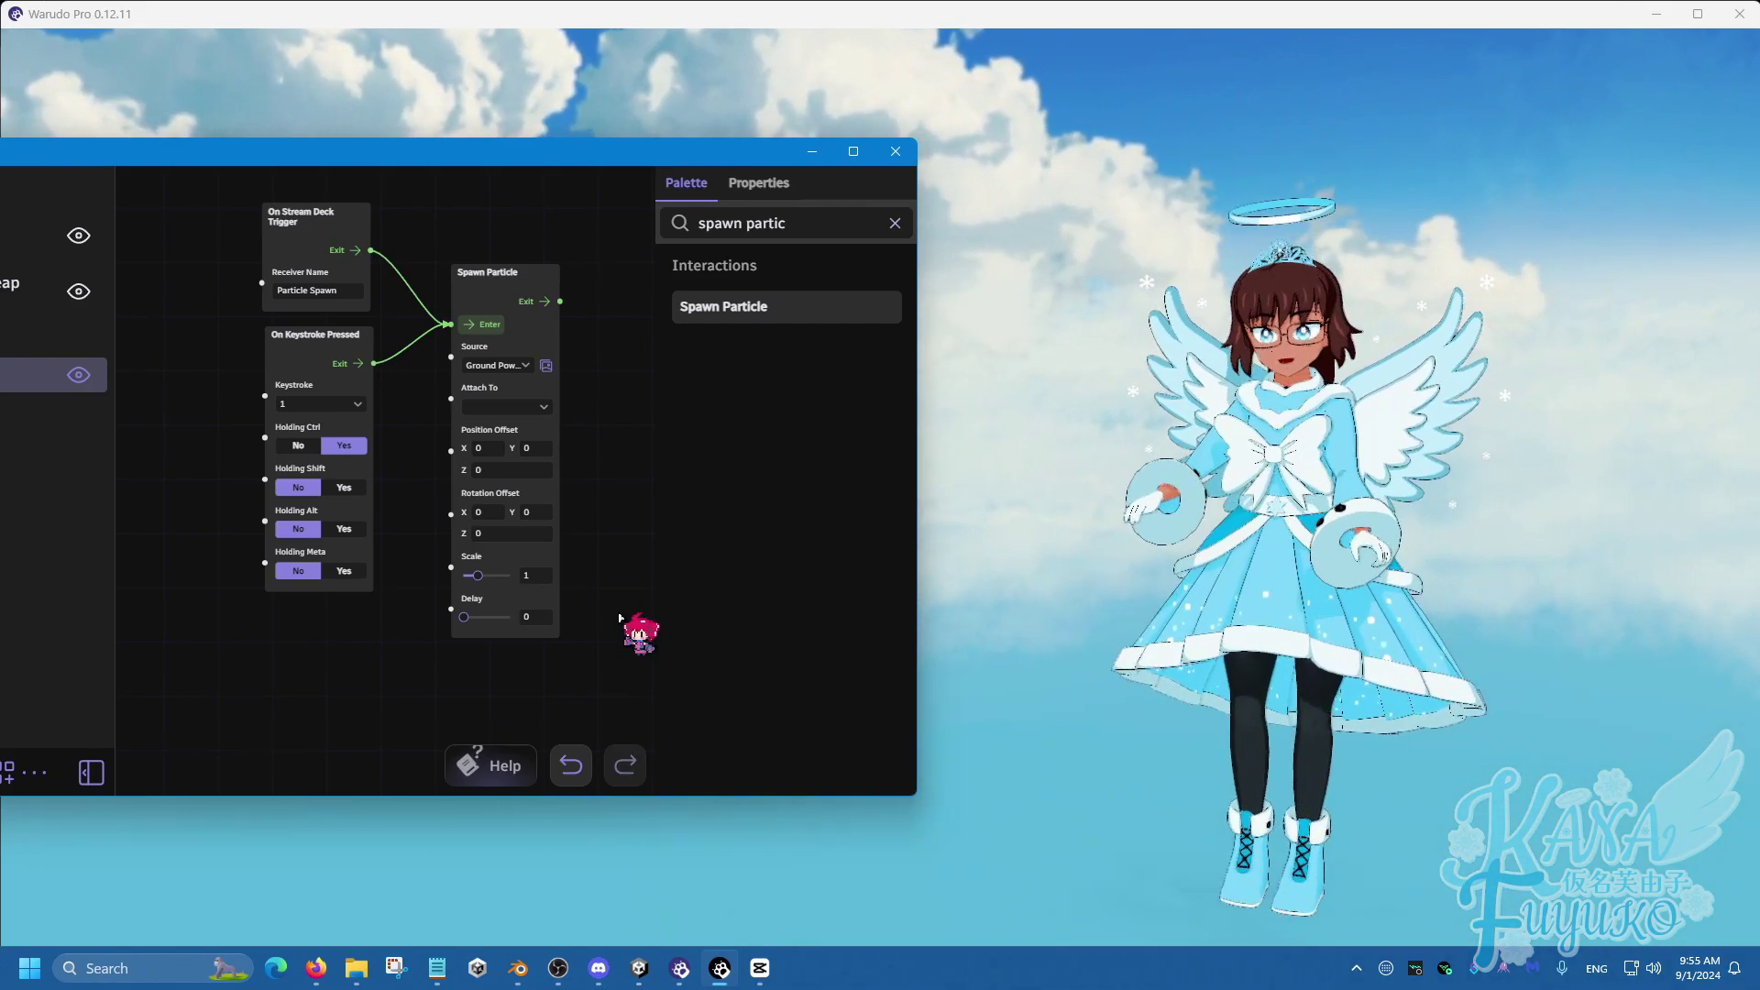
pyautogui.scroll(2, 572, 472)
# Attach the particle to the Character's Right Hand bone, previewing the spawn after each change
pyautogui.click(530, 394)
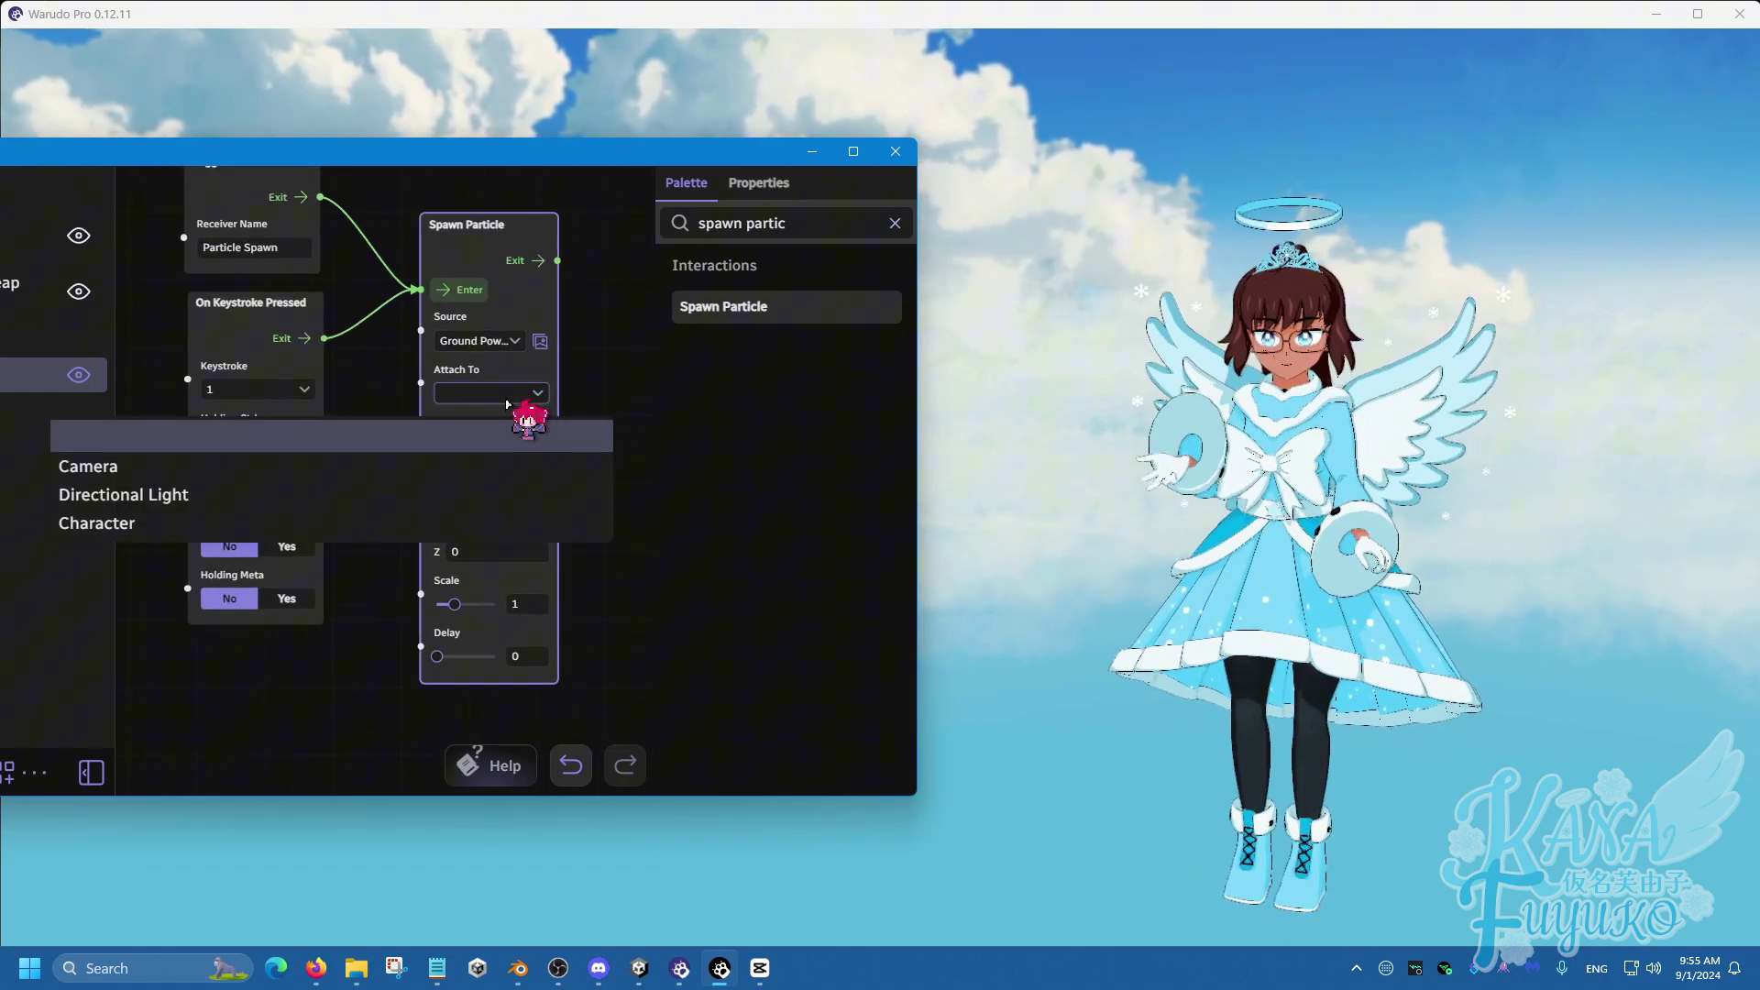
pyautogui.click(183, 526)
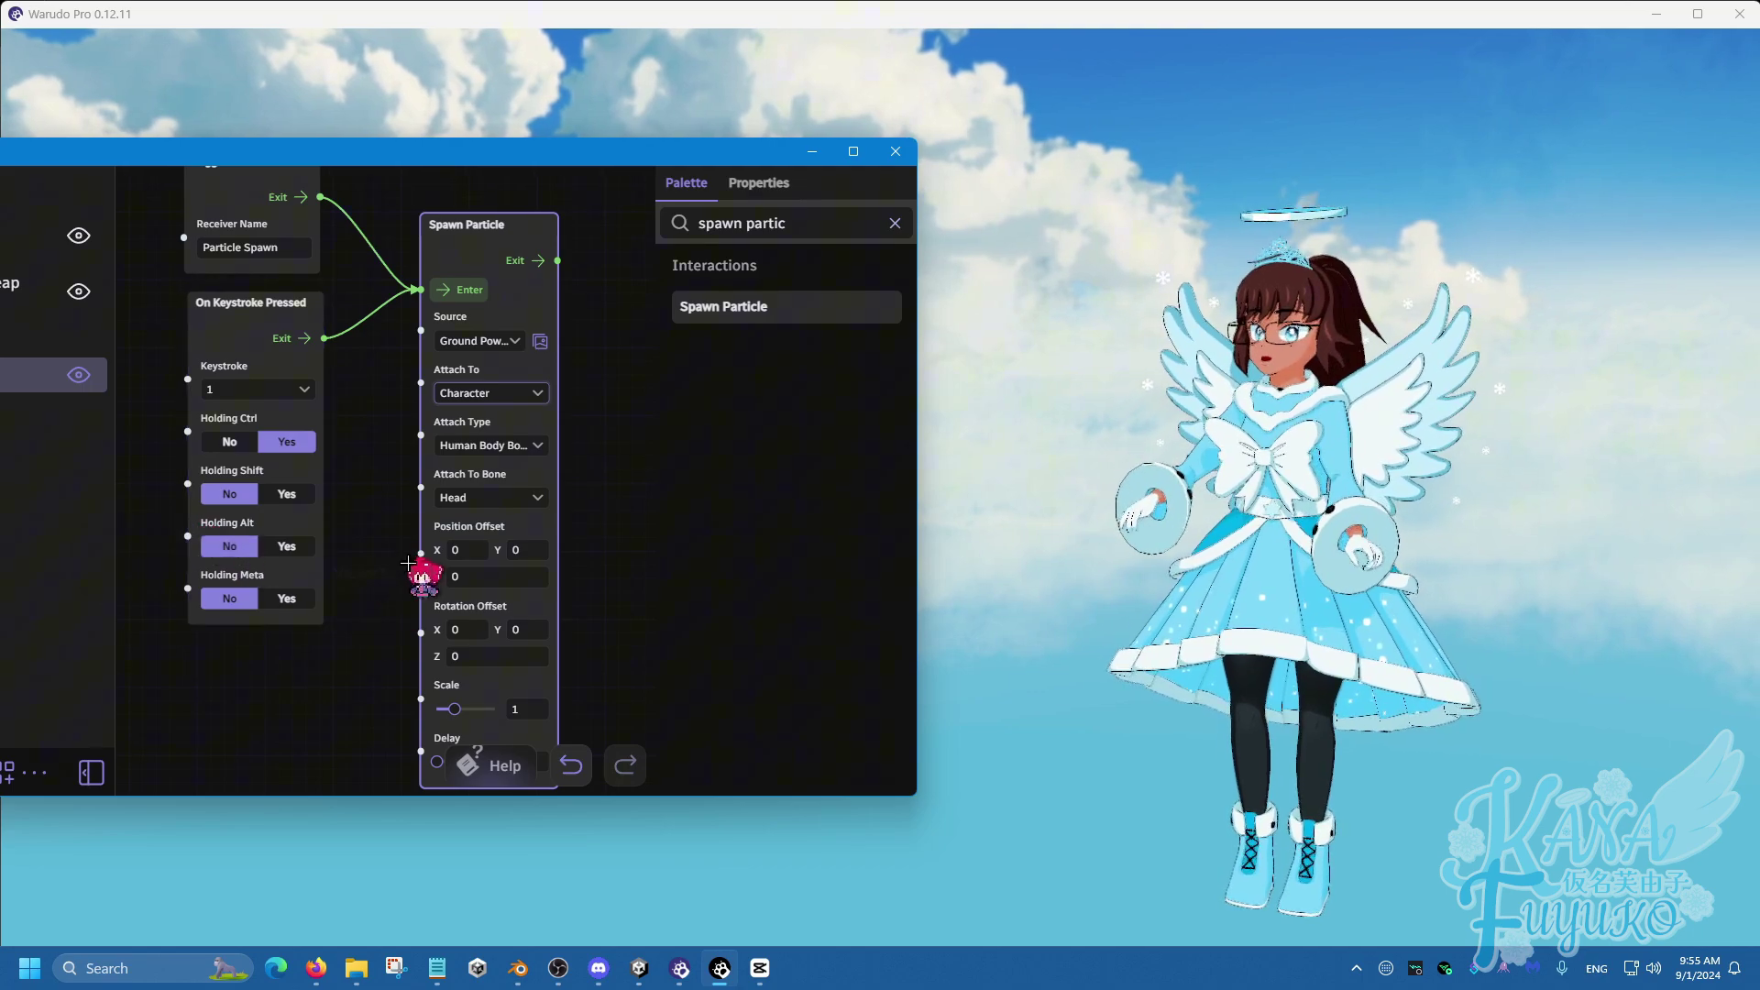
pyautogui.click(478, 290)
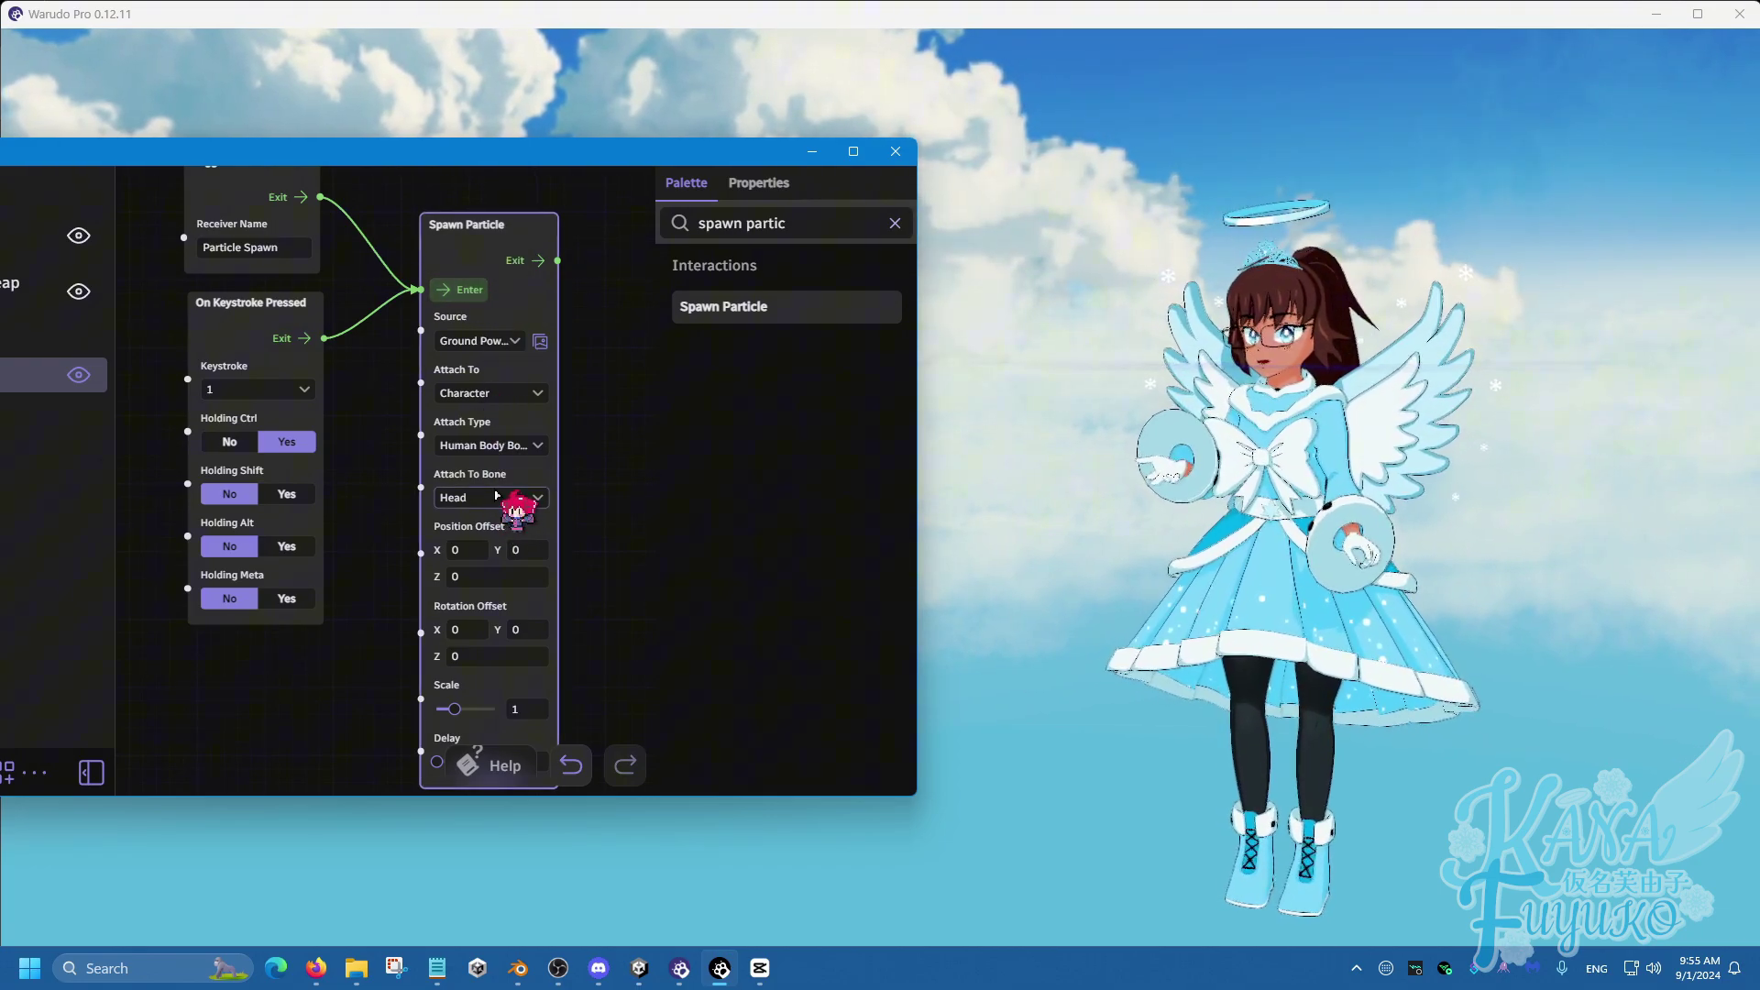
pyautogui.click(509, 497)
pyautogui.scroll(-5, 275, 472)
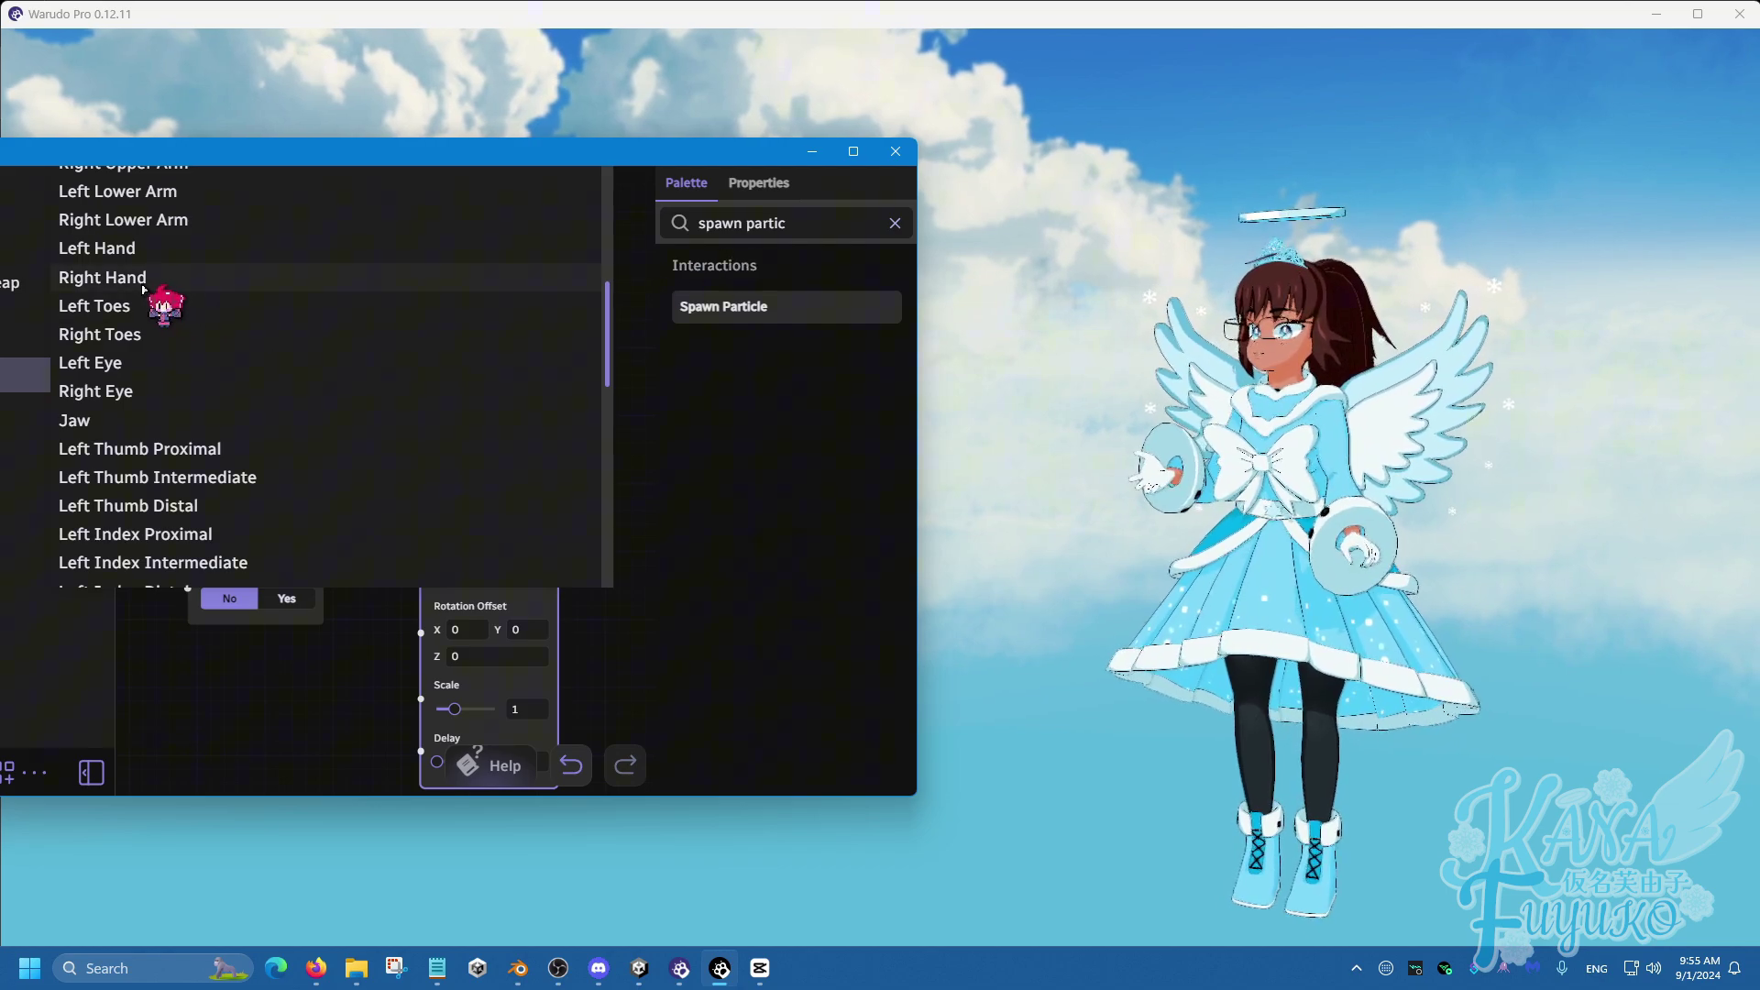
pyautogui.click(103, 277)
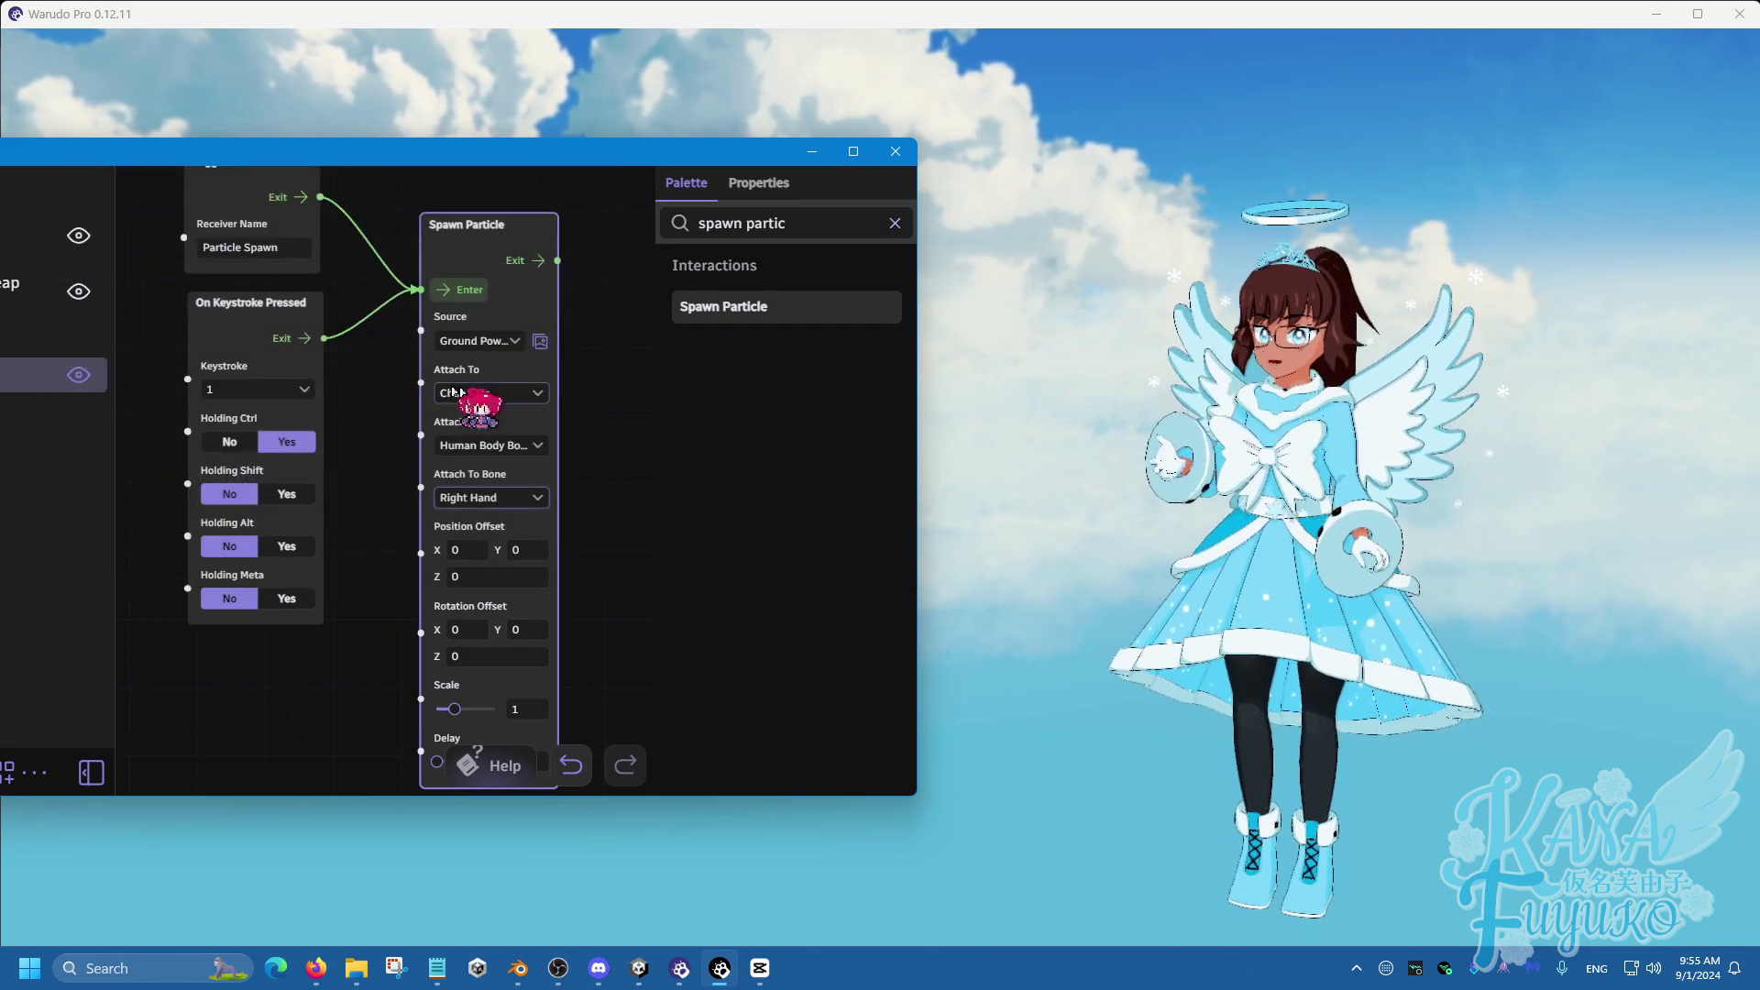
pyautogui.click(464, 291)
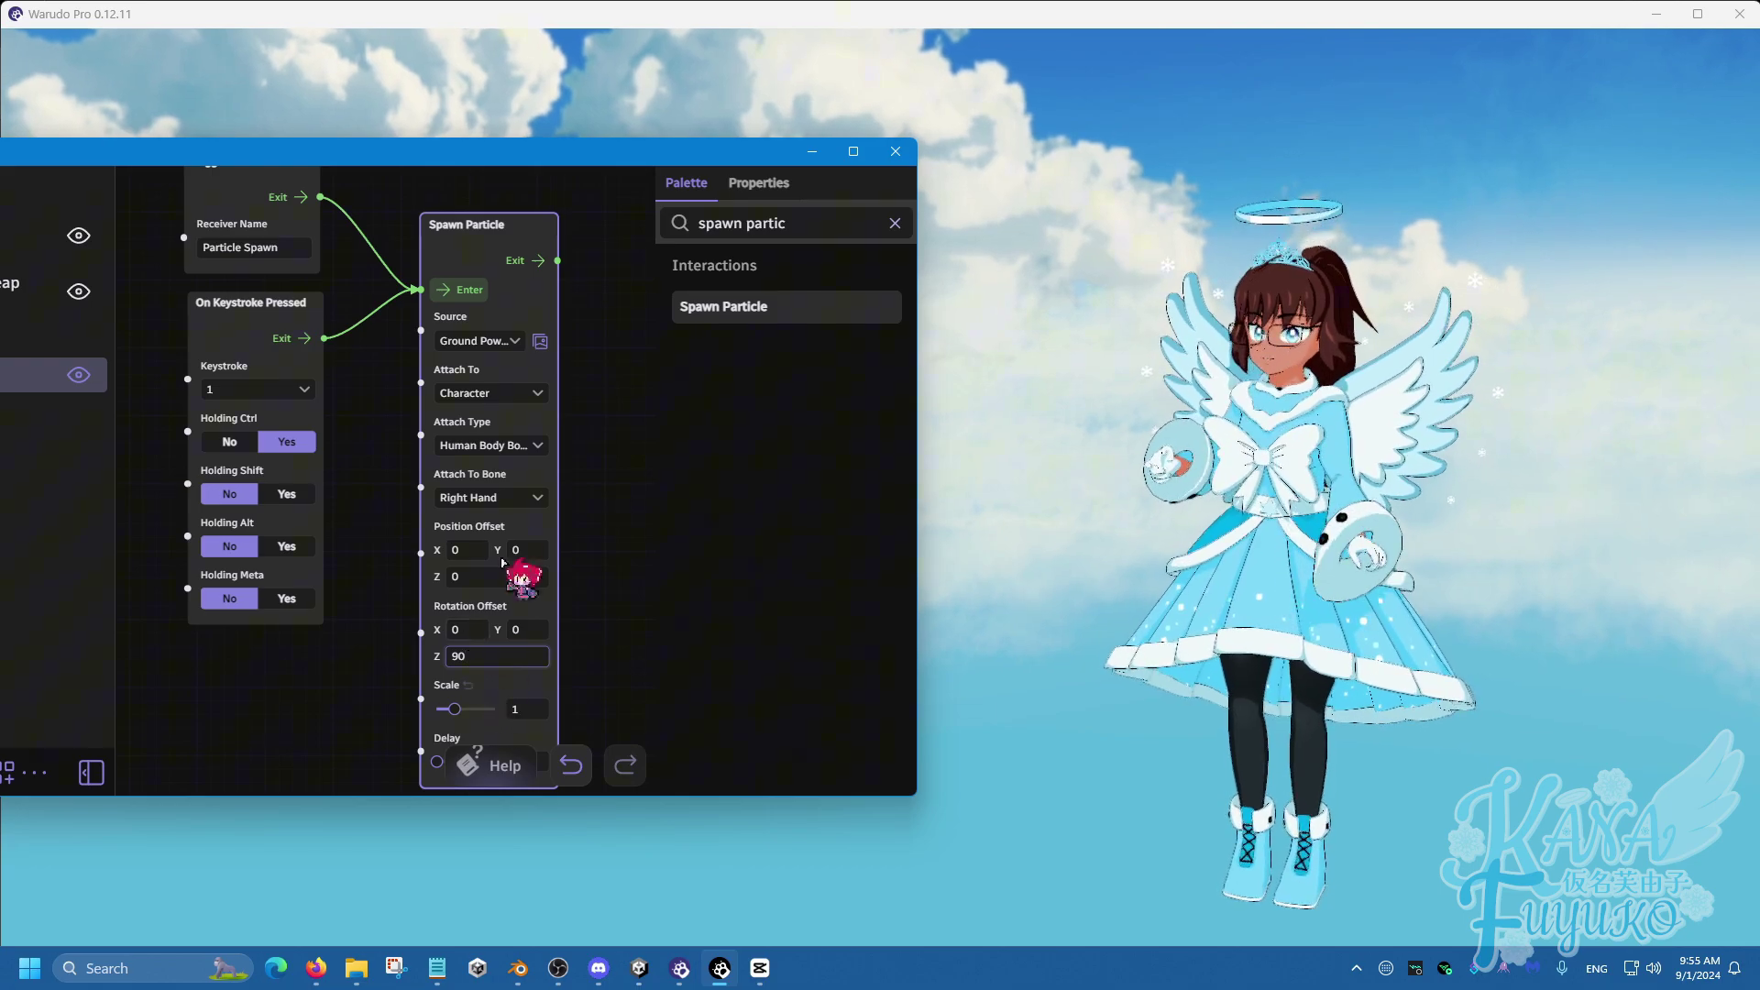
# Test-spawn at the right hand with a 90 rotation offset, then reset rotation to 0, 0, 0
pyautogui.click(463, 291)
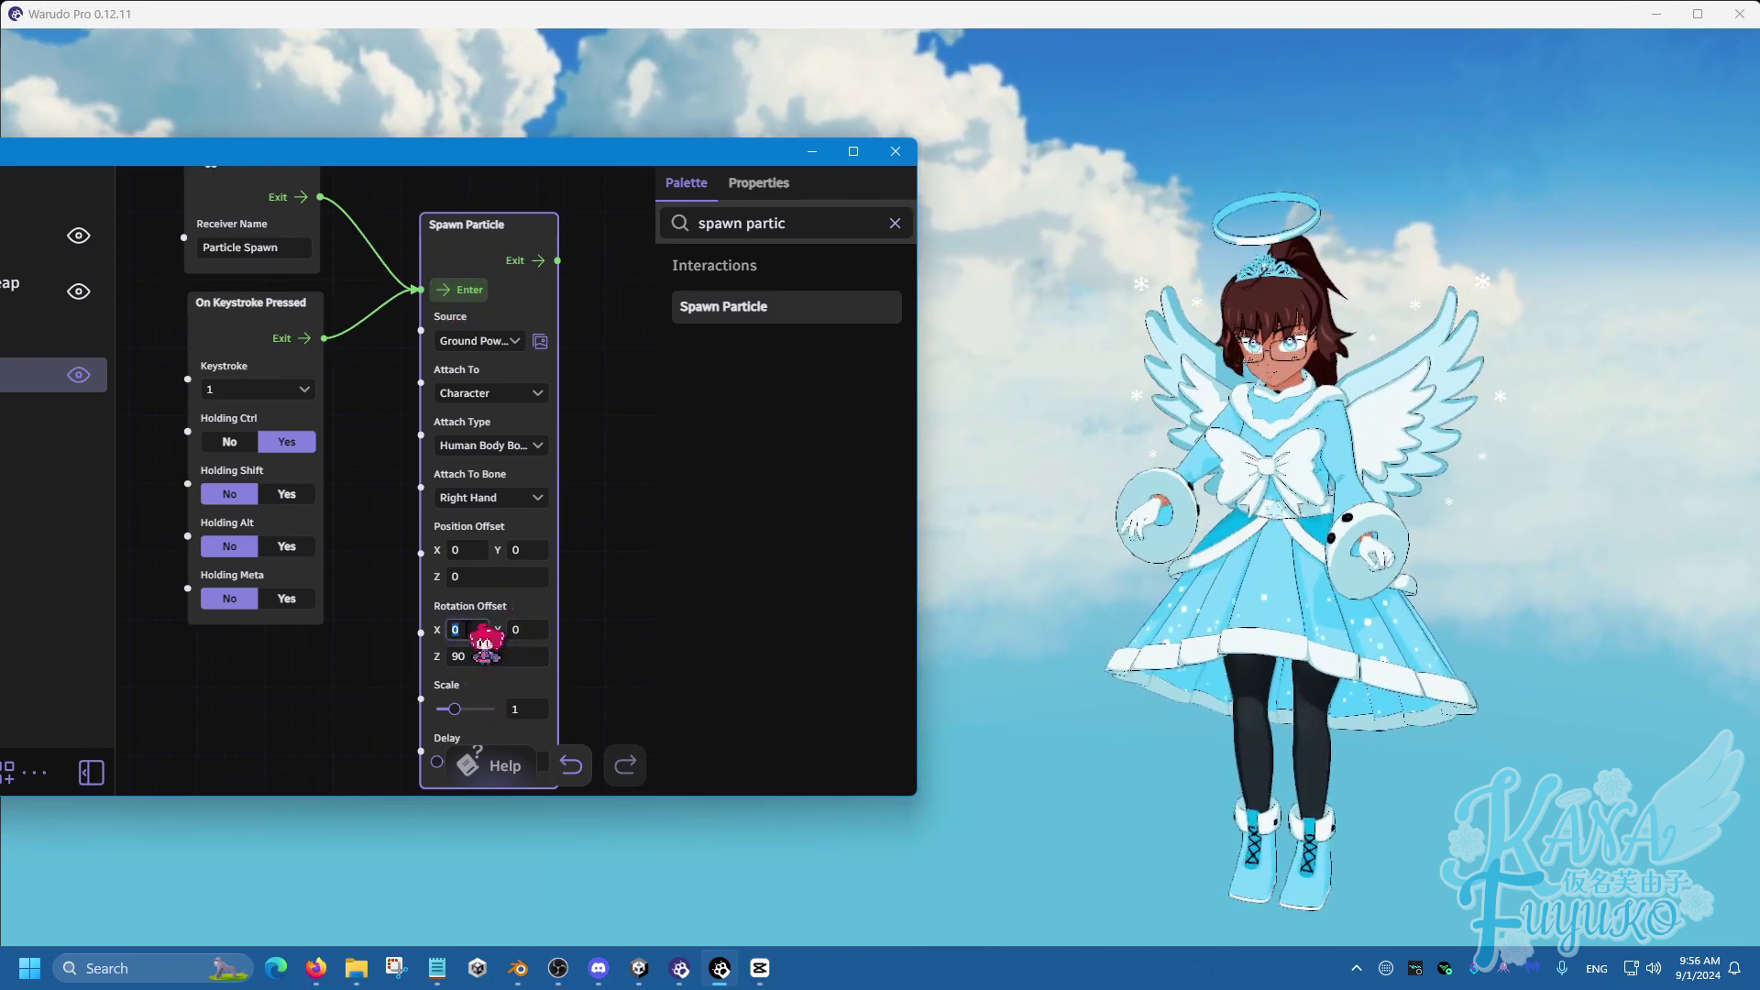
pyautogui.click(468, 290)
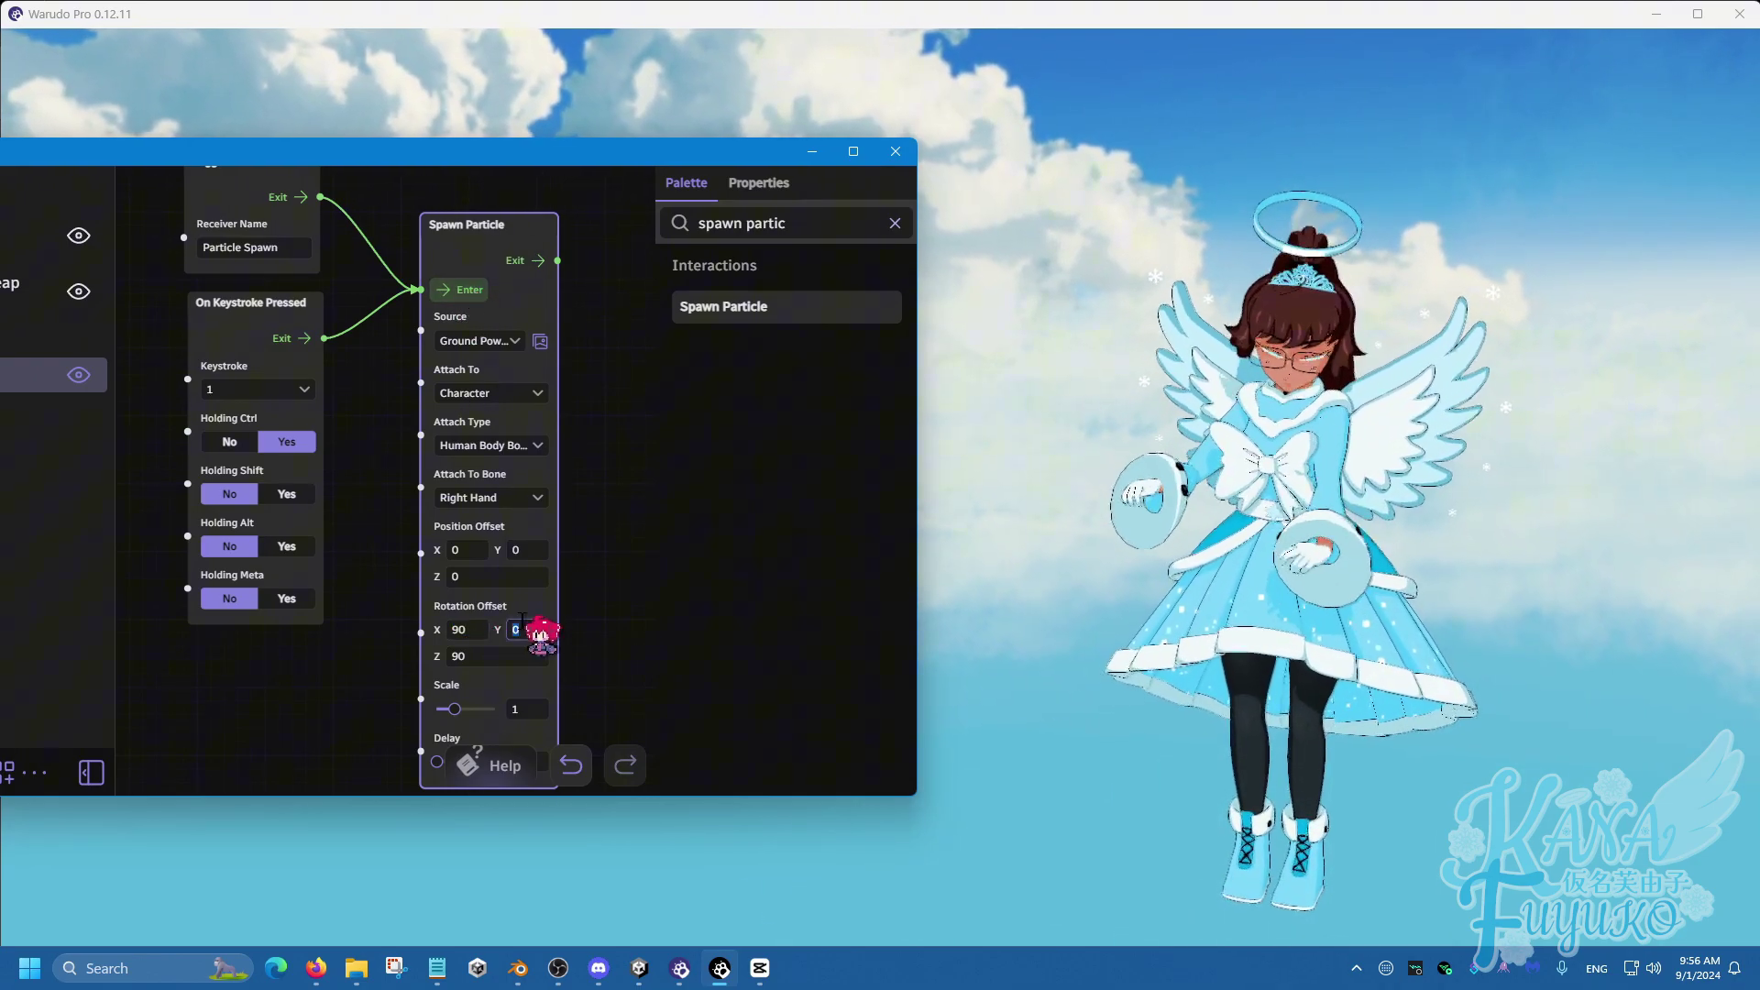
pyautogui.write('90')
pyautogui.click(469, 289)
pyautogui.click(515, 606)
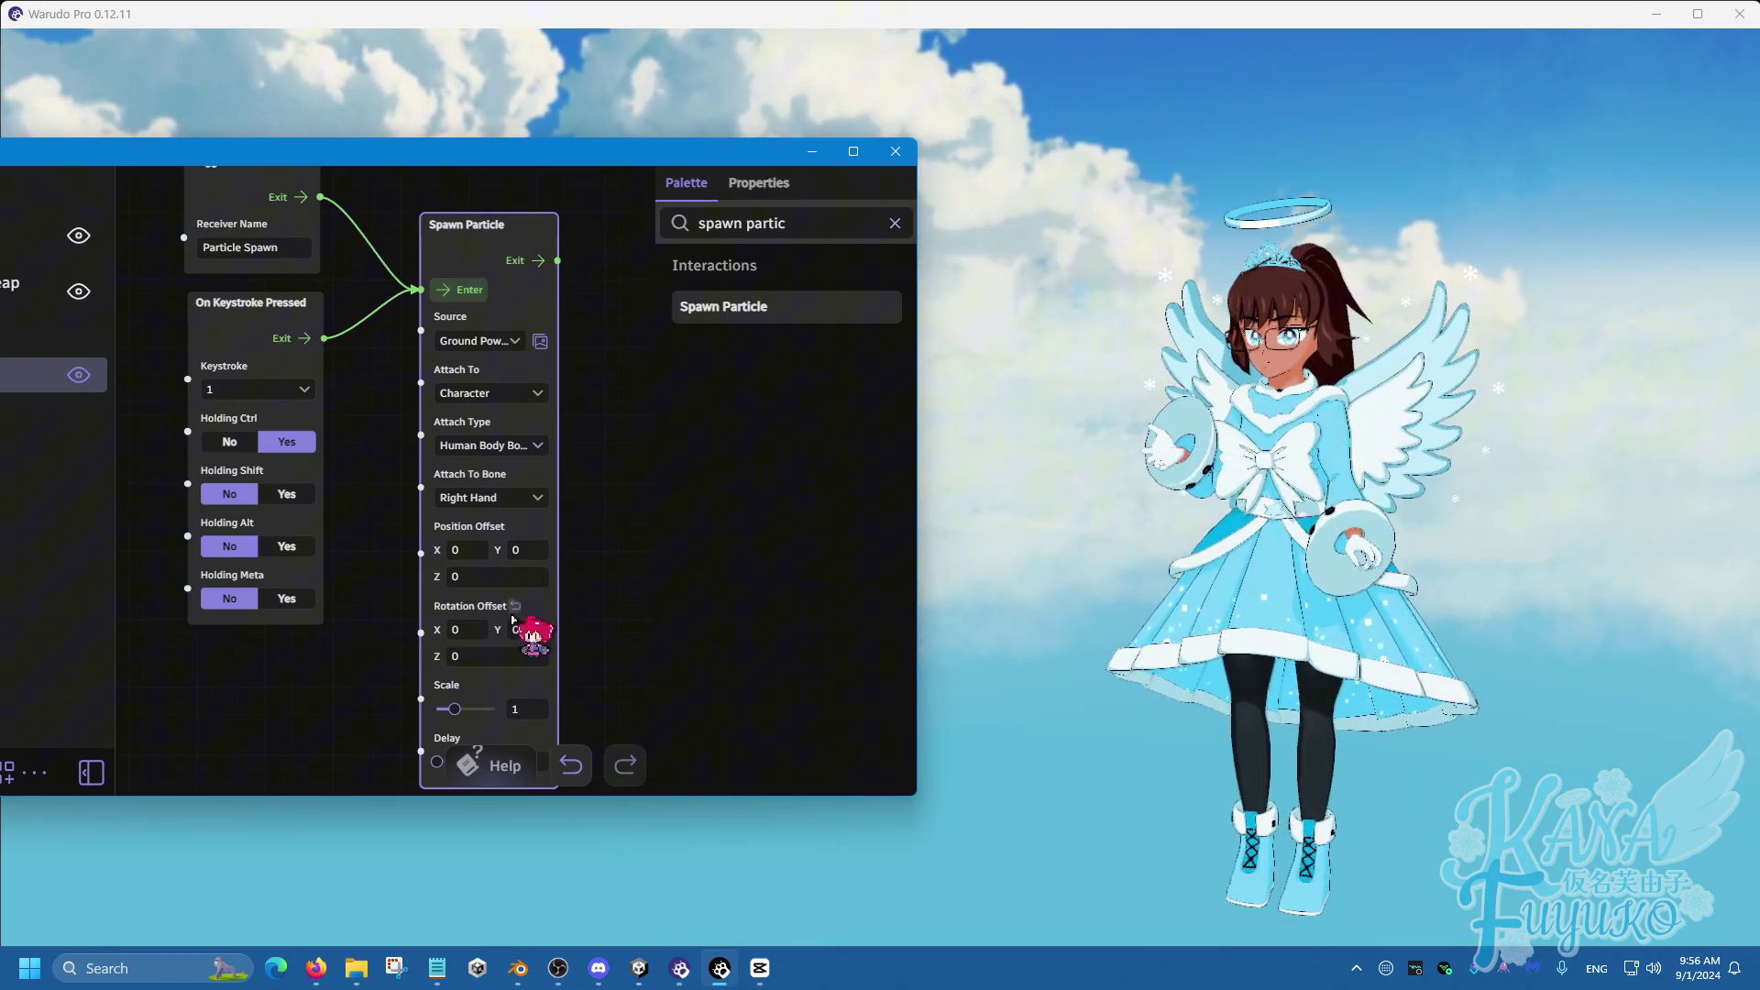
# Test-spawn the particle at the smaller 0.41 scale
pyautogui.scroll(-2, 550, 643)
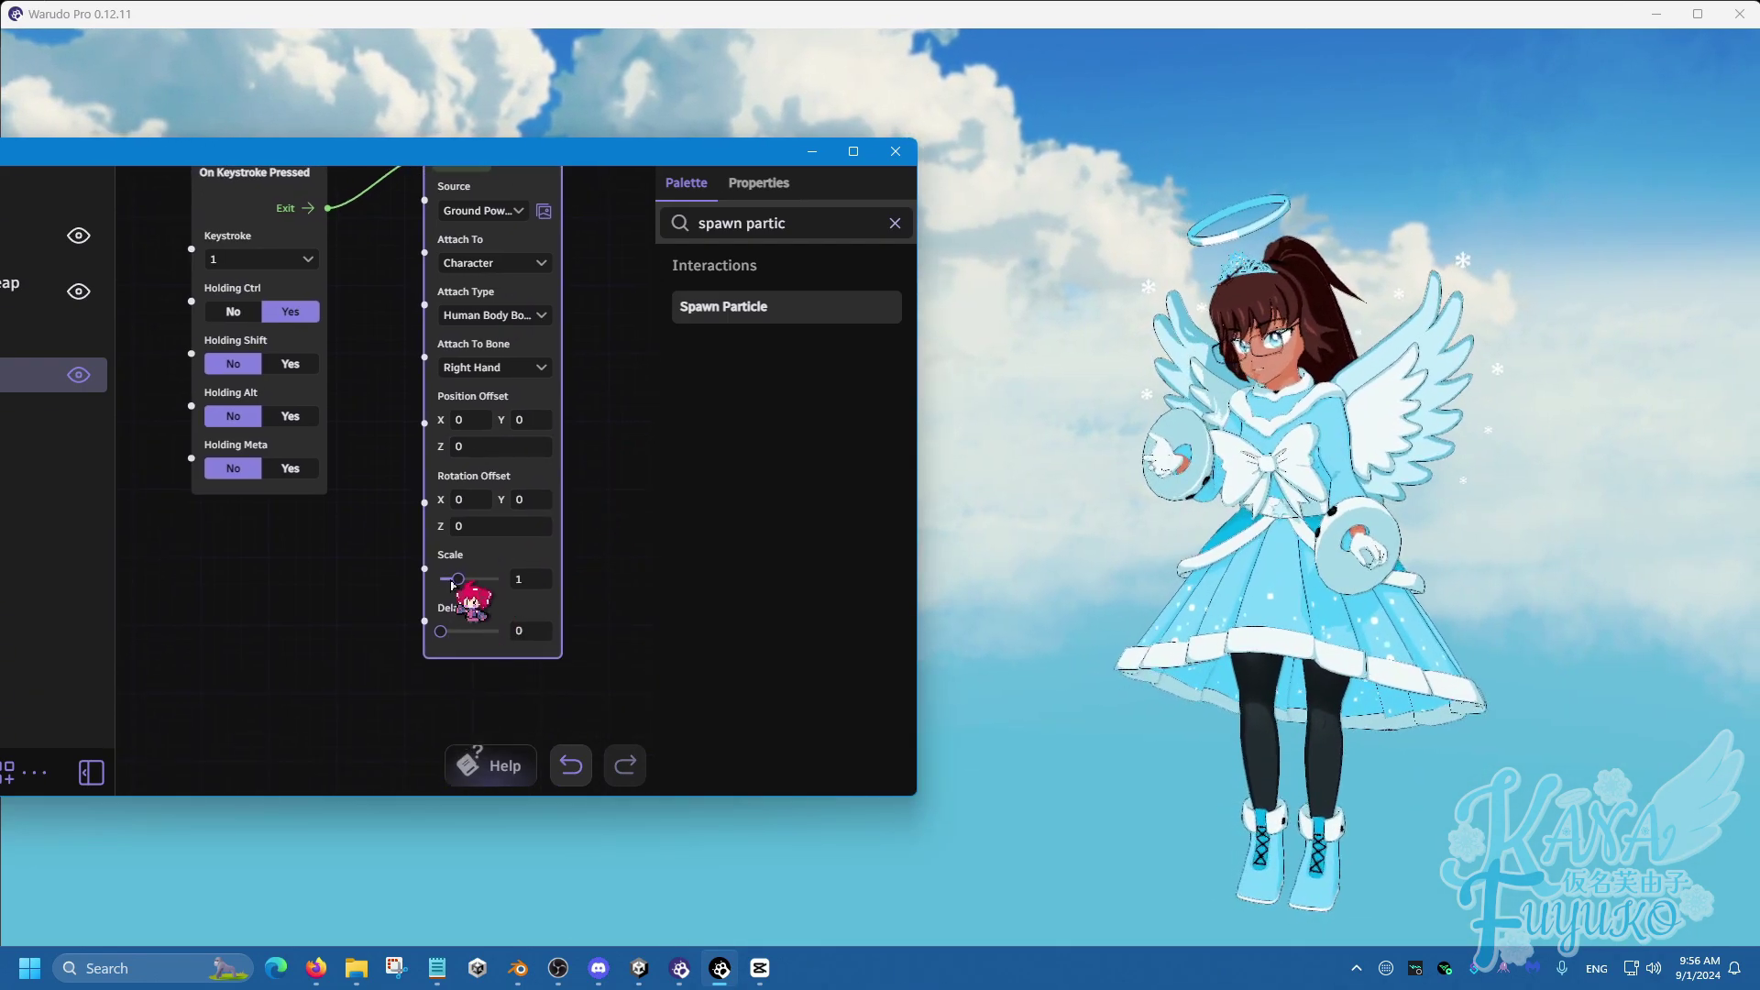
pyautogui.scroll(1, 614, 468)
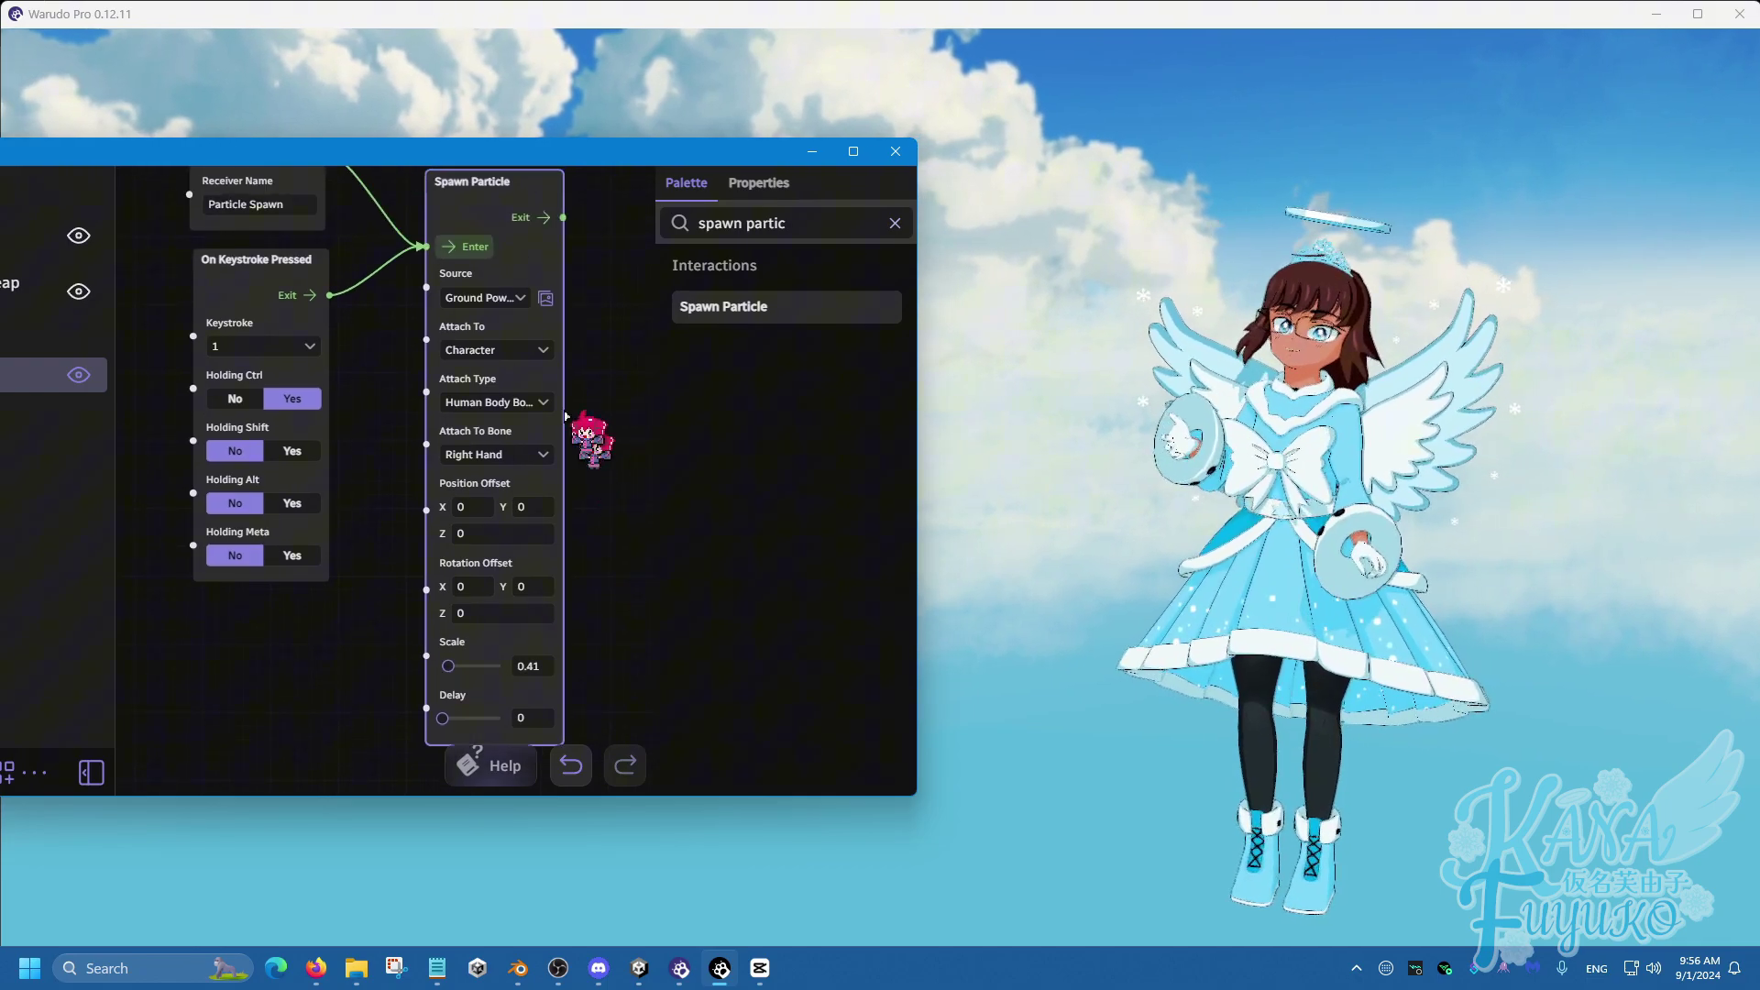
pyautogui.click(472, 259)
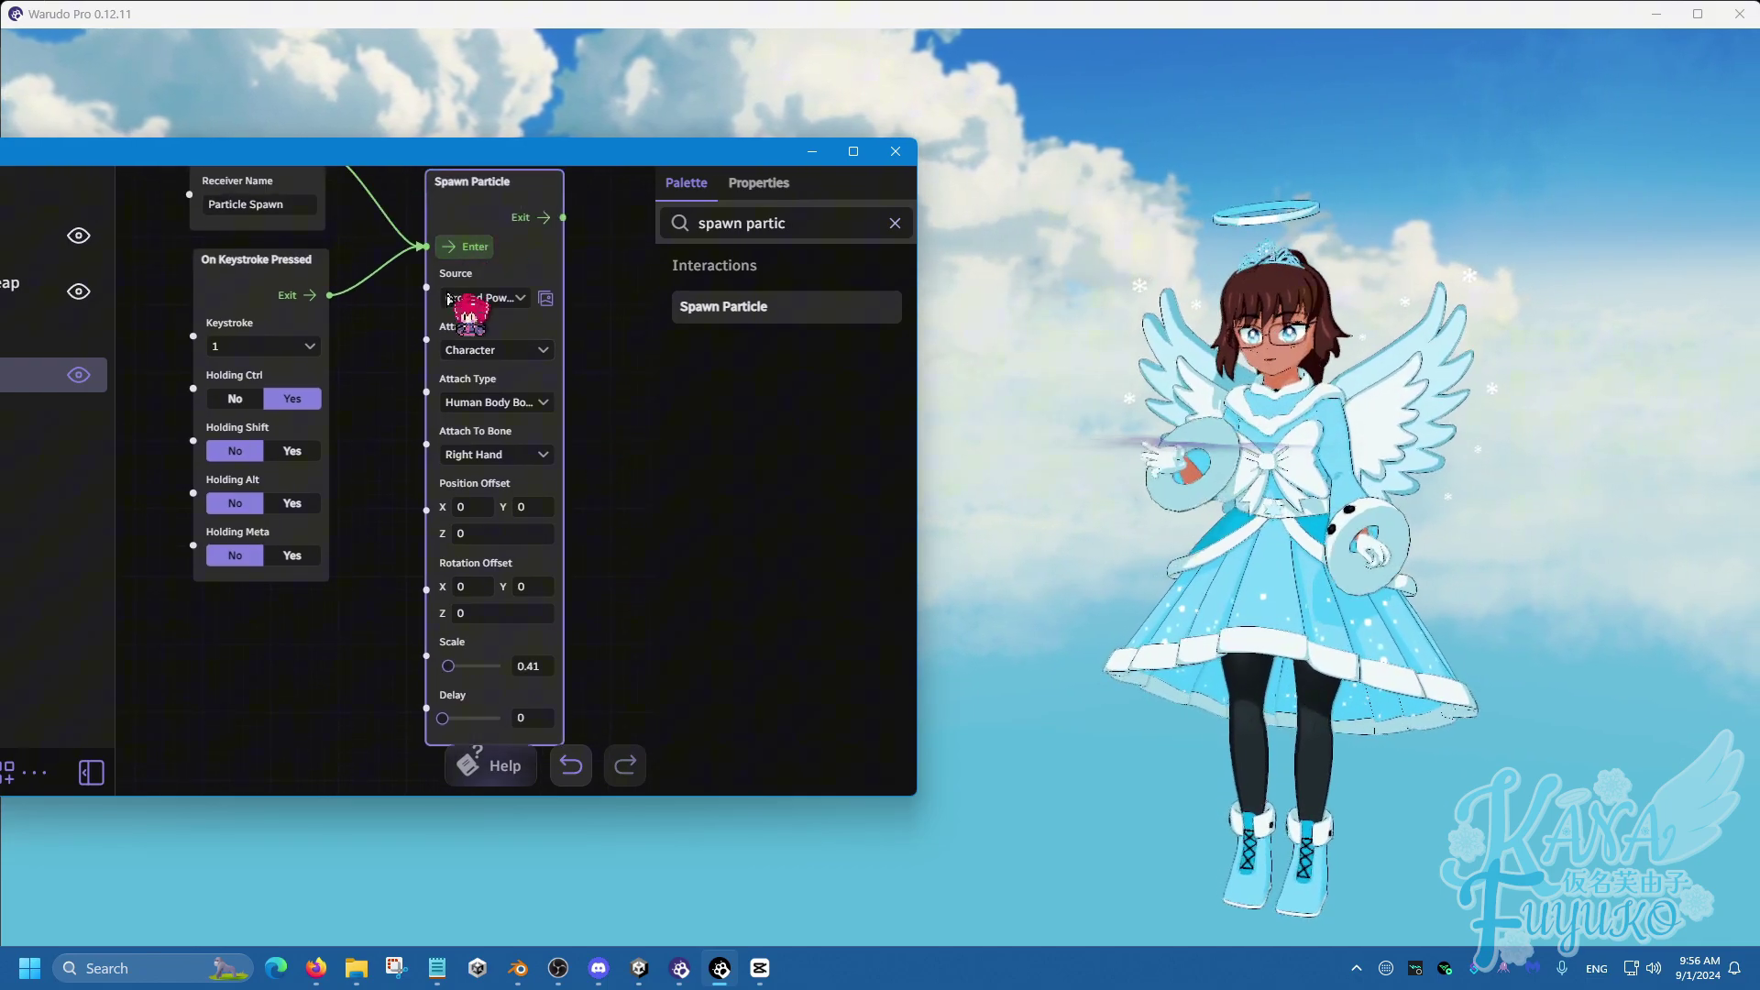
# Switch the source to Ground Power Impact Air 02 and spawn several icy bursts at the hand
pyautogui.click(545, 297)
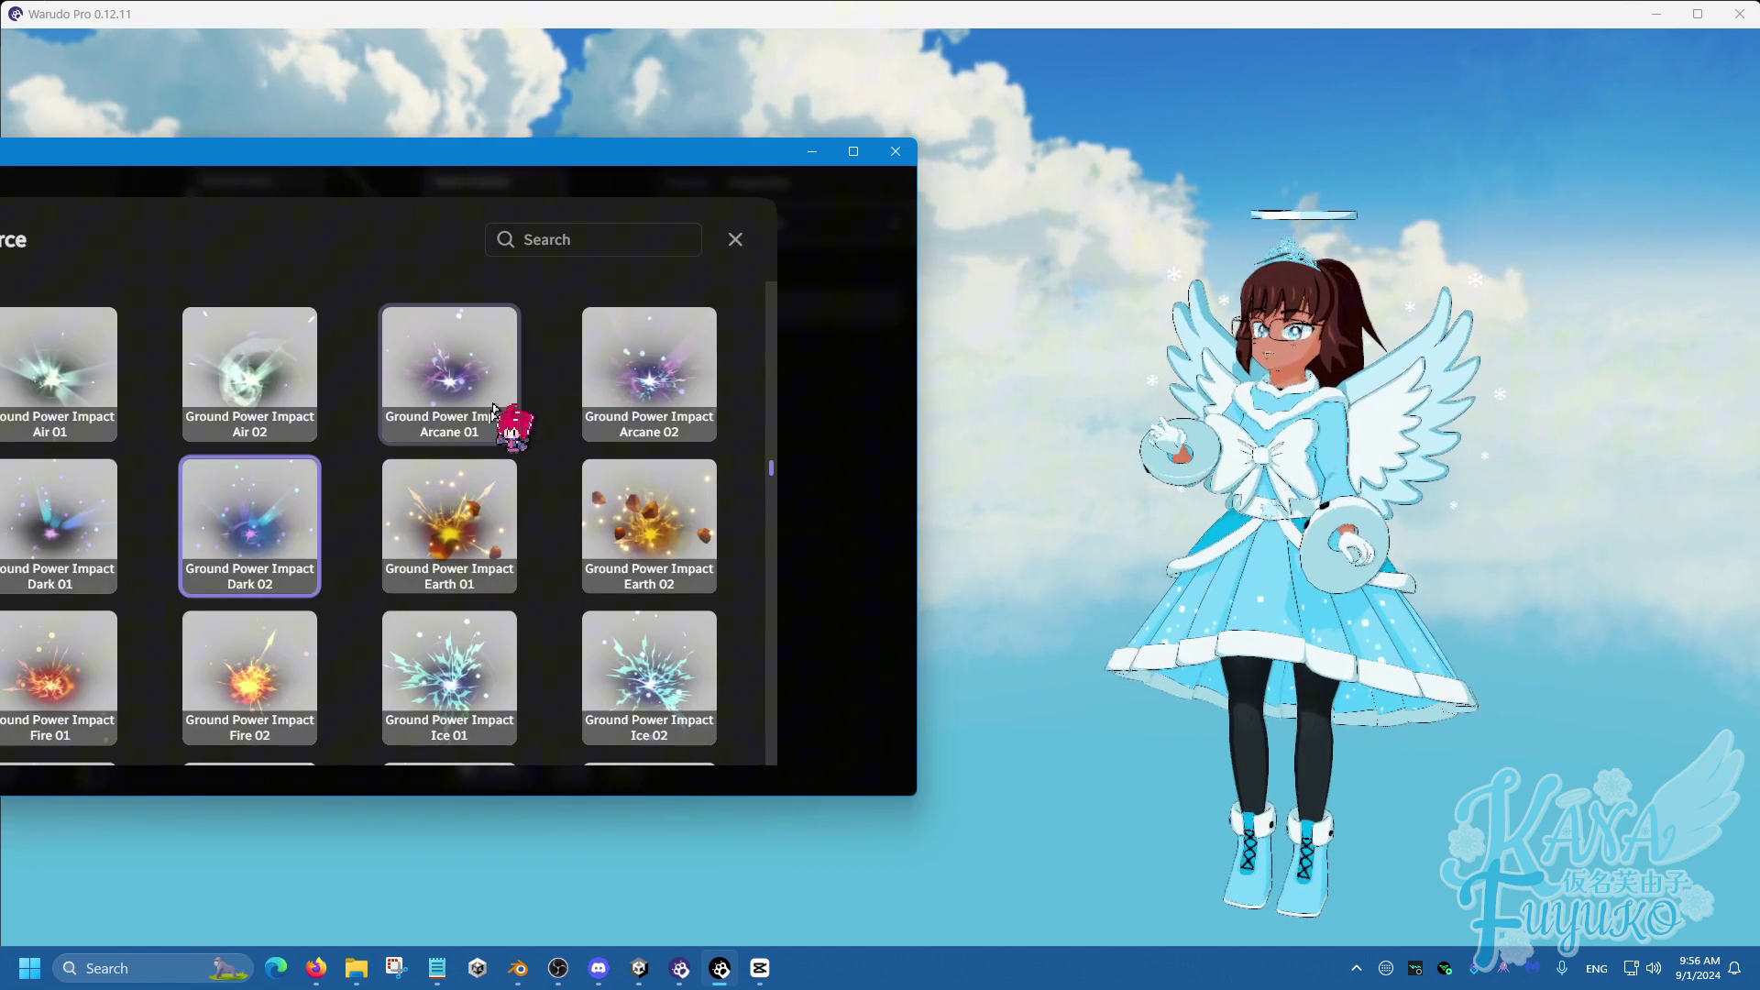
pyautogui.click(252, 376)
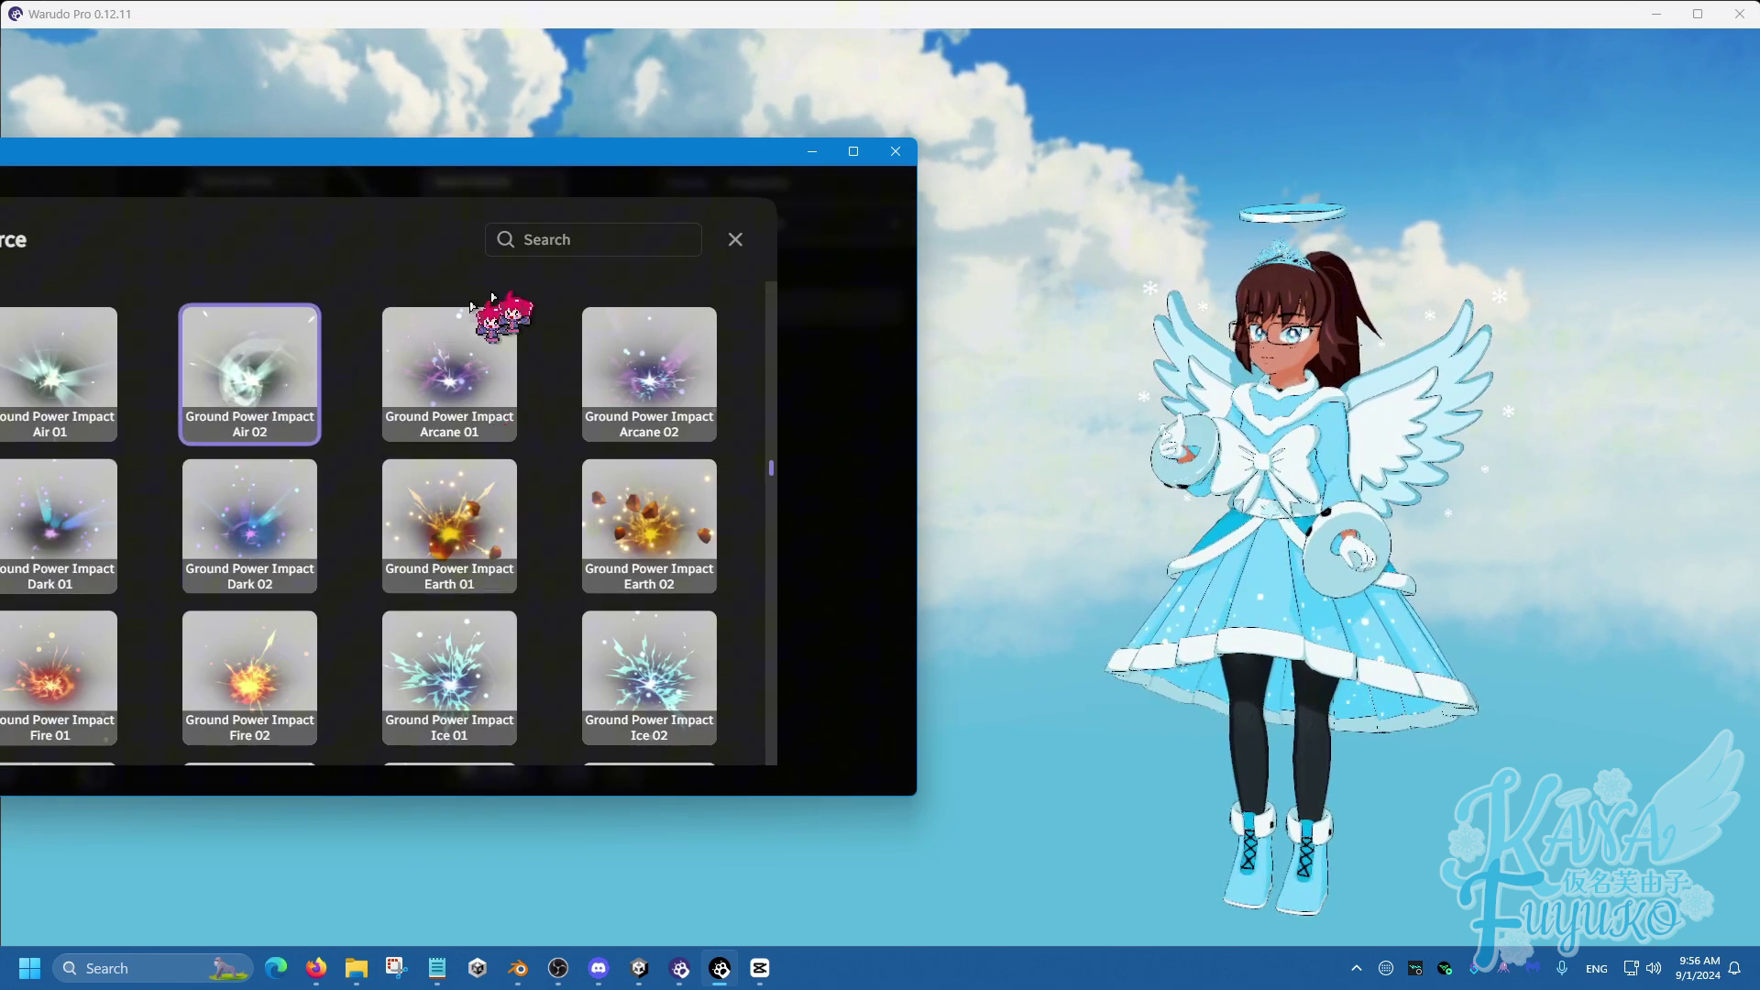
pyautogui.click(735, 240)
pyautogui.click(463, 247)
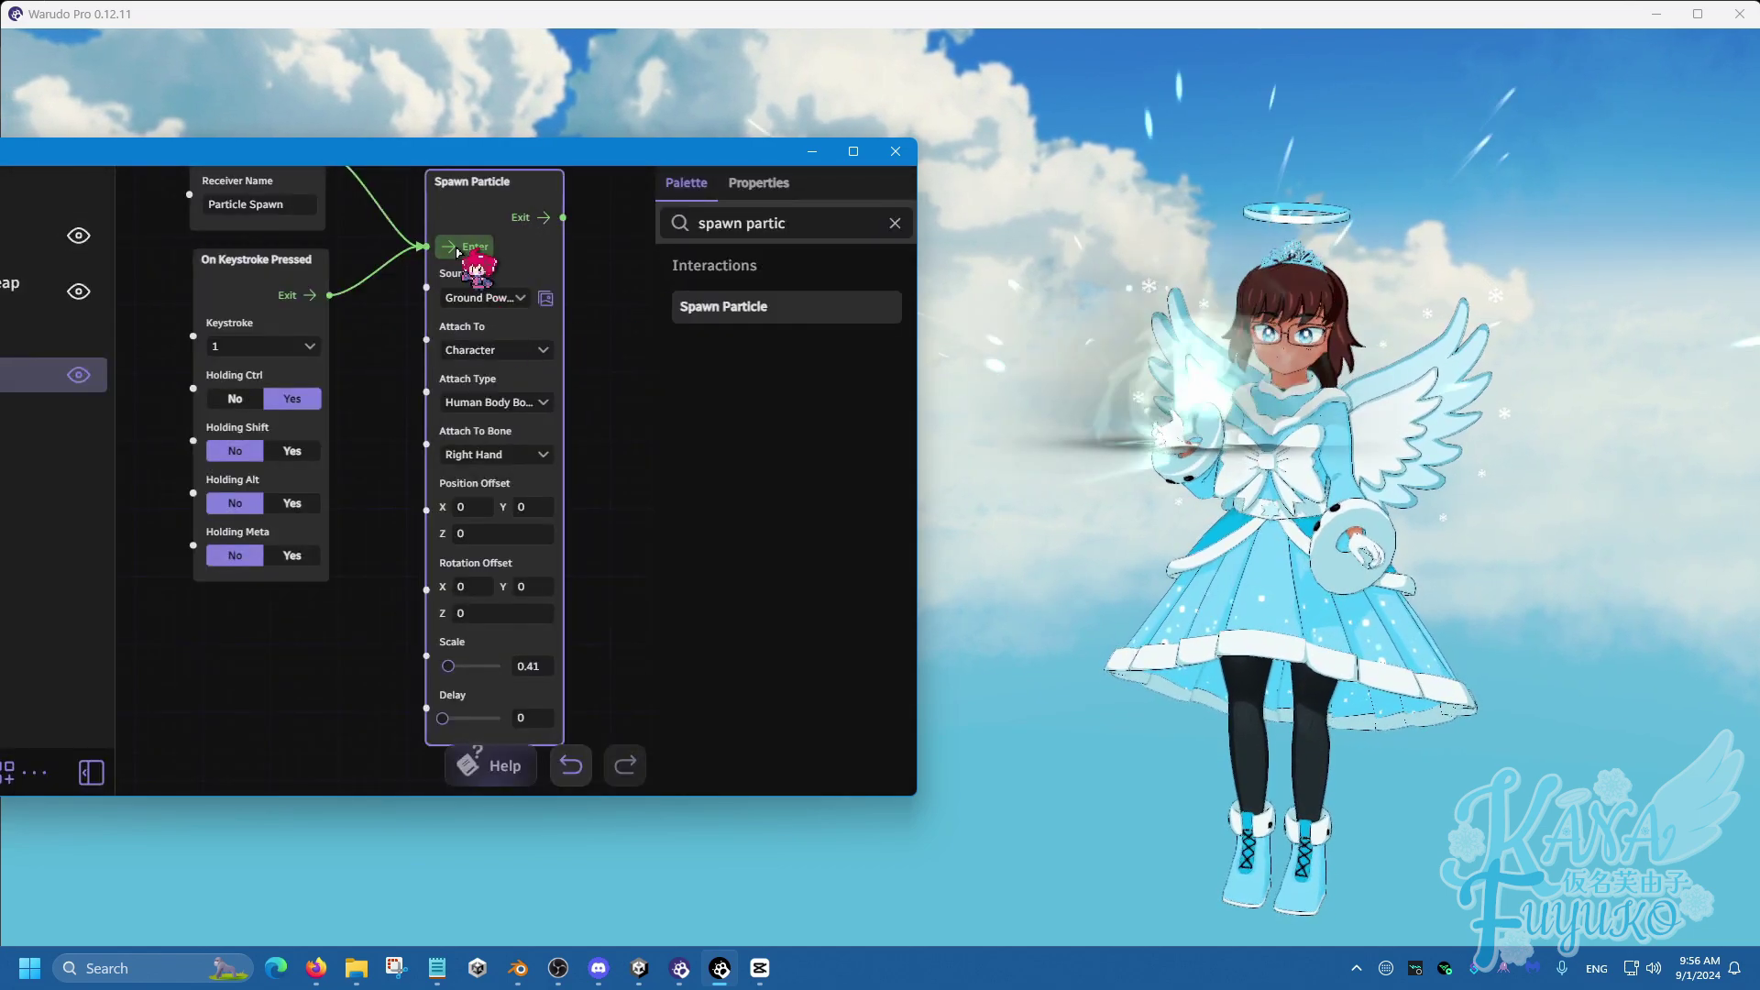
pyautogui.click(463, 247)
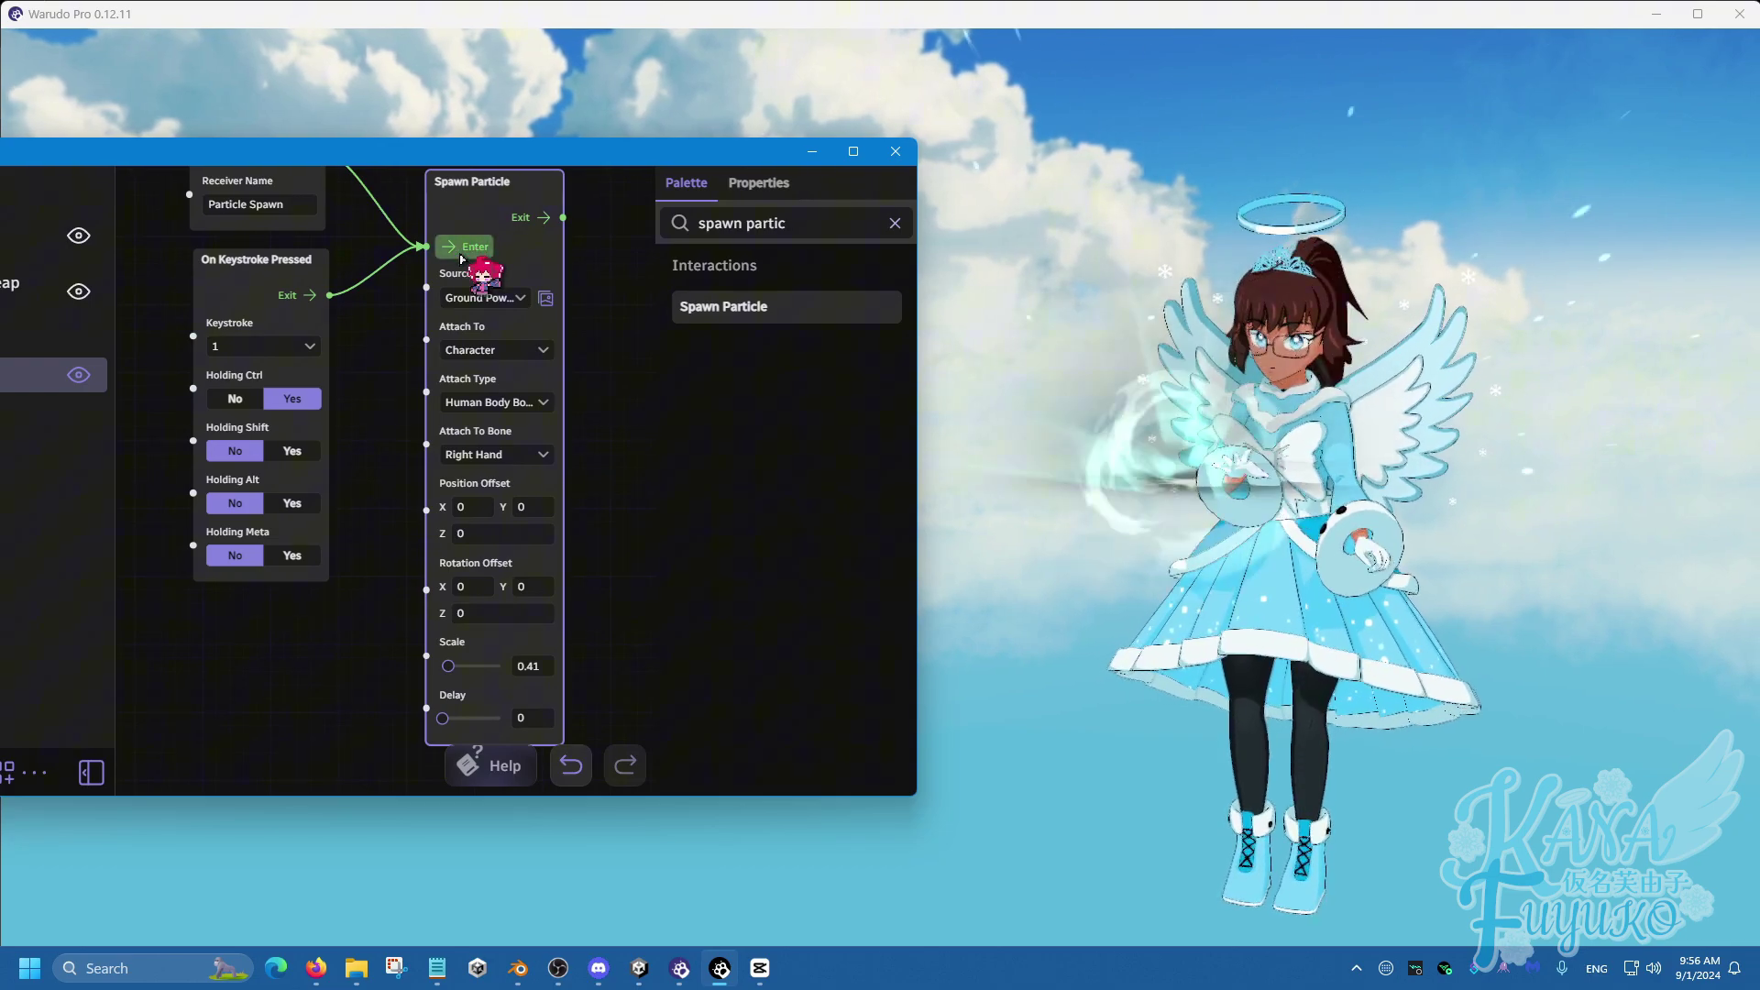
pyautogui.click(463, 247)
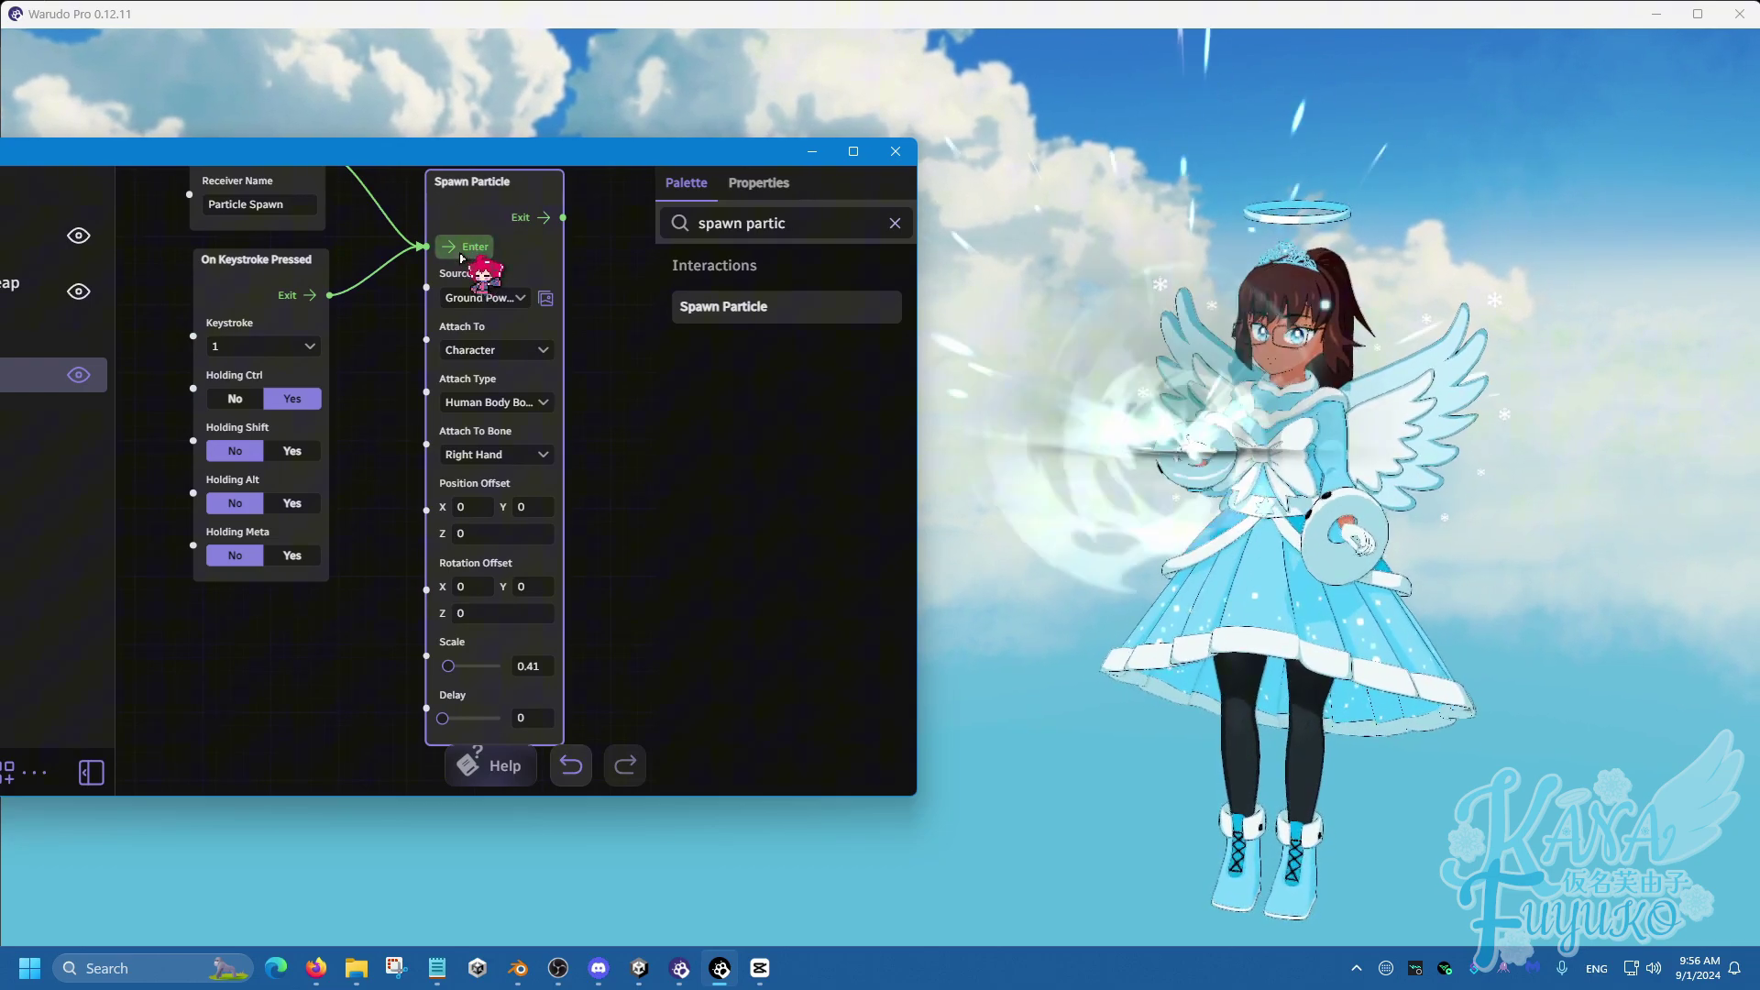
pyautogui.click(463, 247)
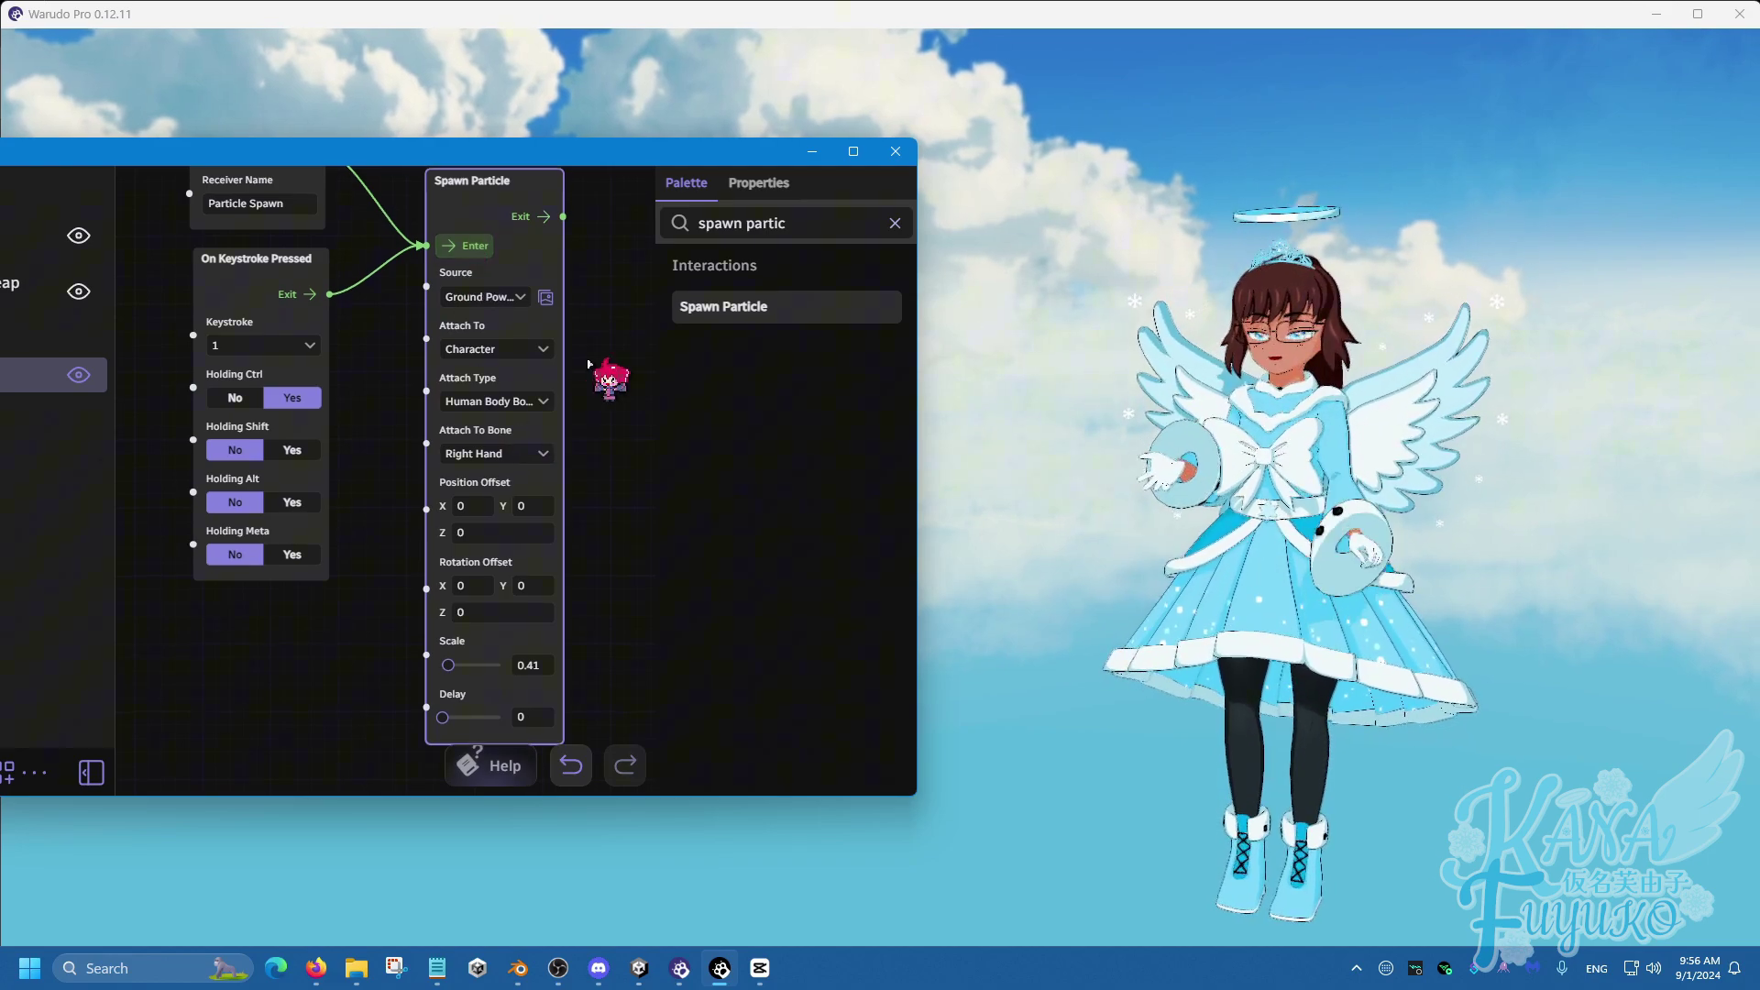
# Add a new Prop asset to the scene from the Assets list
pyautogui.moveTo(597, 375); pyautogui.dragTo(438, 398)
pyautogui.click(774, 224)
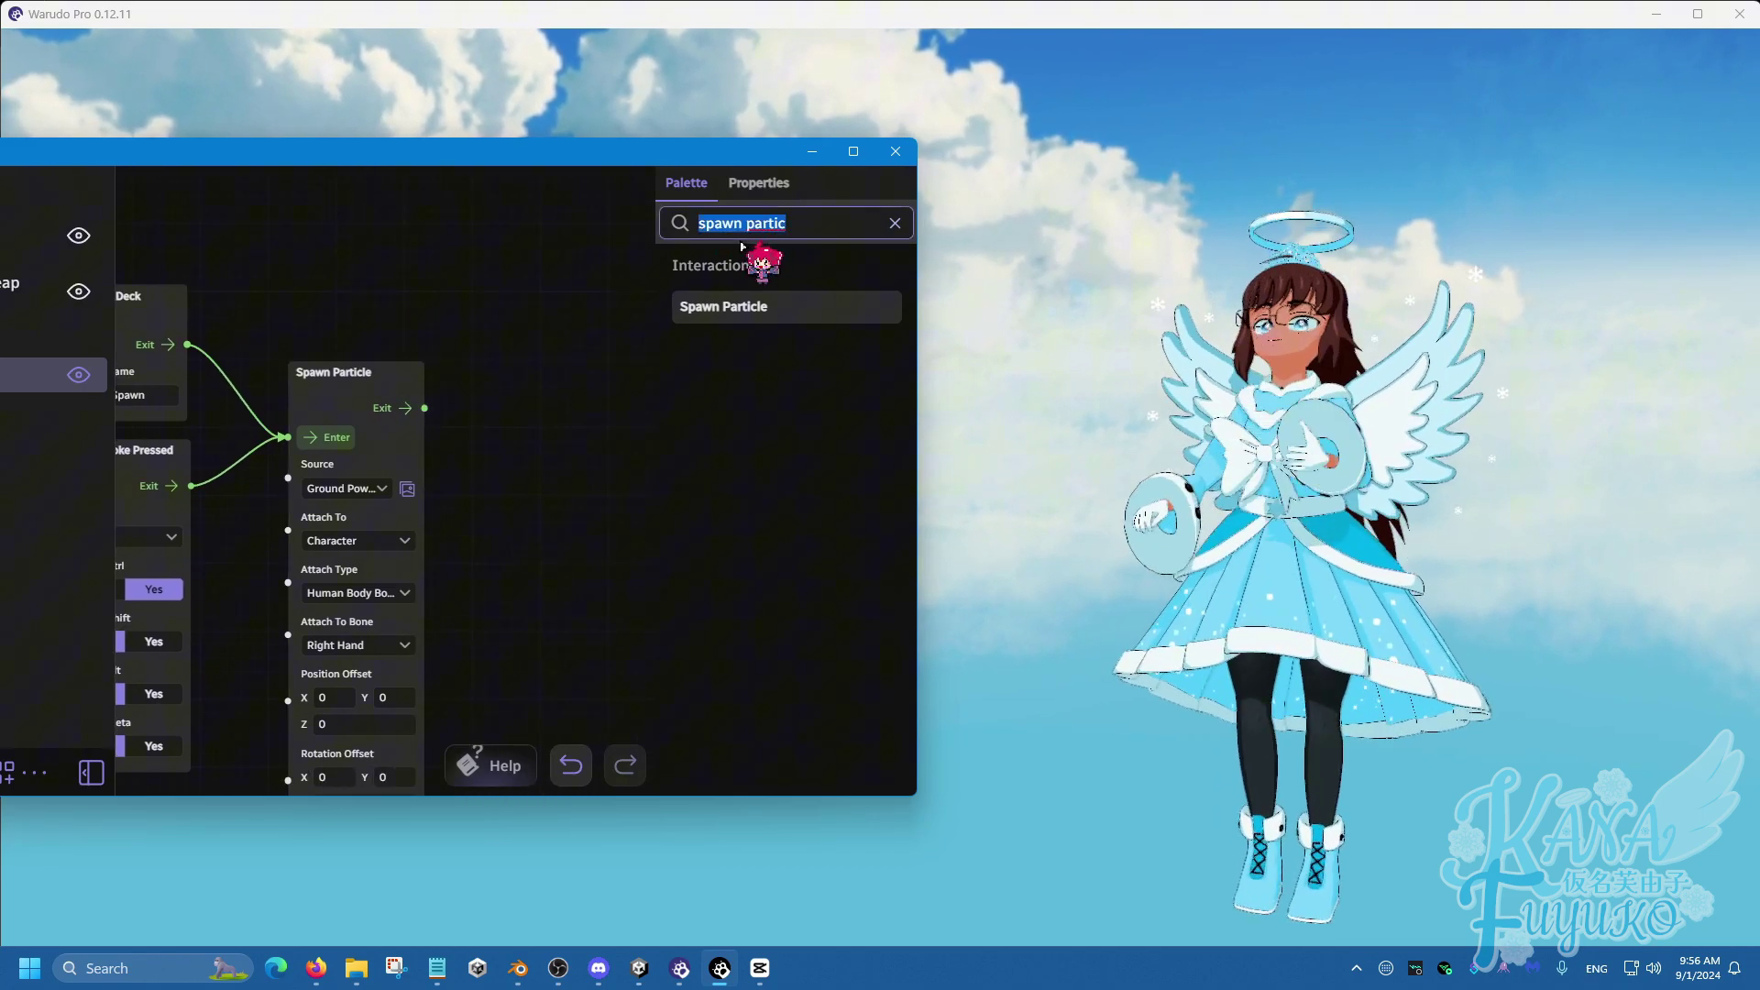
pyautogui.moveTo(638, 159); pyautogui.dragTo(882, 132)
pyautogui.click(59, 178)
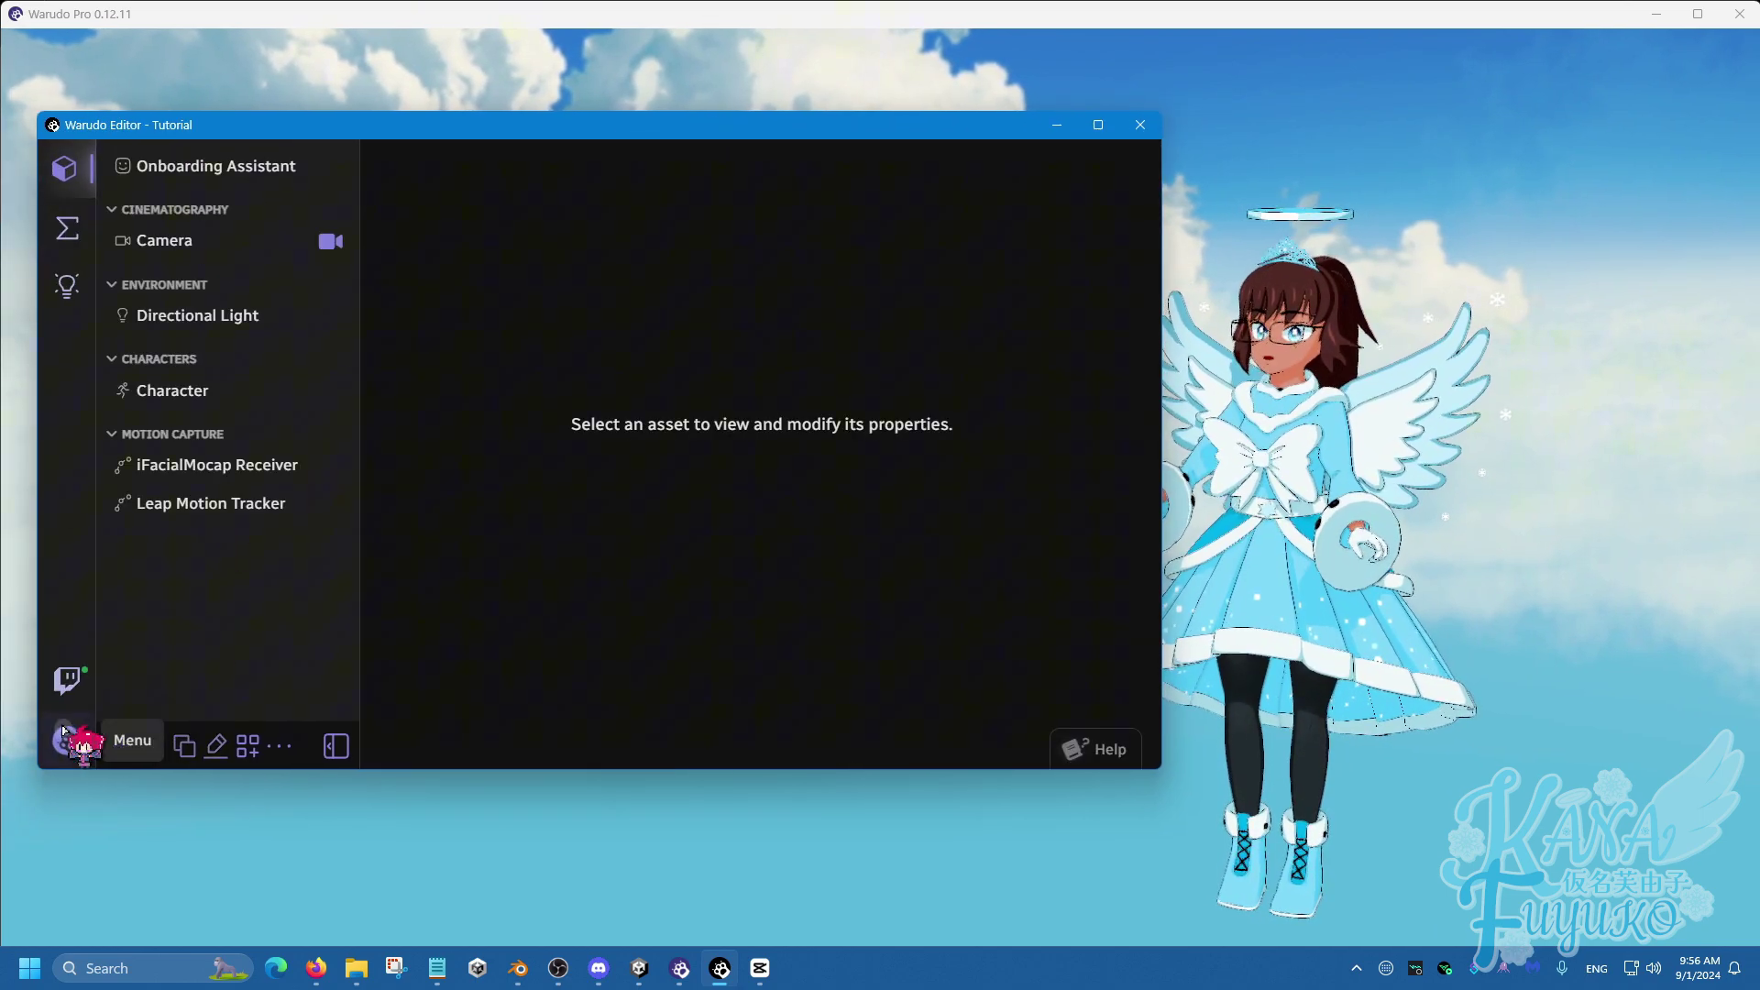
pyautogui.click(67, 739)
pyautogui.click(121, 747)
pyautogui.click(433, 543)
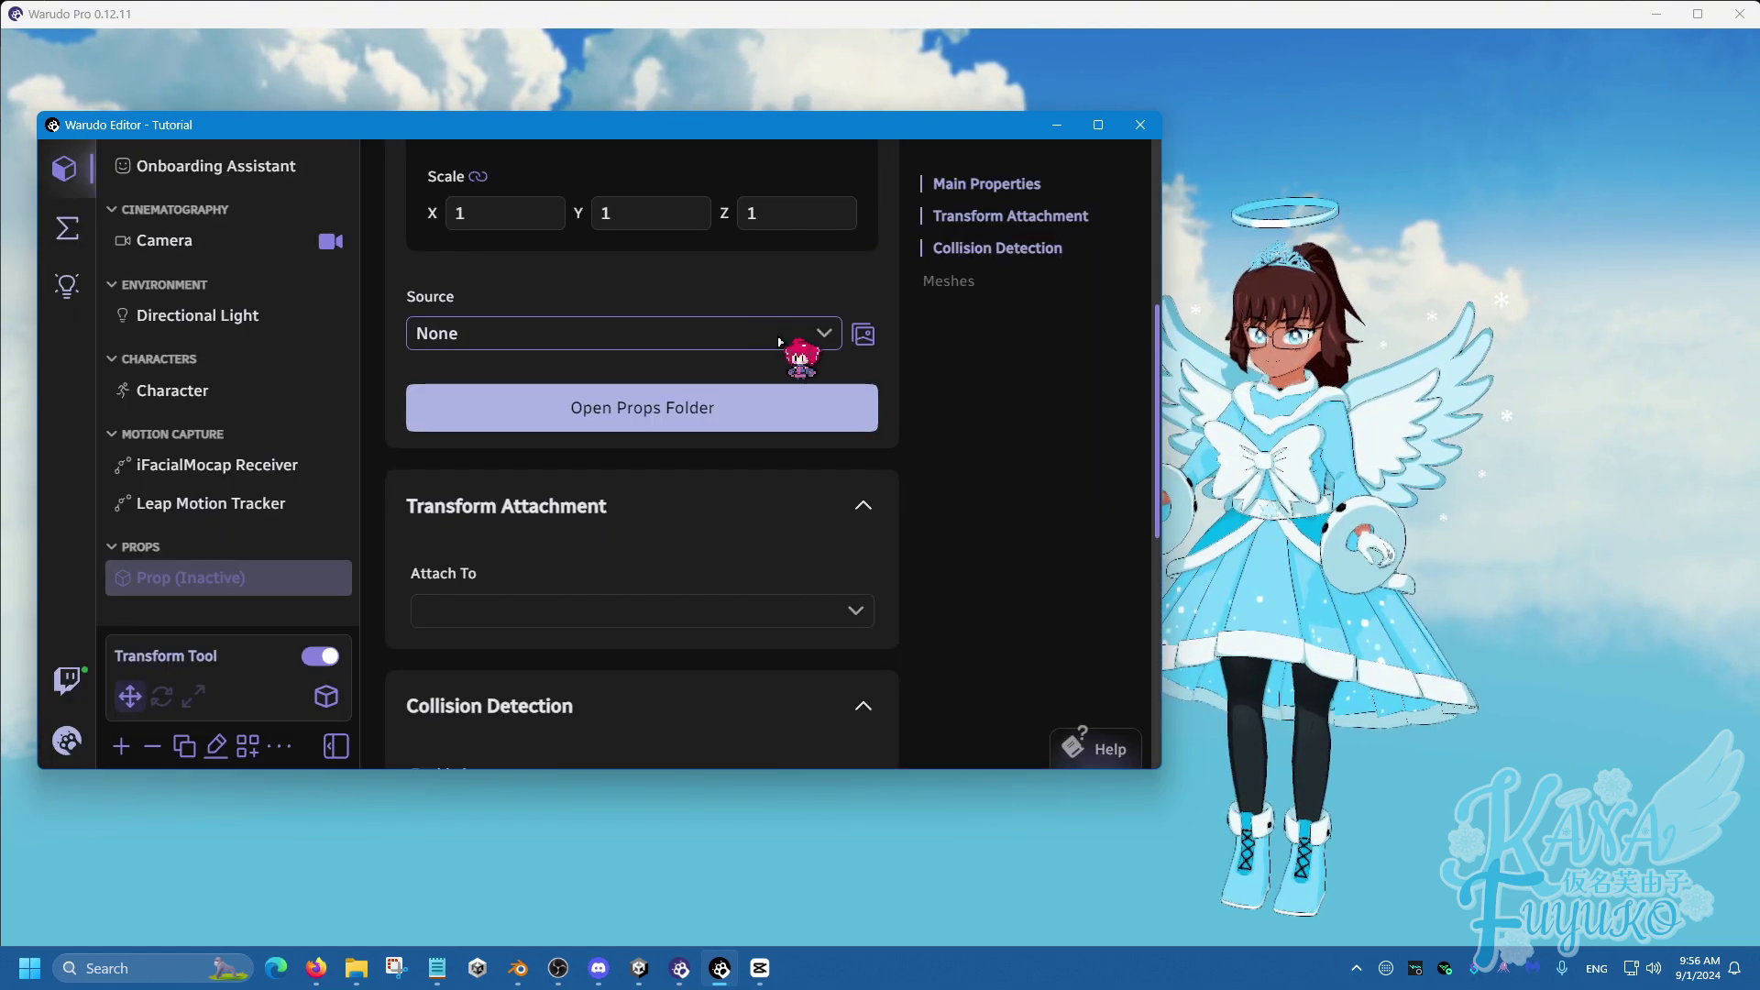
# Make the Prop the Assault 1 gun attached to the Character's Right Hand bone
pyautogui.click(807, 334)
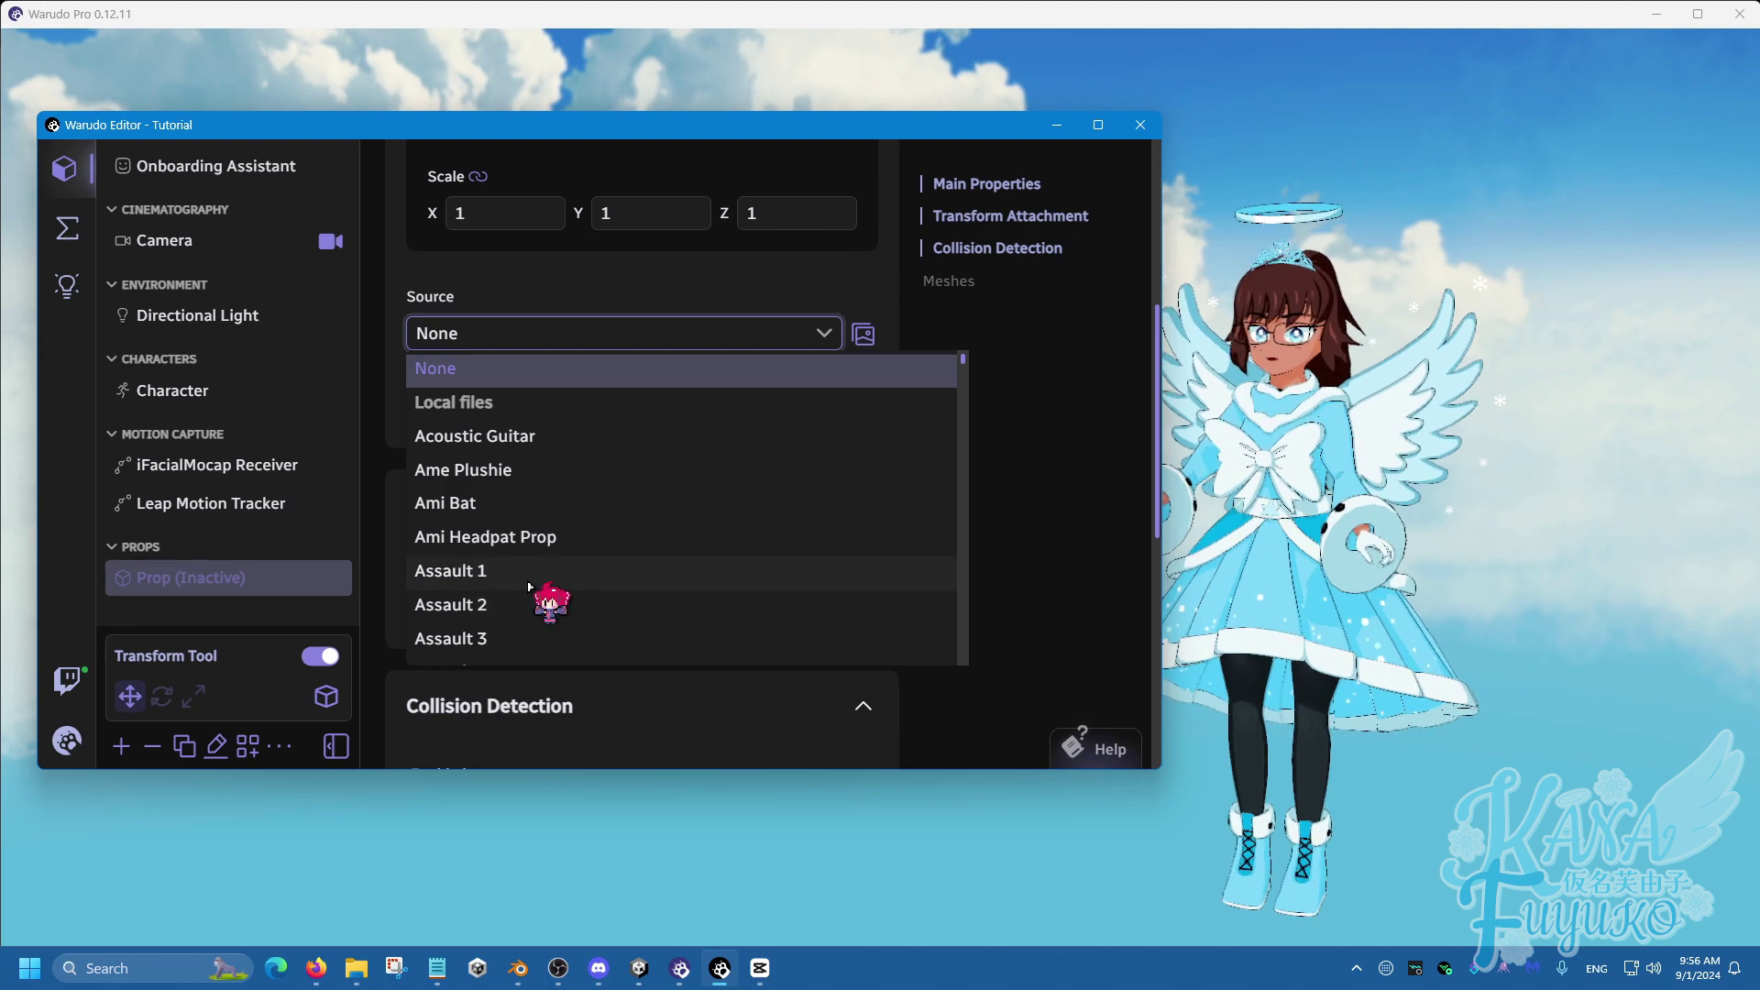
pyautogui.click(529, 572)
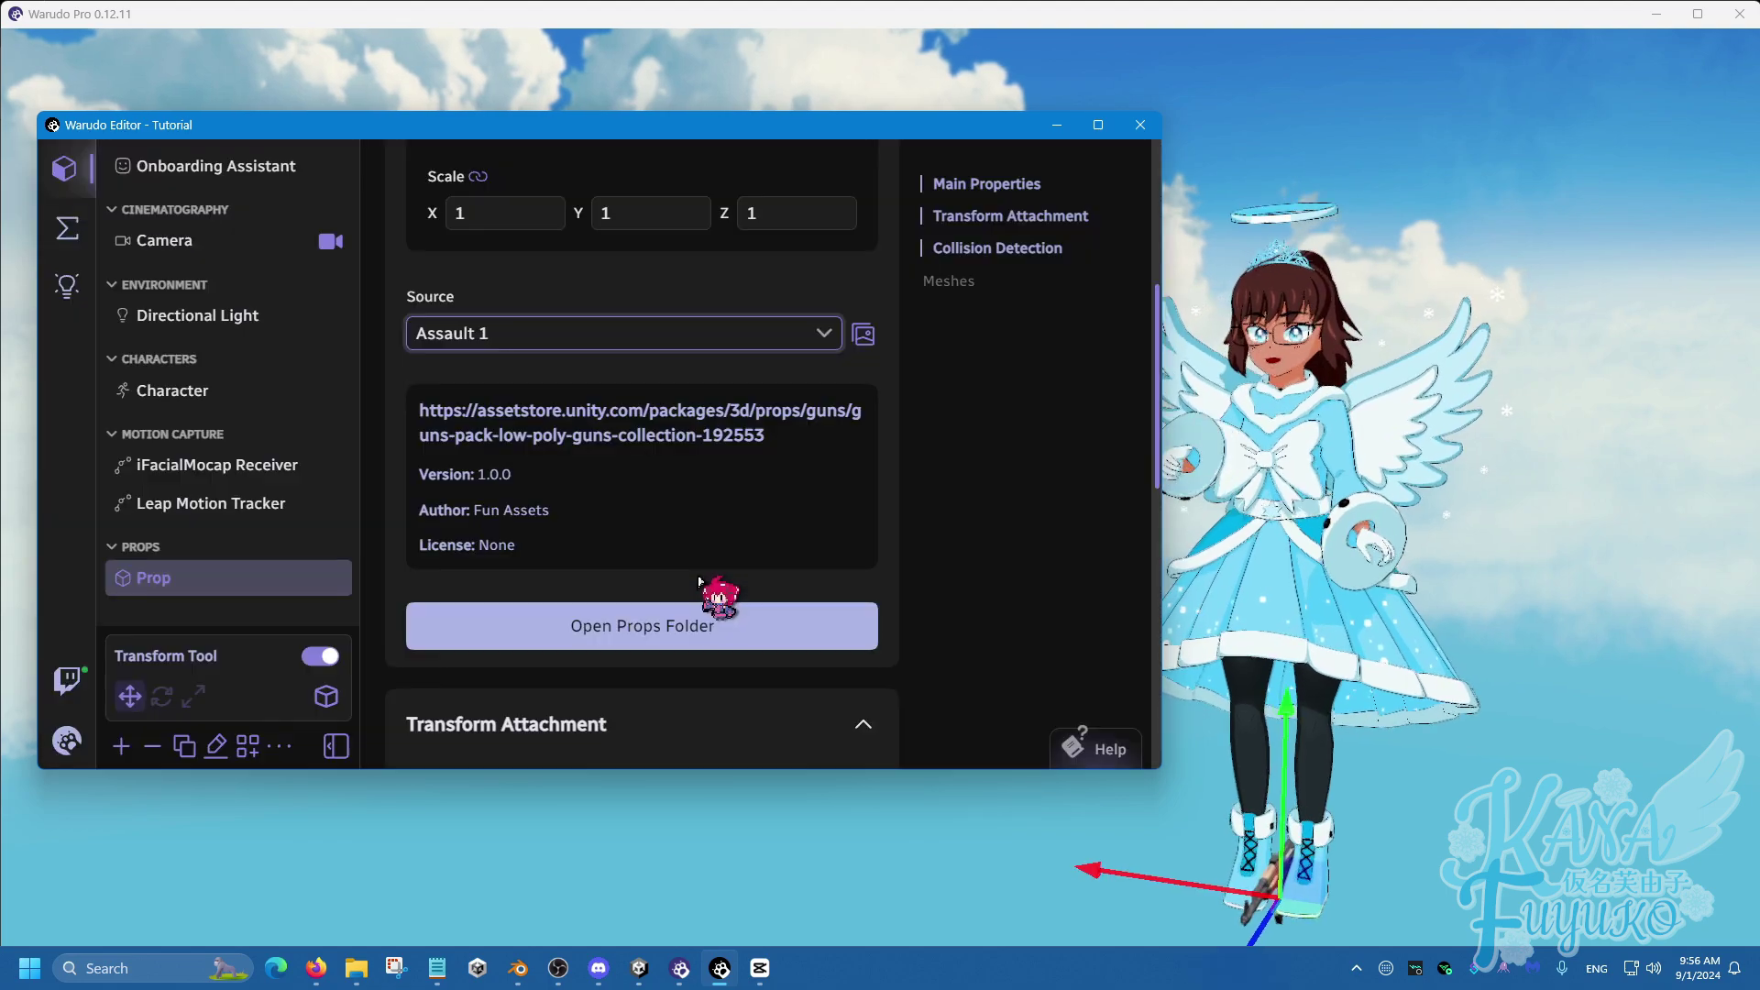
pyautogui.scroll(-5, 707, 569)
pyautogui.click(577, 410)
pyautogui.click(510, 532)
pyautogui.click(492, 606)
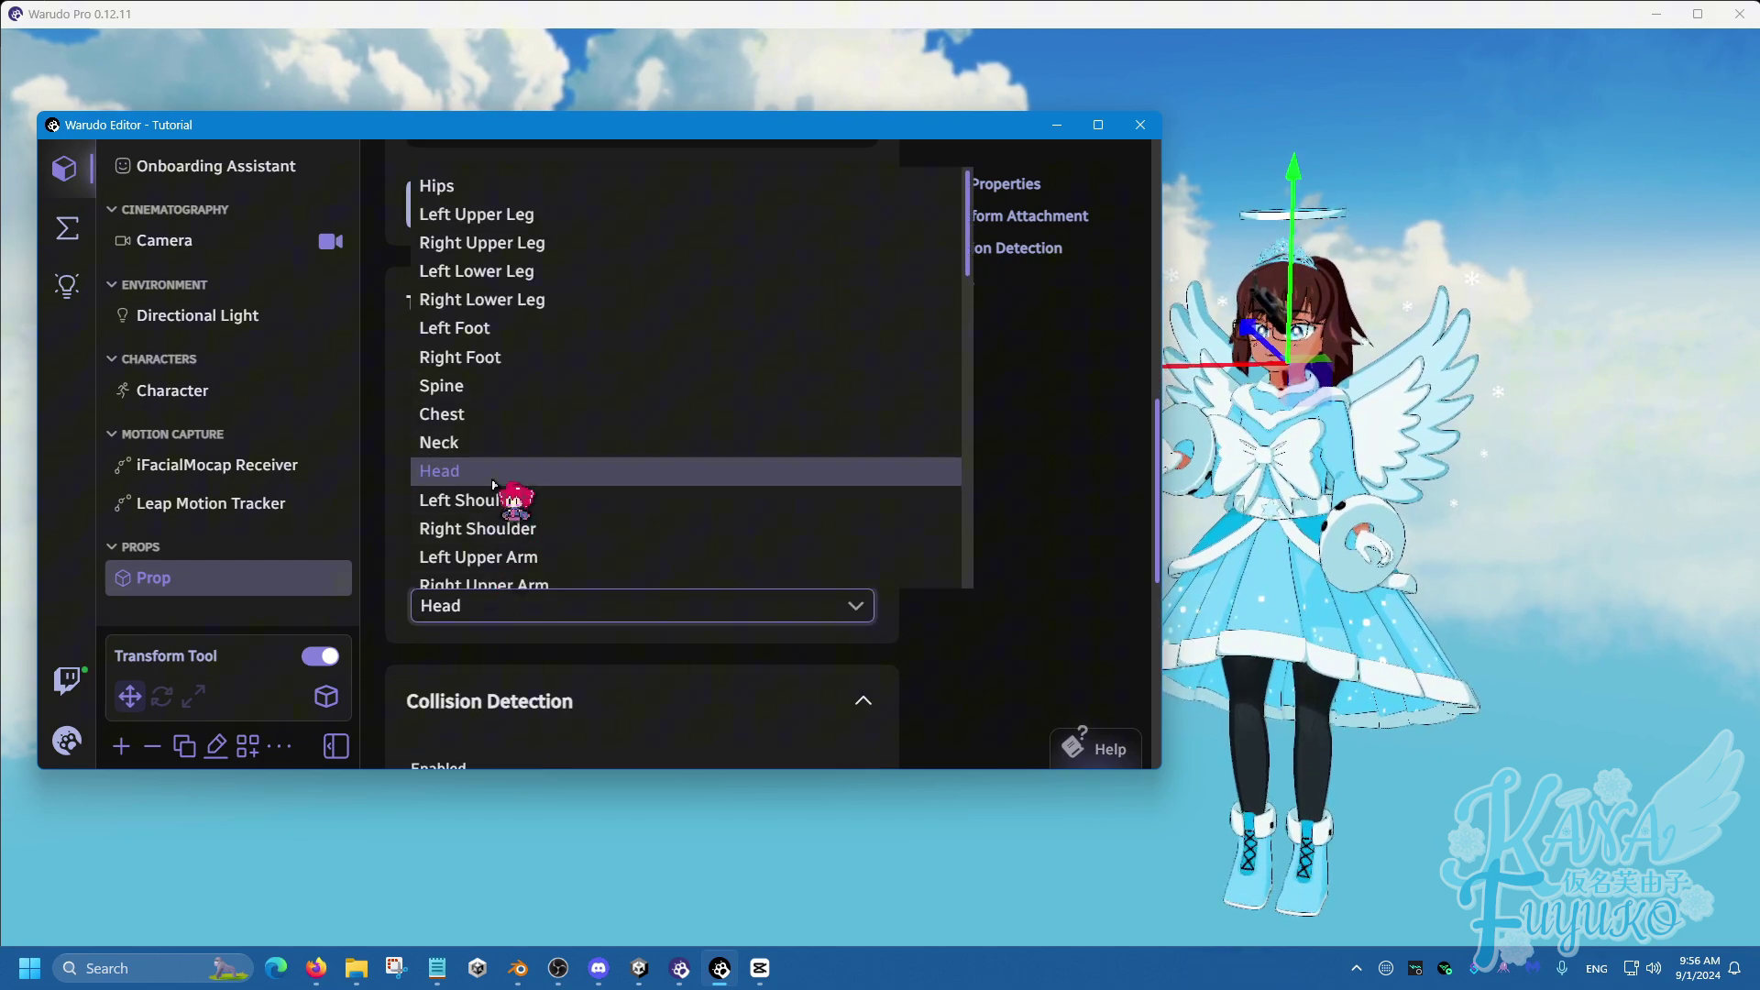
pyautogui.scroll(-3, 541, 496)
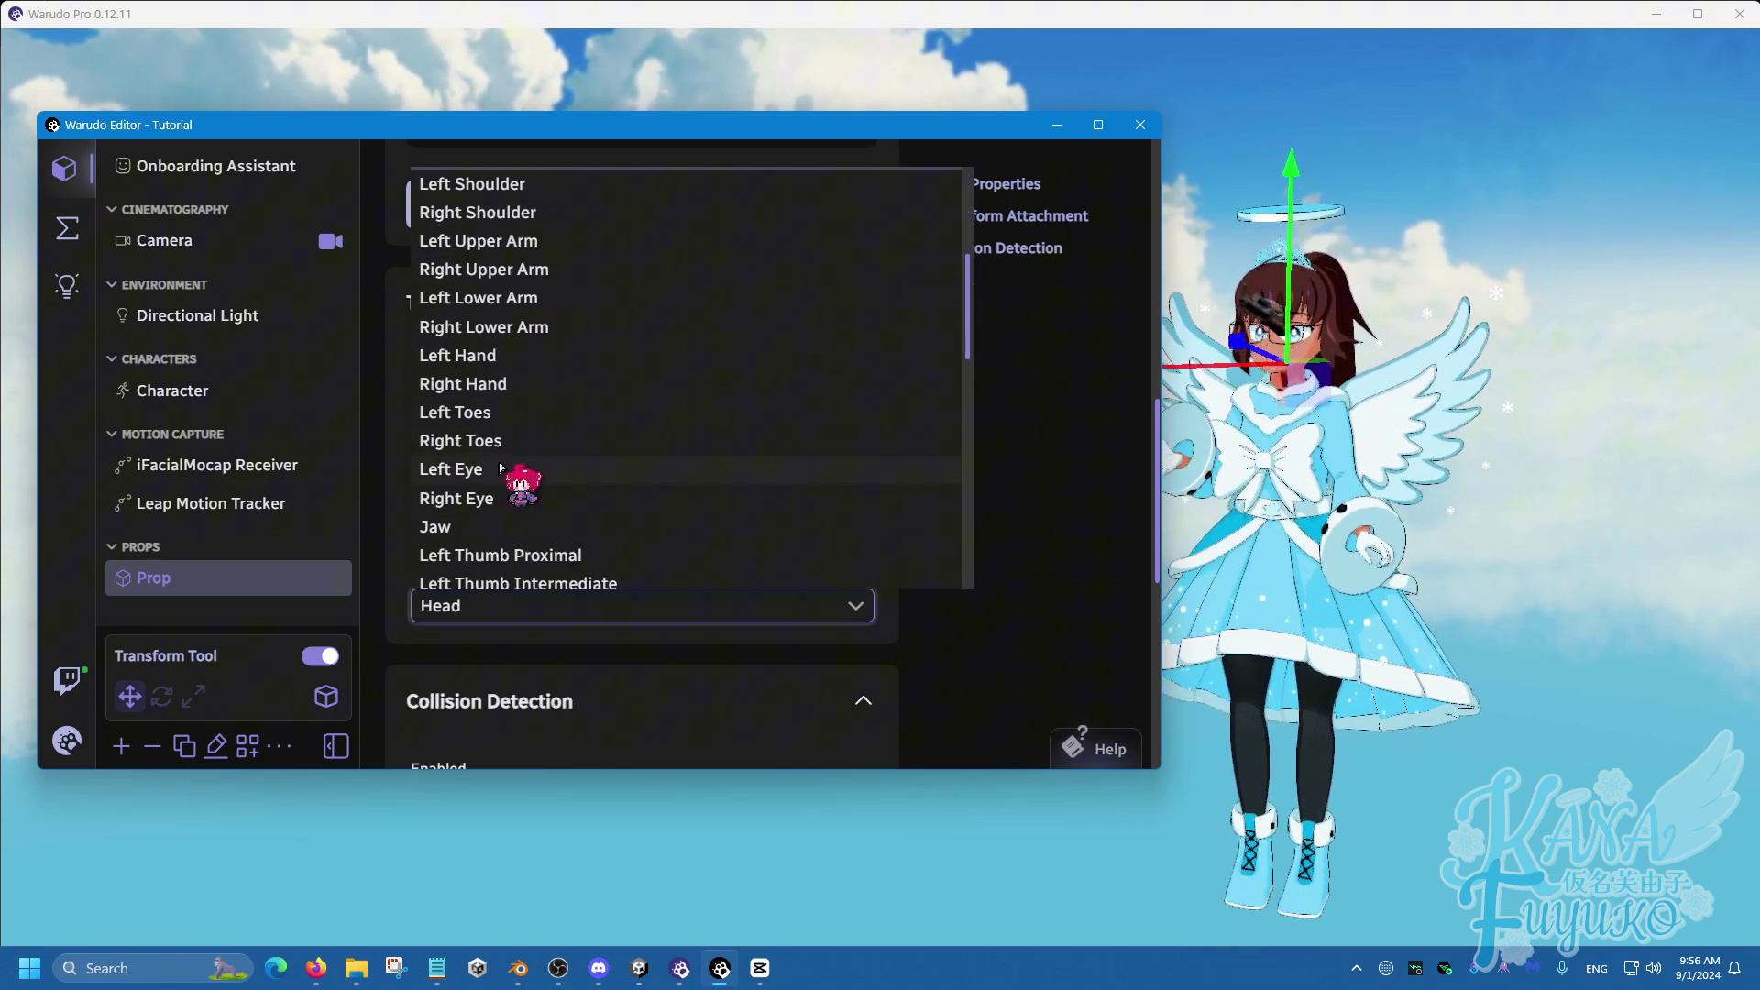
pyautogui.click(511, 385)
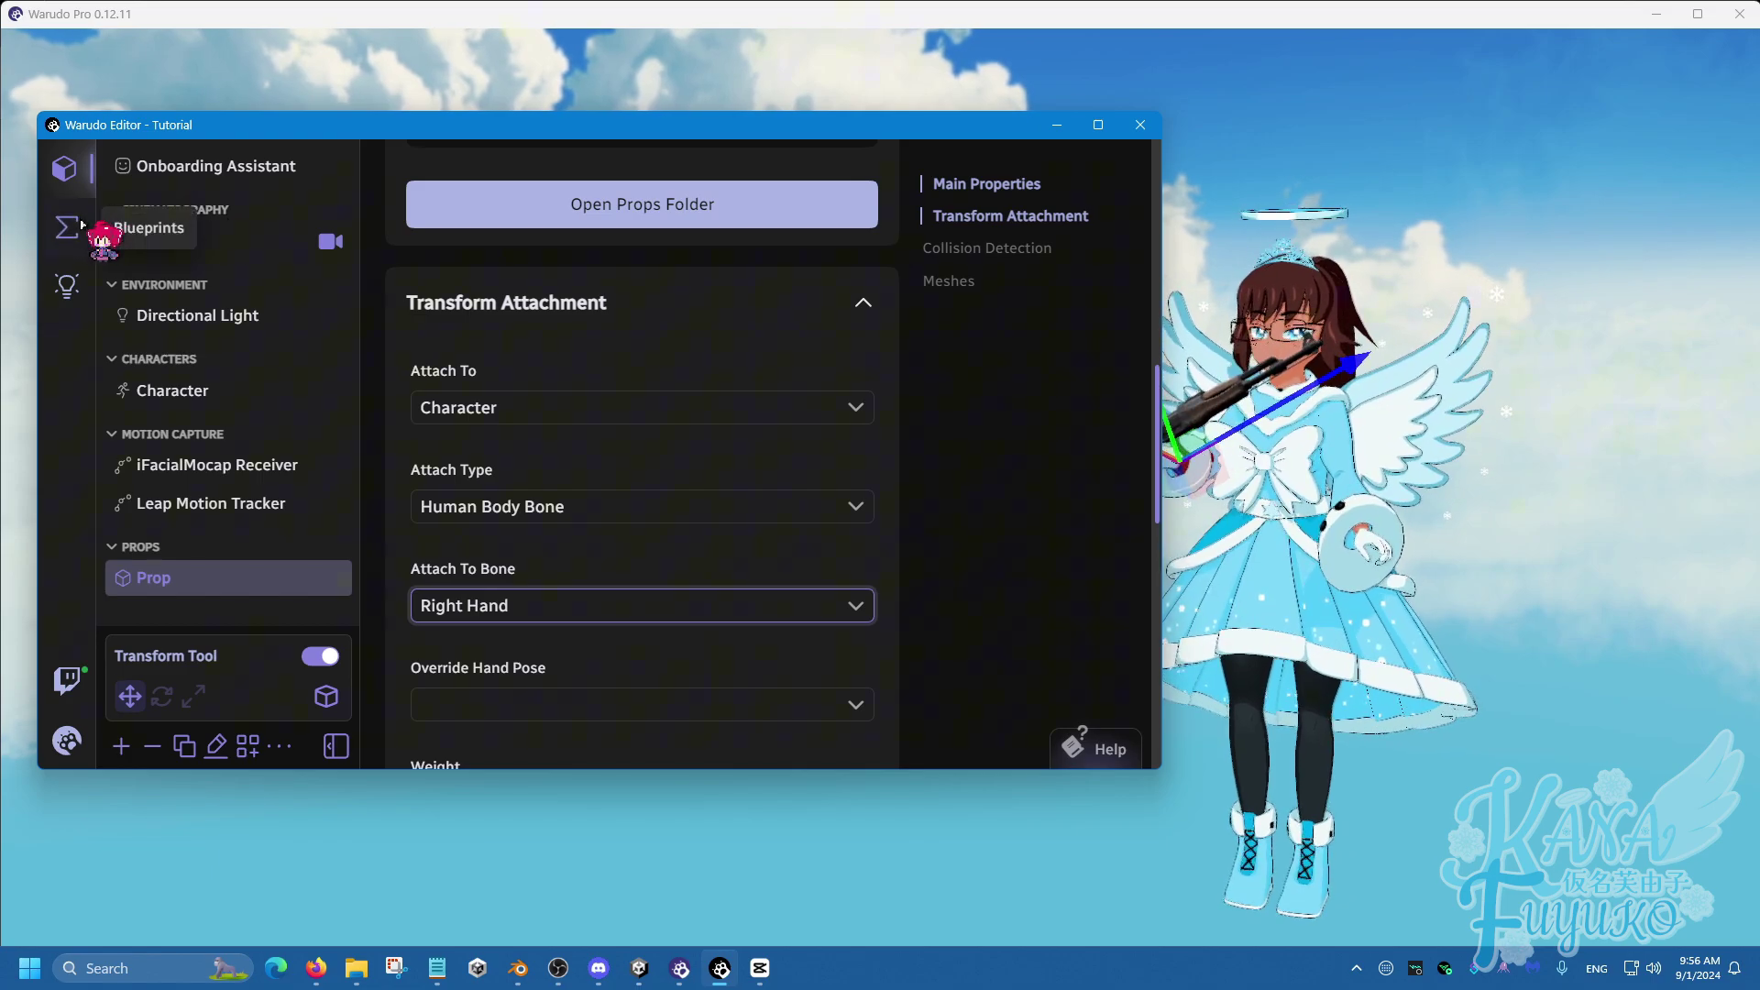
pyautogui.scroll(6, 679, 330)
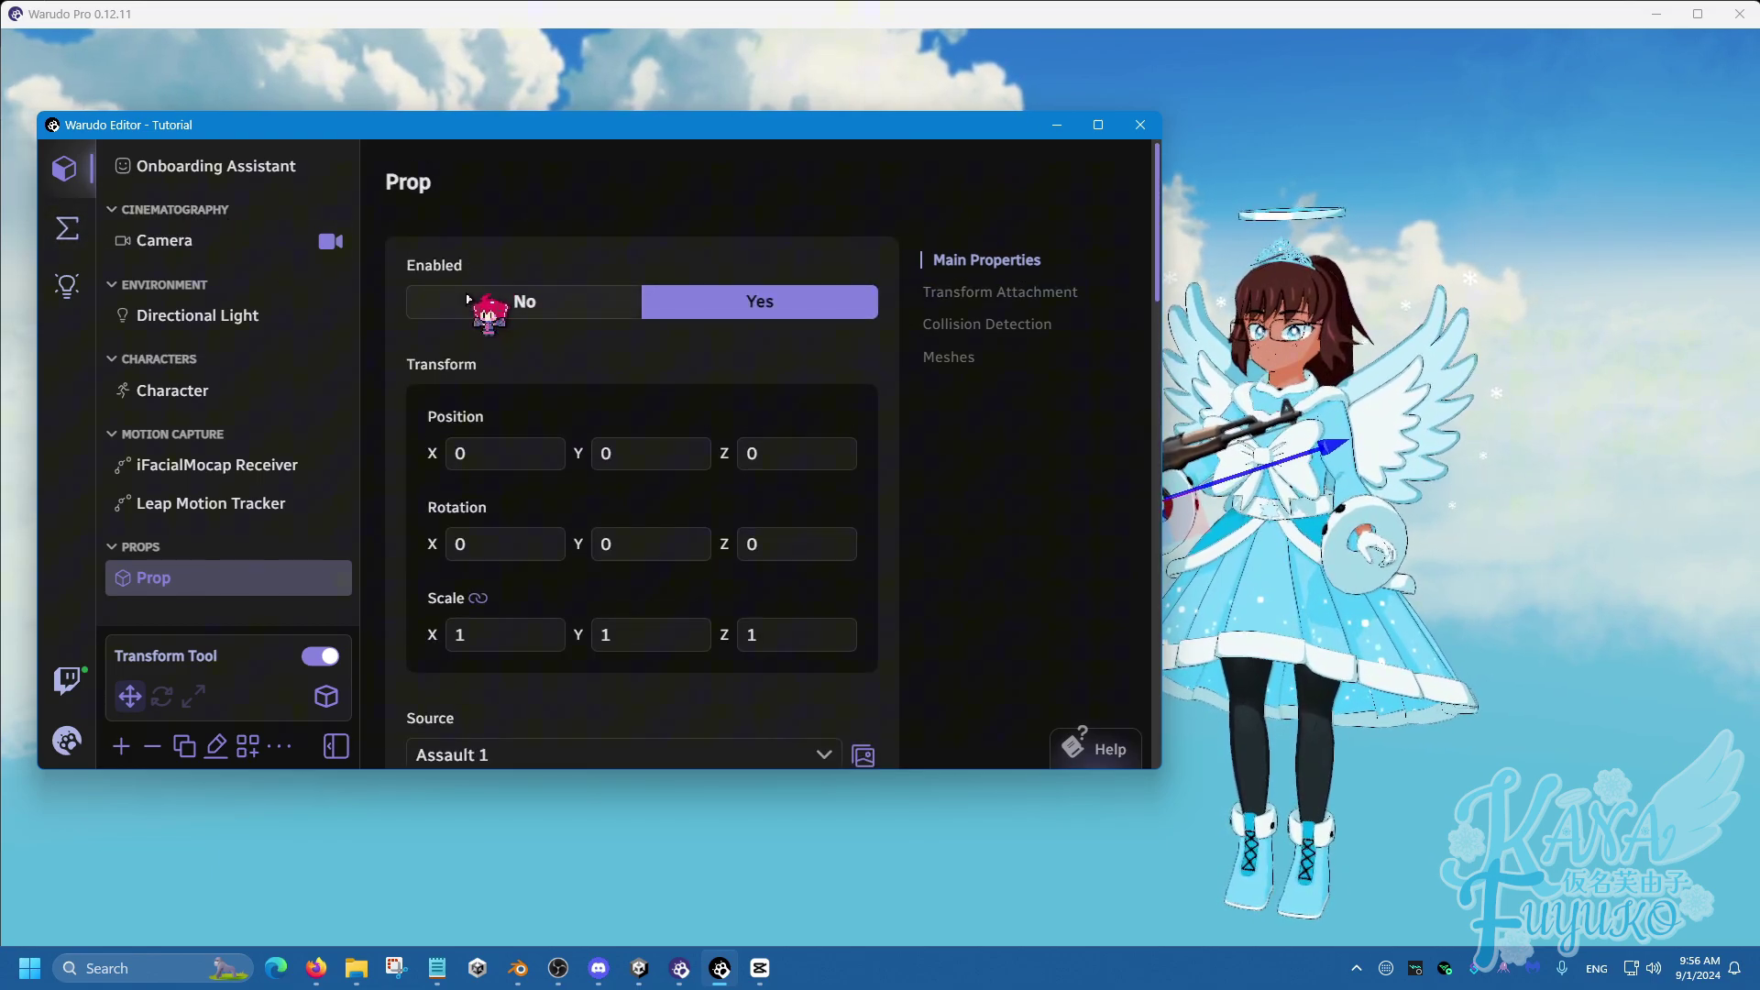
# Disable the Prop and add a Set Asset Property node to the Particle Spawner blueprint
pyautogui.click(476, 298)
pyautogui.click(66, 229)
pyautogui.click(971, 197)
pyautogui.write('set asset prop')
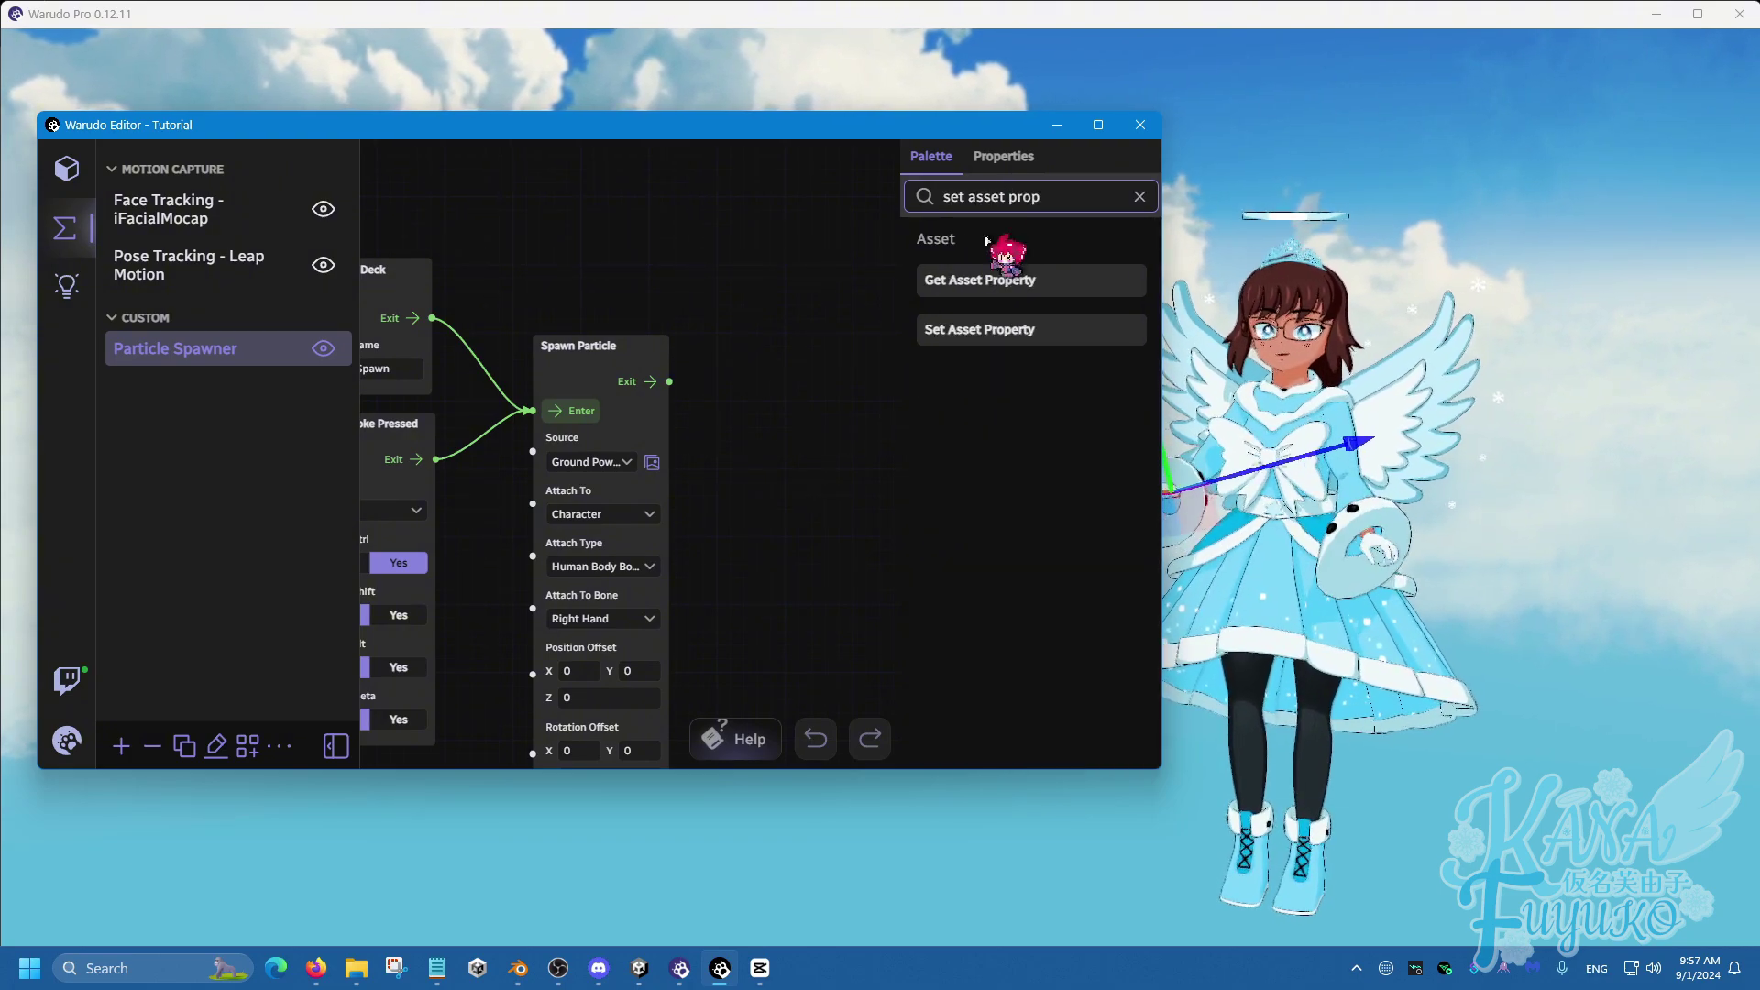
pyautogui.moveTo(979, 329); pyautogui.dragTo(739, 437)
# Chain it after Spawn Particle to toggle the Prop's Enabled, then test the particle and gun
pyautogui.click(791, 489)
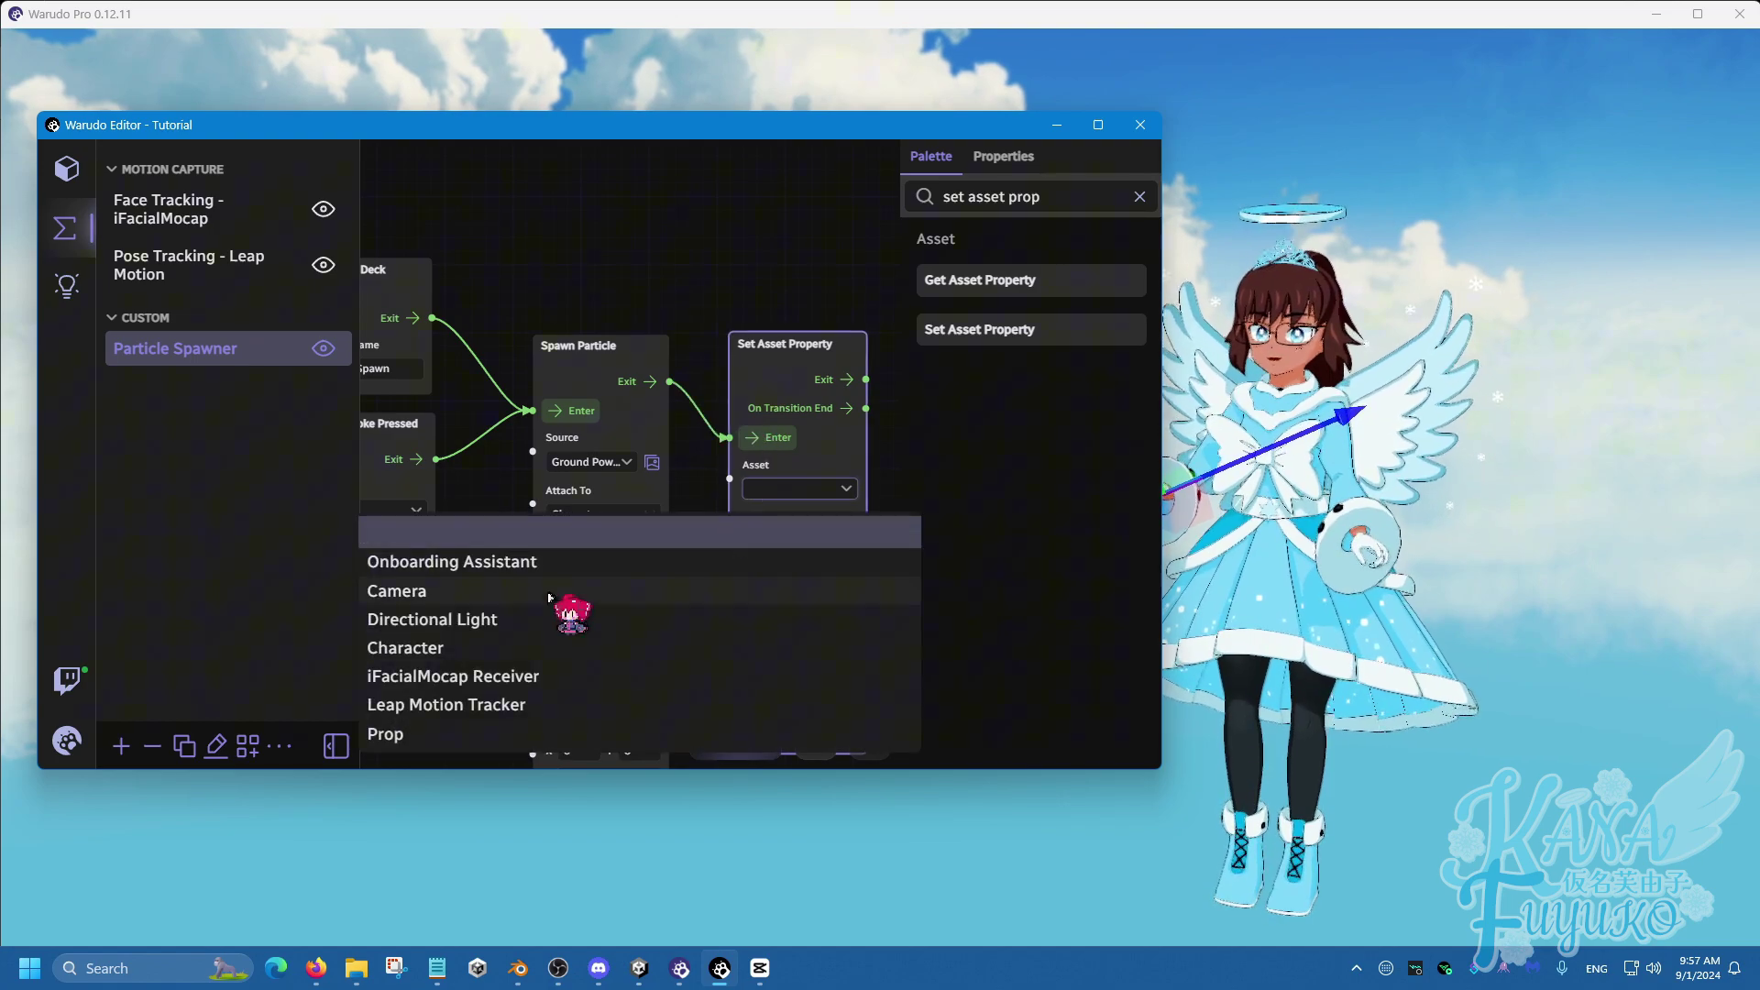
pyautogui.click(424, 739)
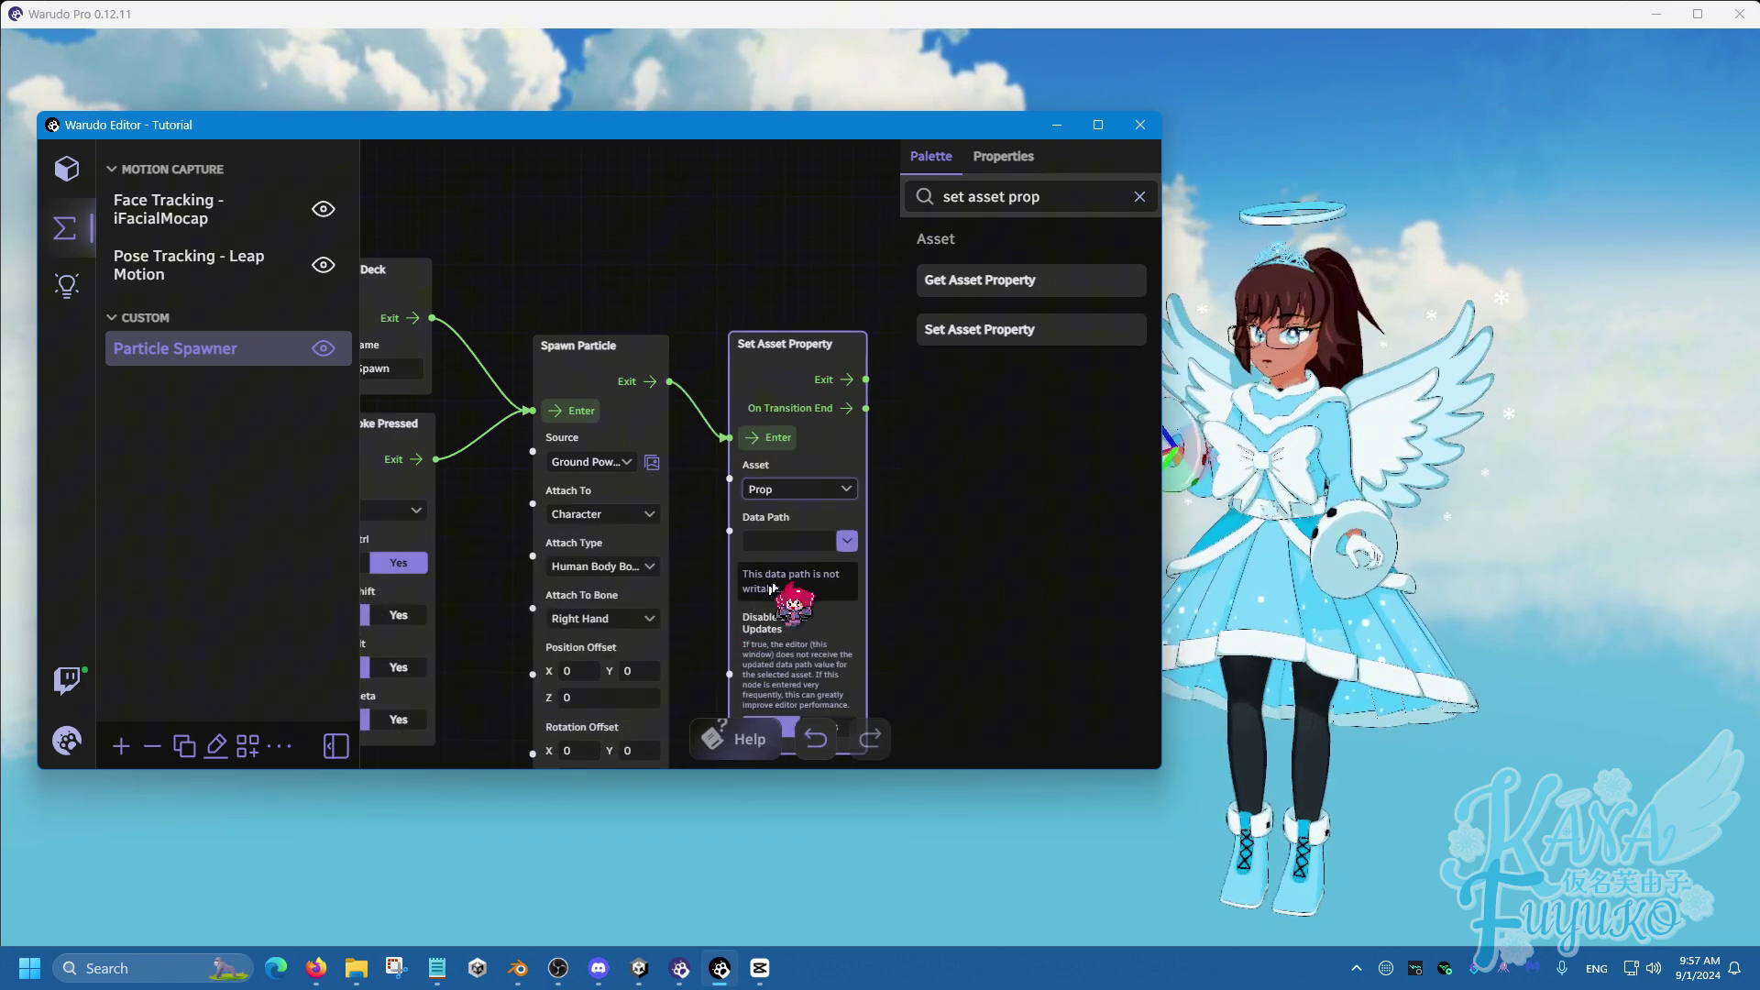
pyautogui.click(846, 541)
pyautogui.click(770, 266)
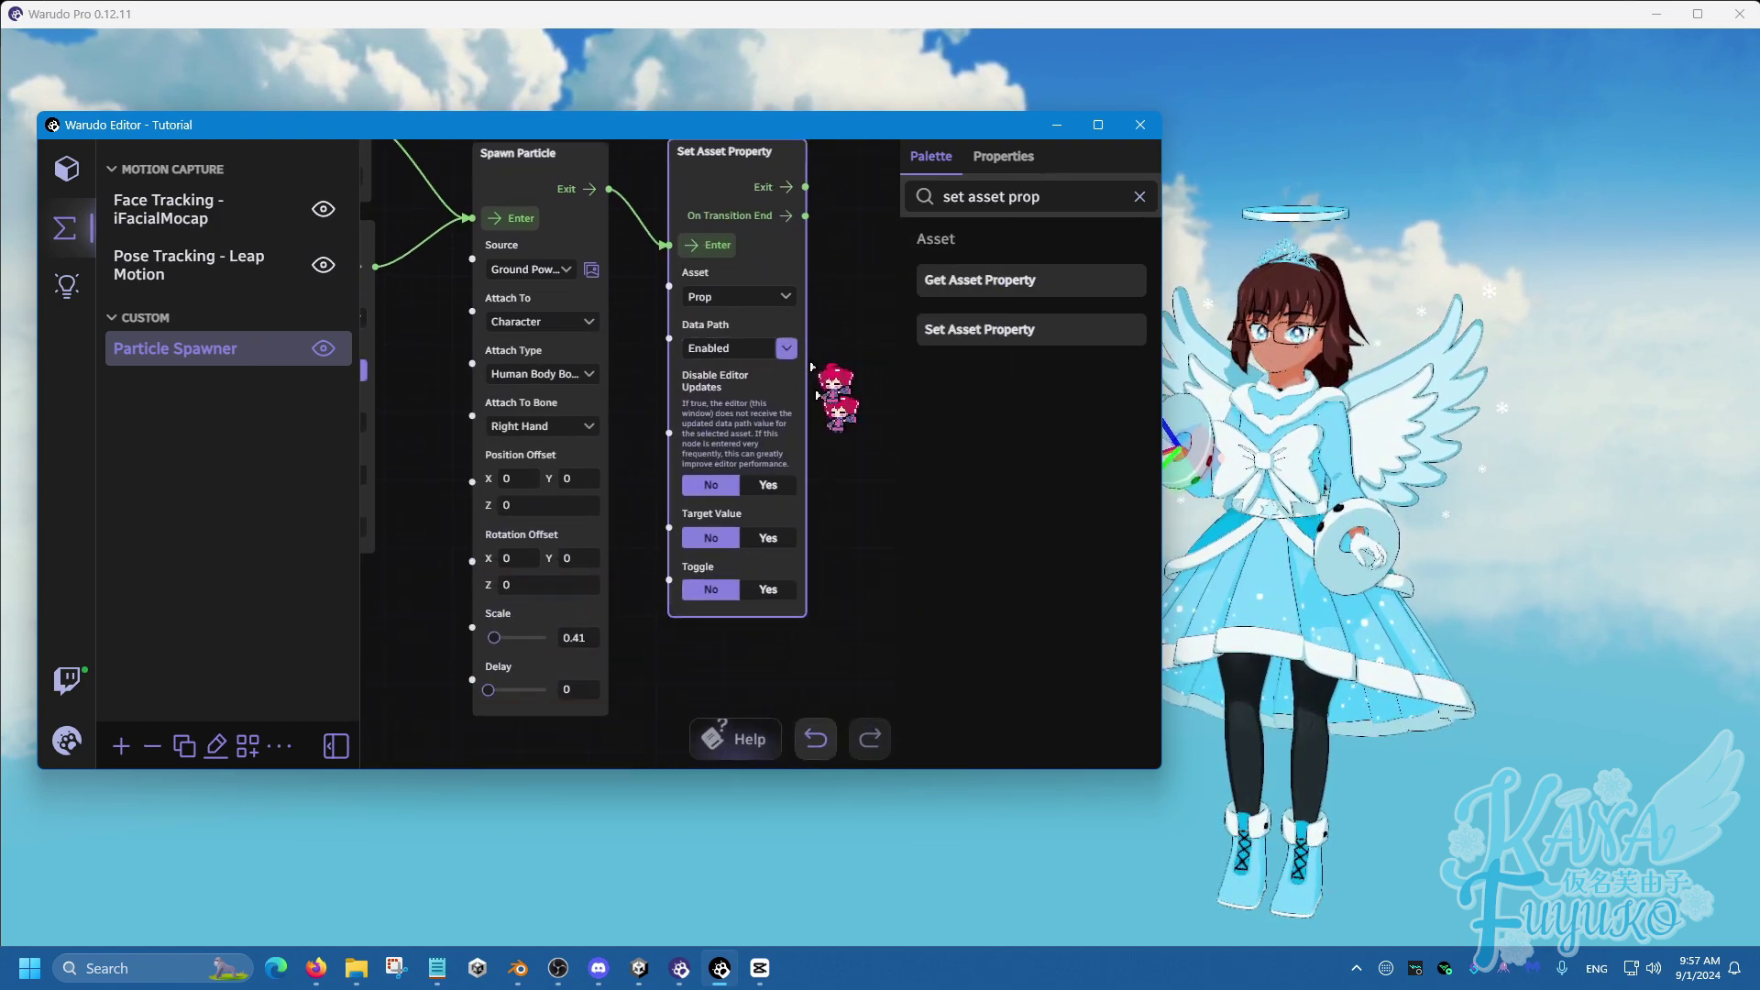
pyautogui.scroll(-1, 811, 364)
pyautogui.click(768, 546)
pyautogui.scroll(-2, 813, 471)
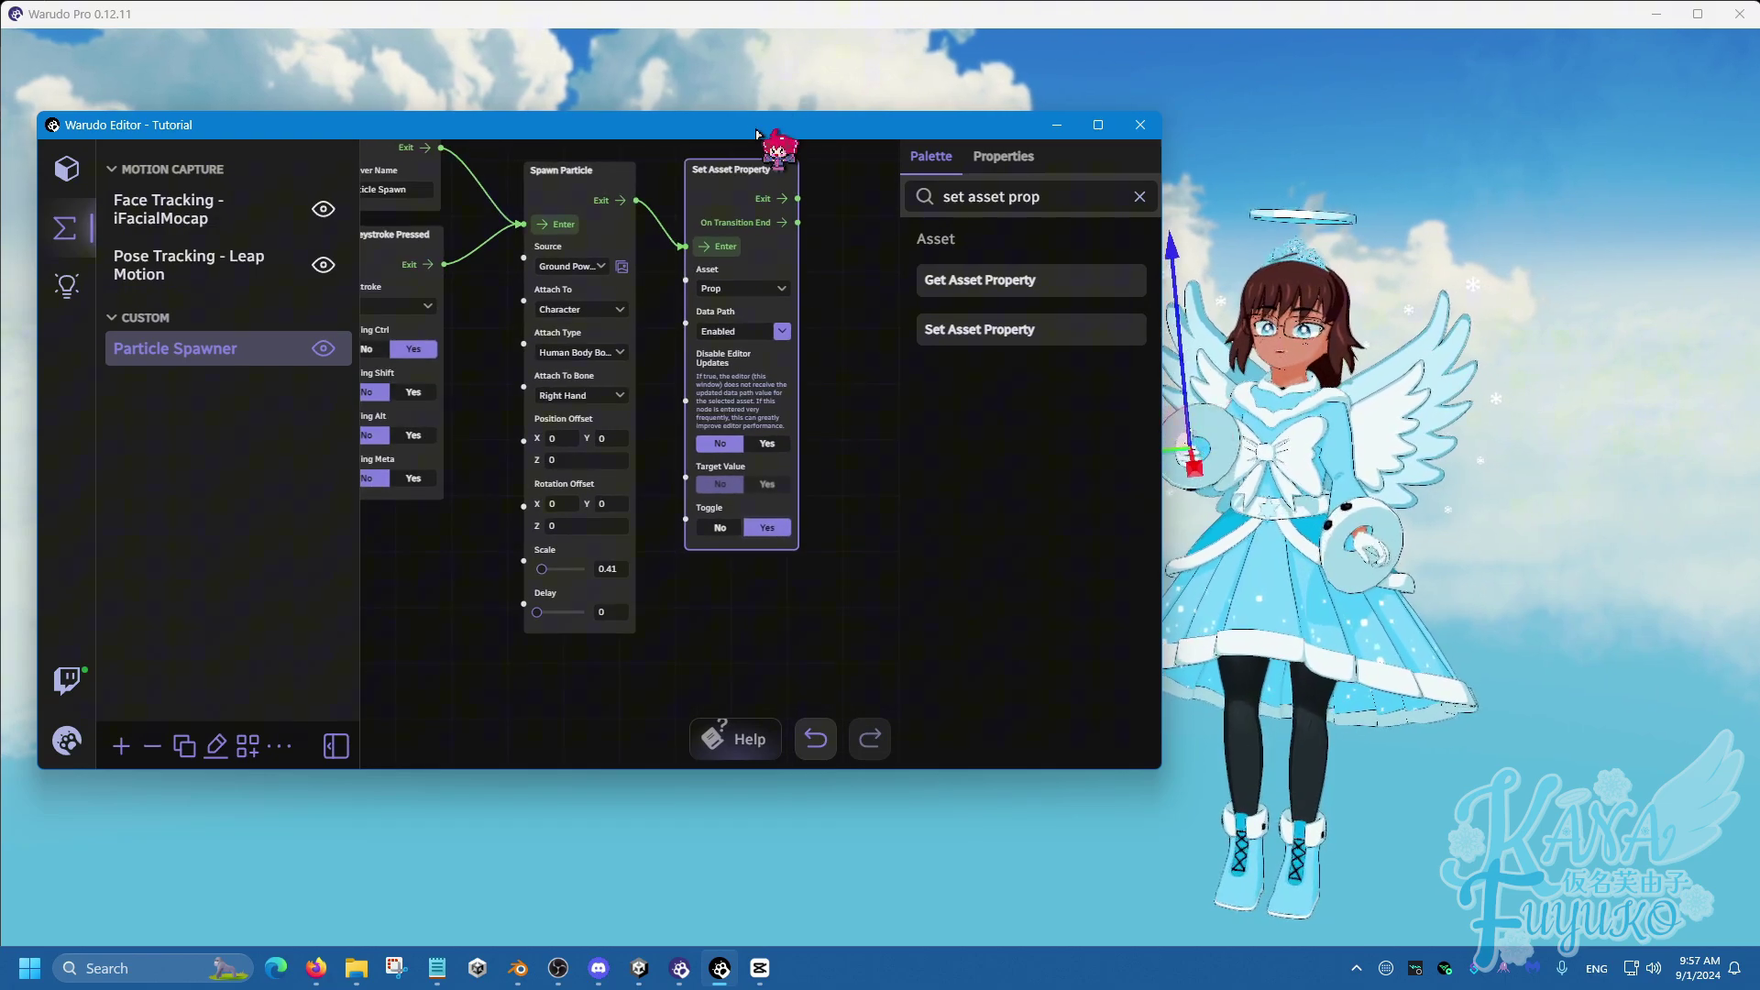
pyautogui.moveTo(758, 135); pyautogui.dragTo(597, 233)
pyautogui.moveTo(316, 408); pyautogui.dragTo(385, 515)
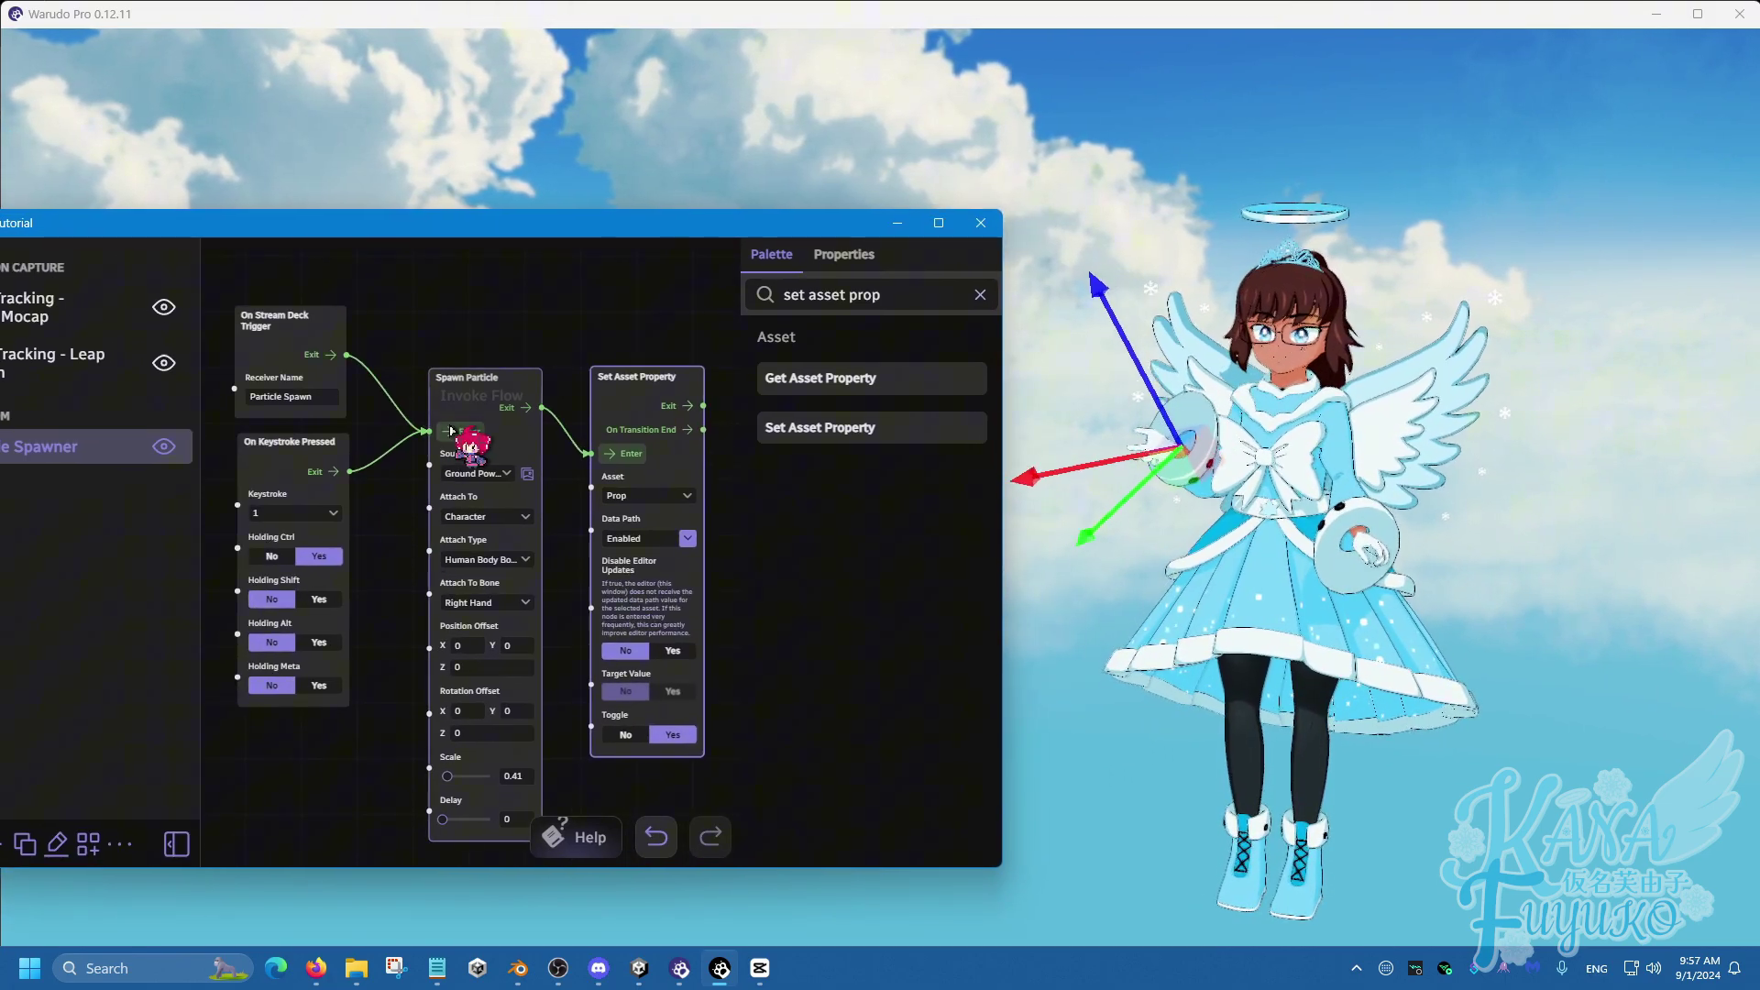
pyautogui.click(451, 430)
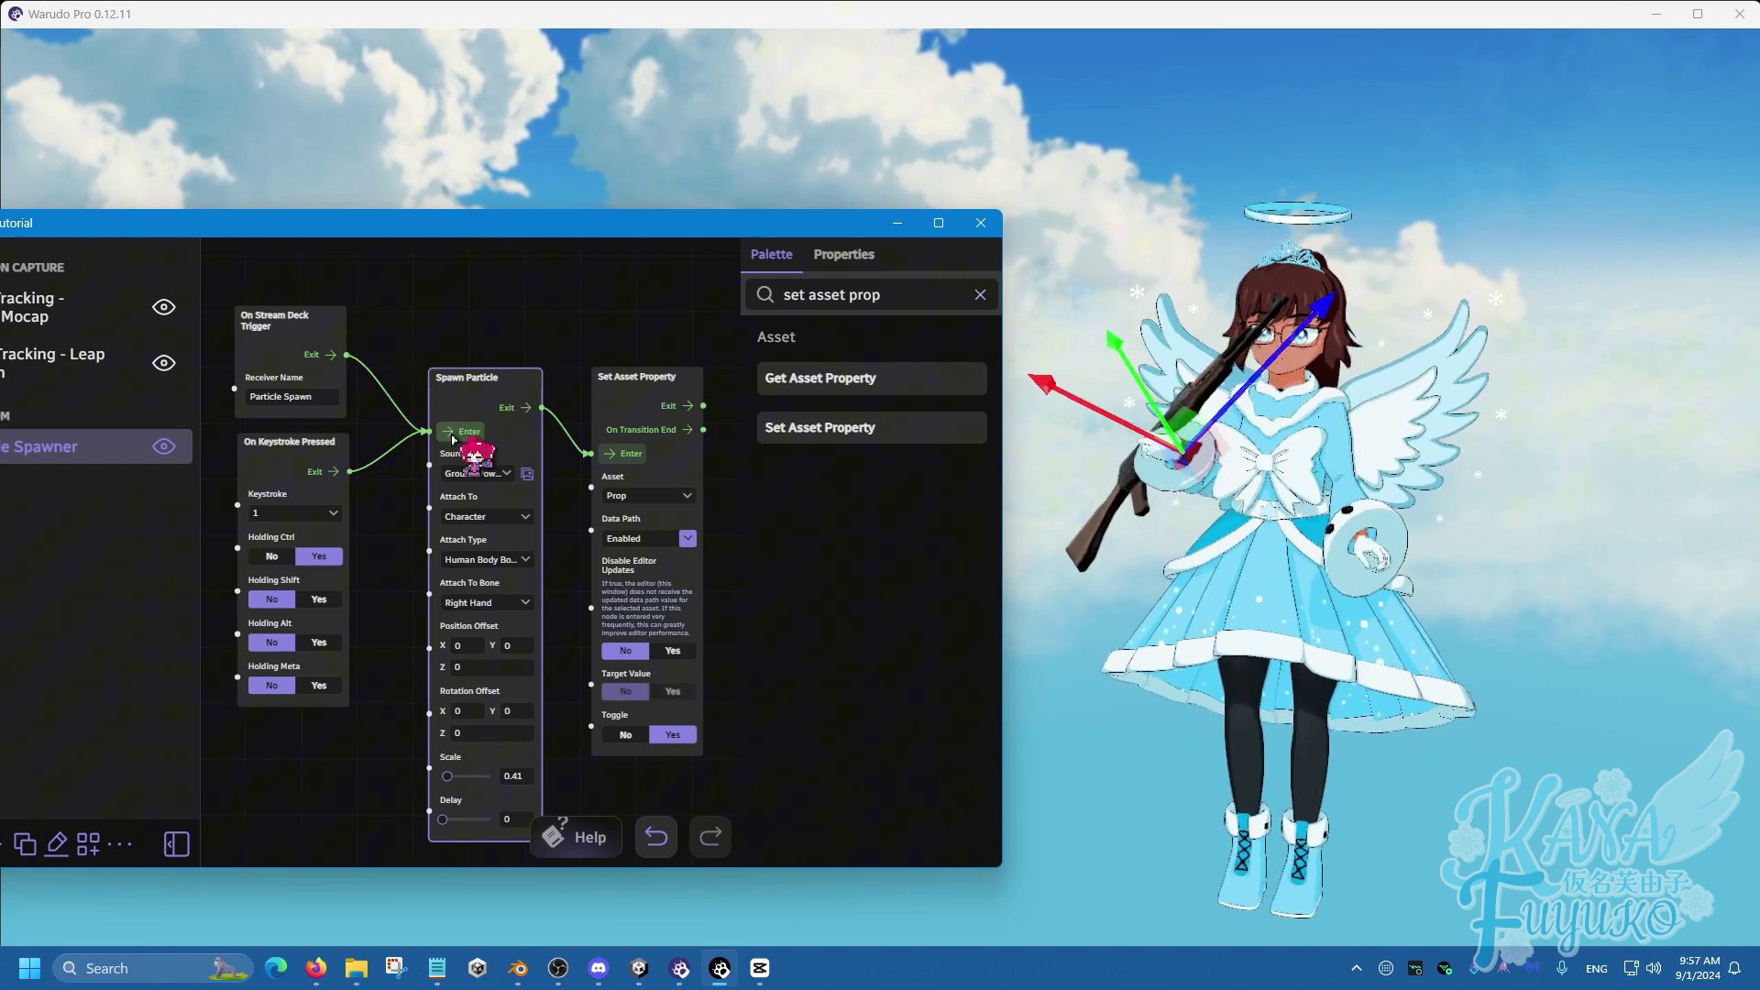